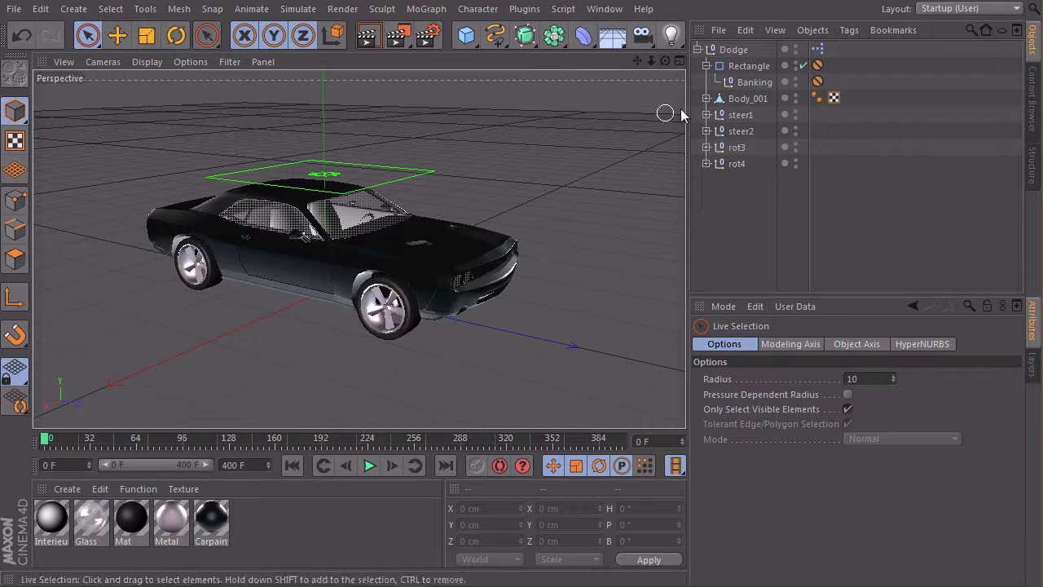
pyautogui.keyDown('alt'); pyautogui.moveTo(388, 245); pyautogui.dragTo(380, 276); pyautogui.keyUp('alt')
pyautogui.keyDown('alt'); pyautogui.moveTo(319, 228); pyautogui.dragTo(282, 276); pyautogui.keyUp('alt')
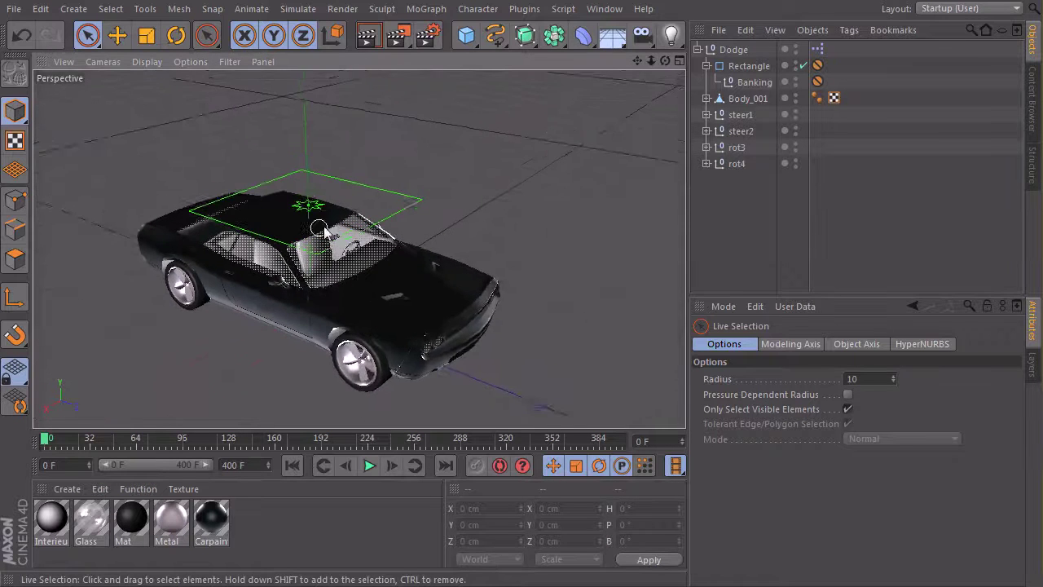
pyautogui.keyDown('alt'); pyautogui.moveTo(282, 275); pyautogui.dragTo(344, 260, button='right'); pyautogui.keyUp('alt')
pyautogui.keyDown('alt'); pyautogui.moveTo(345, 261); pyautogui.dragTo(342, 228, button='middle'); pyautogui.keyUp('alt')
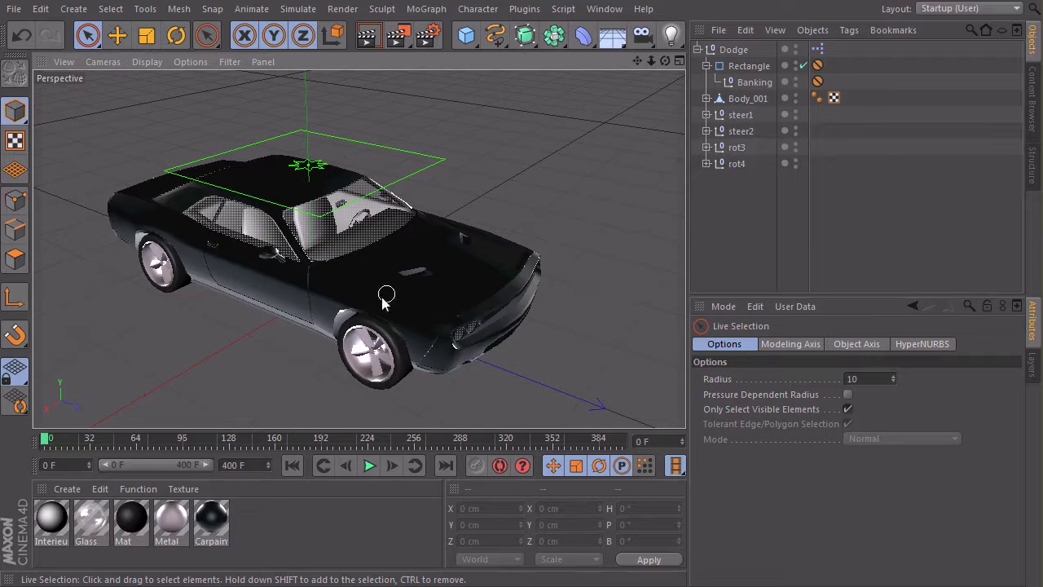
pyautogui.keyDown('alt'); pyautogui.moveTo(334, 304); pyautogui.dragTo(473, 279); pyautogui.keyUp('alt')
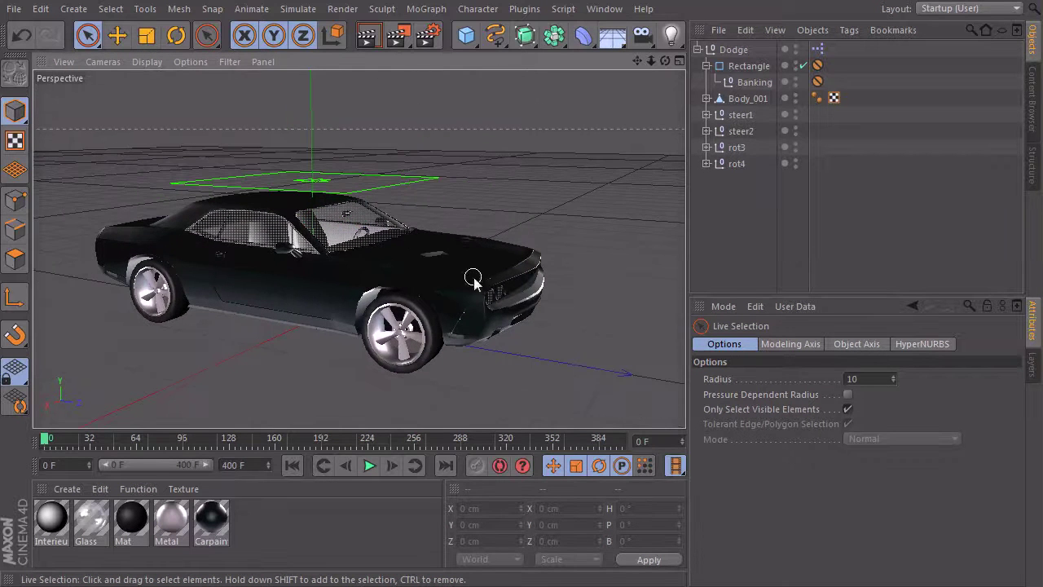
pyautogui.keyDown('alt'); pyautogui.moveTo(470, 310); pyautogui.dragTo(433, 298, button='middle'); pyautogui.keyUp('alt')
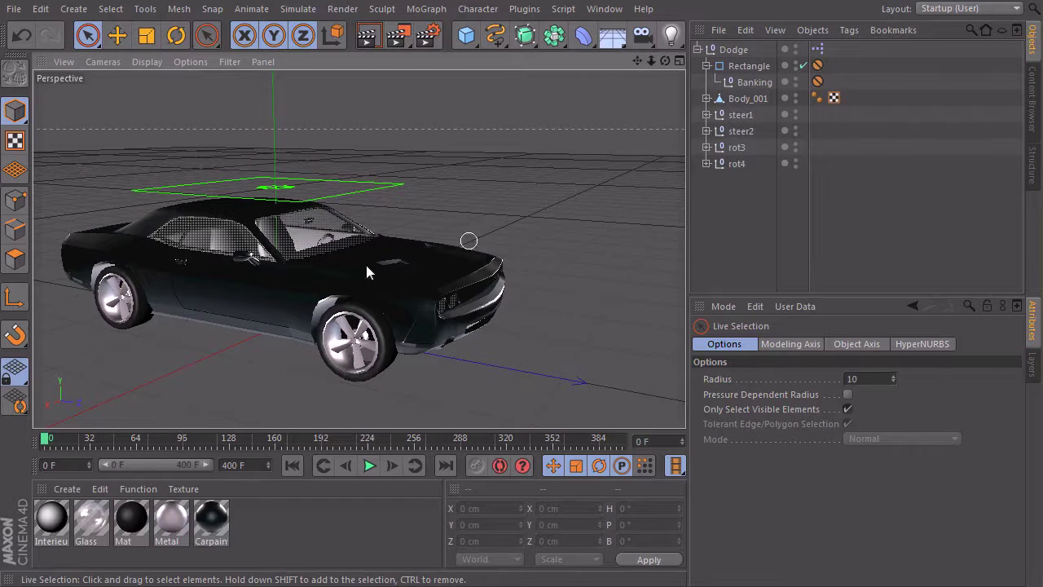
# Add a new user data entry named "Steering" to the Dodge null object.
pyautogui.click(745, 53)
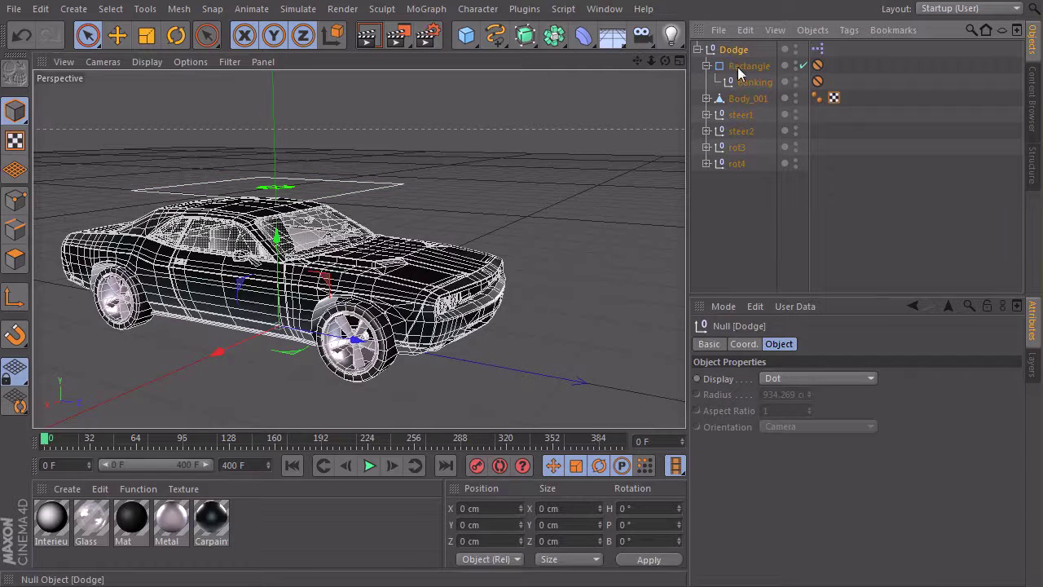
pyautogui.click(748, 186)
pyautogui.click(731, 51)
pyautogui.click(798, 306)
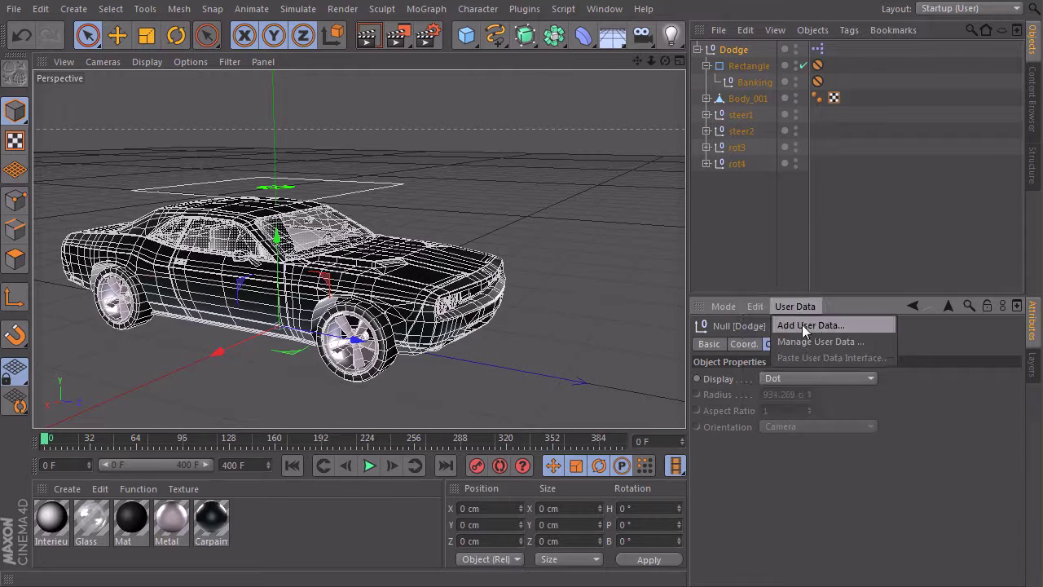
pyautogui.click(802, 325)
pyautogui.moveTo(826, 93); pyautogui.dragTo(500, 58)
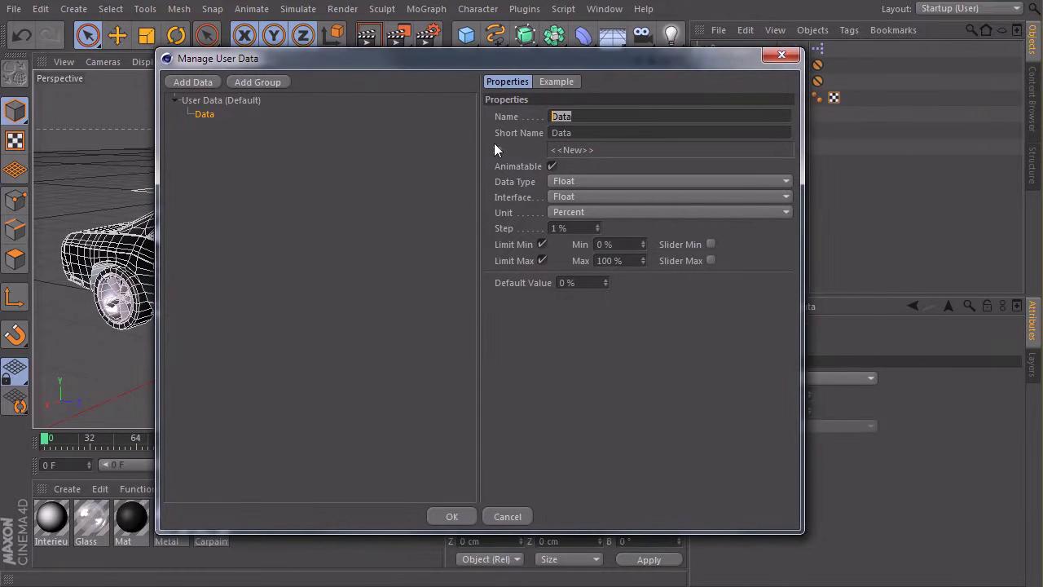
pyautogui.write('Steering')
# Give the Steering user data a Float Slider interface with a minimum of -100 % and accept it.
pyautogui.click(559, 197)
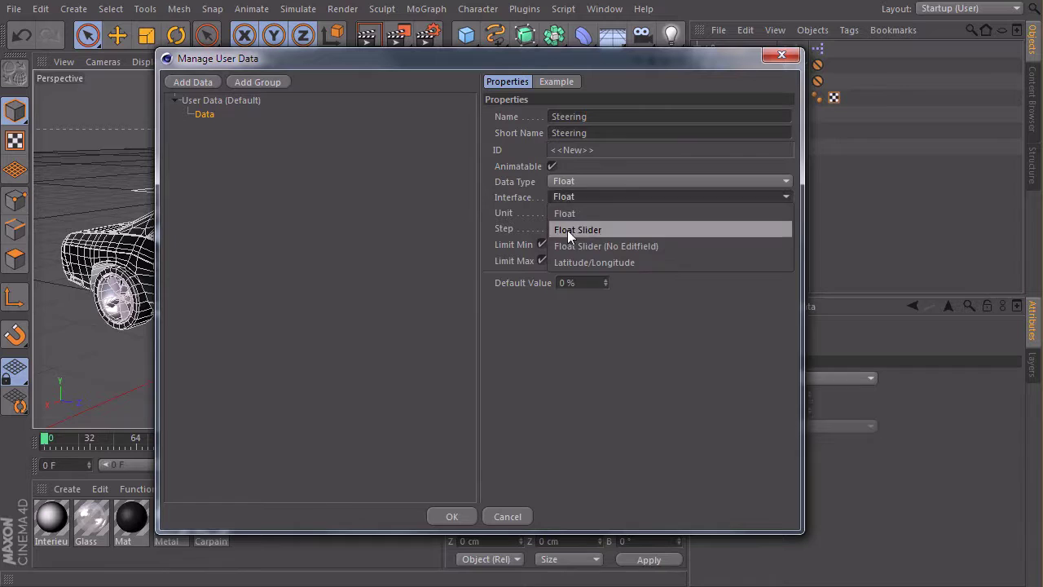
pyautogui.click(570, 230)
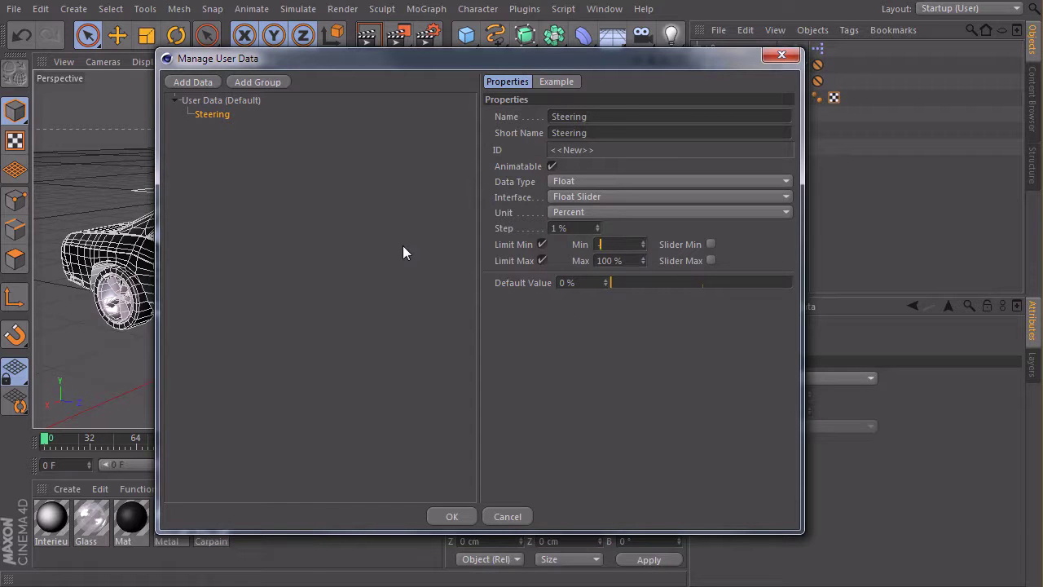
pyautogui.write('-100')
pyautogui.press('Return')
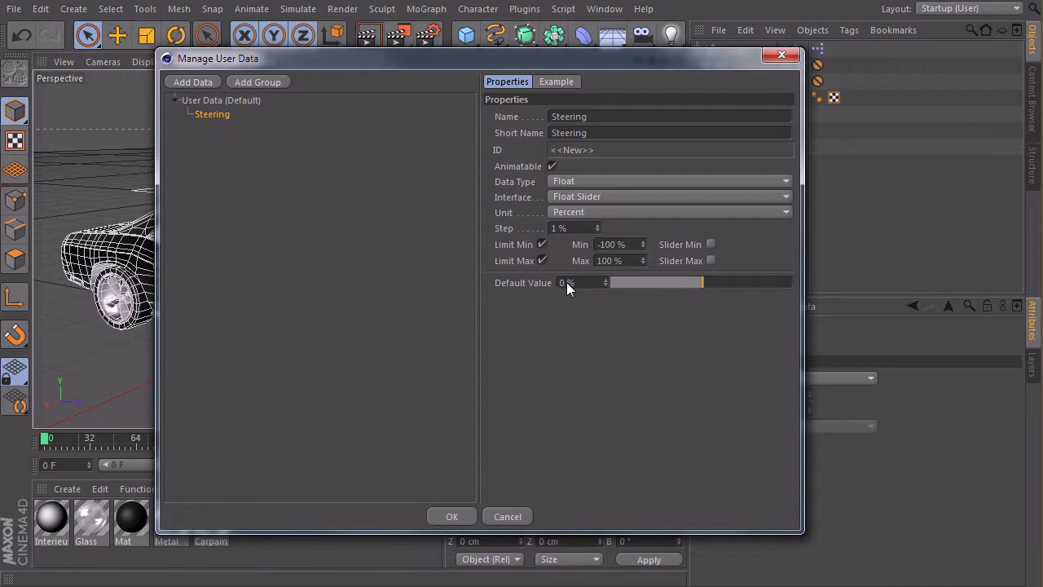
pyautogui.click(451, 516)
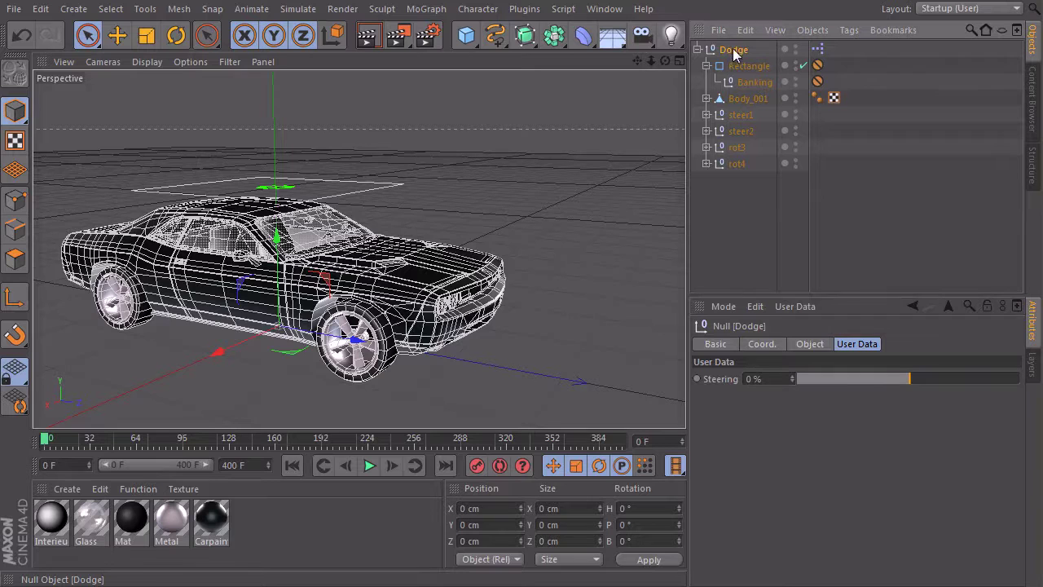
# Open the XPresso expression of the Dodge null and resize its editor window to show more of the node network.
pyautogui.click(741, 130)
pyautogui.click(744, 115)
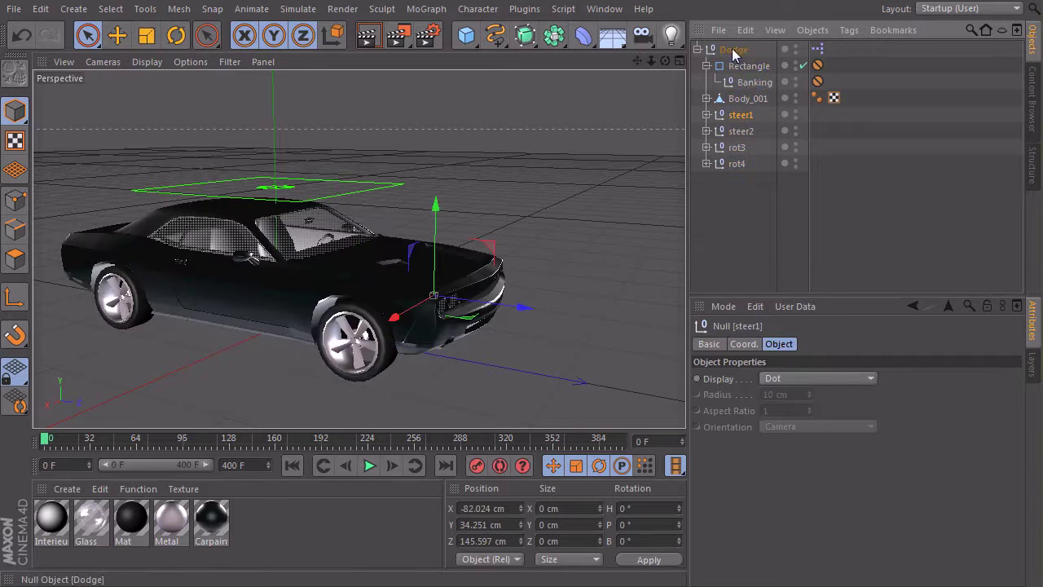
pyautogui.click(731, 50)
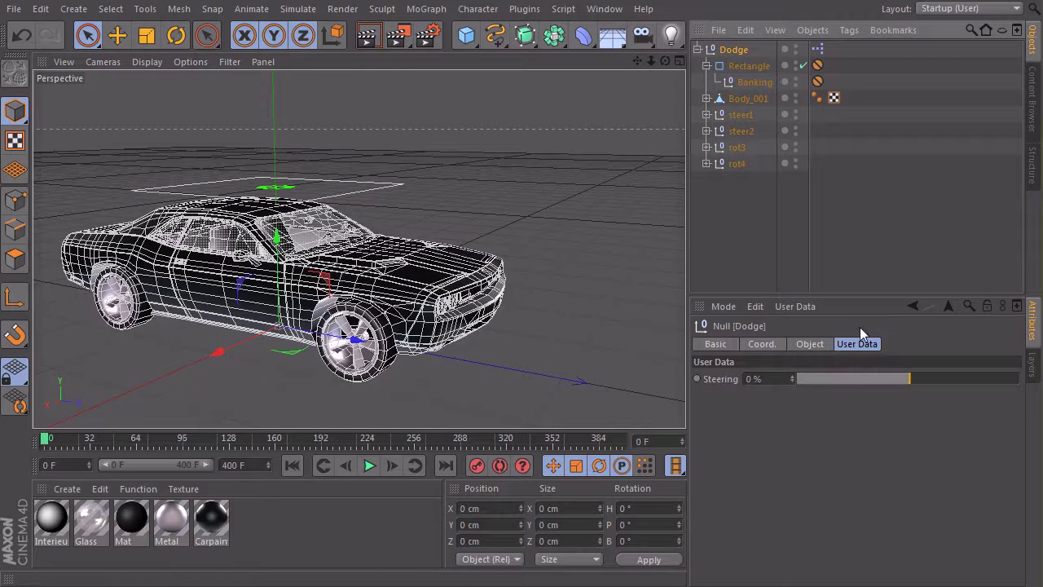
pyautogui.doubleClick(818, 49)
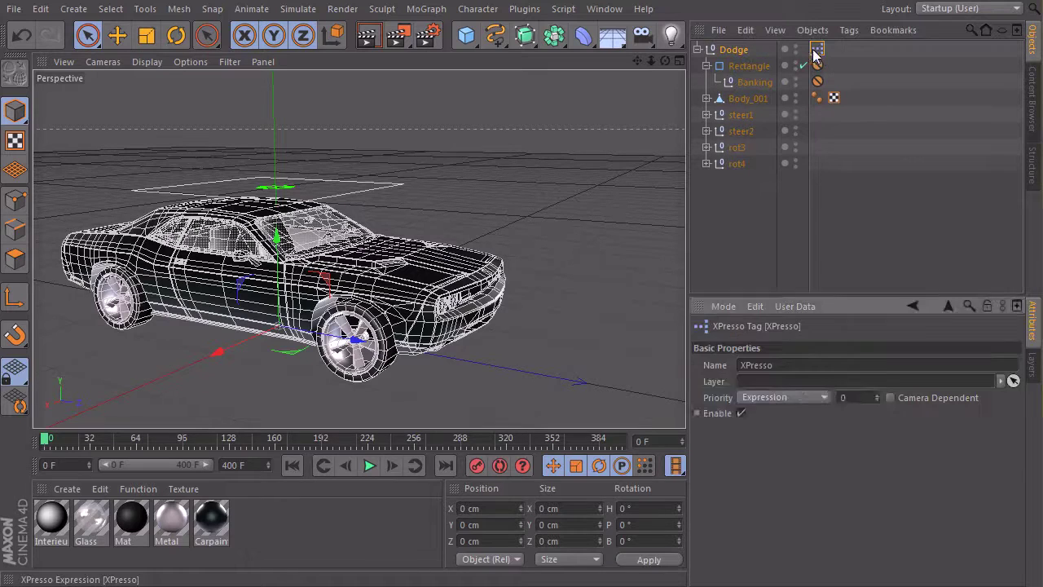
pyautogui.moveTo(528, 389); pyautogui.dragTo(848, 69)
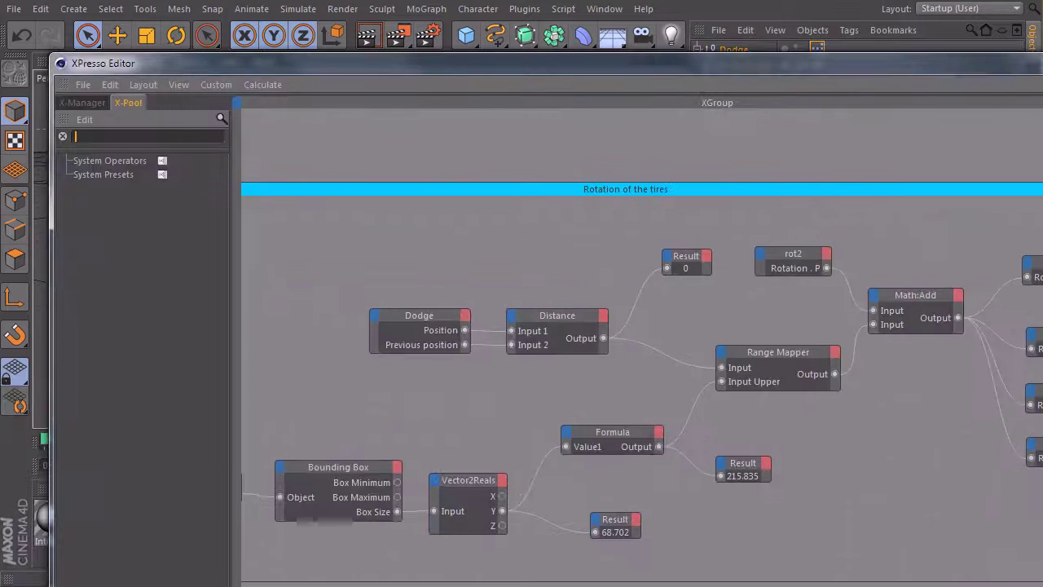
pyautogui.moveTo(1040, 584); pyautogui.dragTo(737, 550)
pyautogui.moveTo(341, 65); pyautogui.dragTo(299, 17)
pyautogui.moveTo(694, 506); pyautogui.dragTo(1010, 570)
# Group the Banking, Body_001 and two connecting Range Mapper nodes into an XGroup and place it closer to the tire rotation group.
pyautogui.keyDown('alt'); pyautogui.moveTo(561, 476); pyautogui.dragTo(719, 408, button='middle'); pyautogui.keyUp('alt')
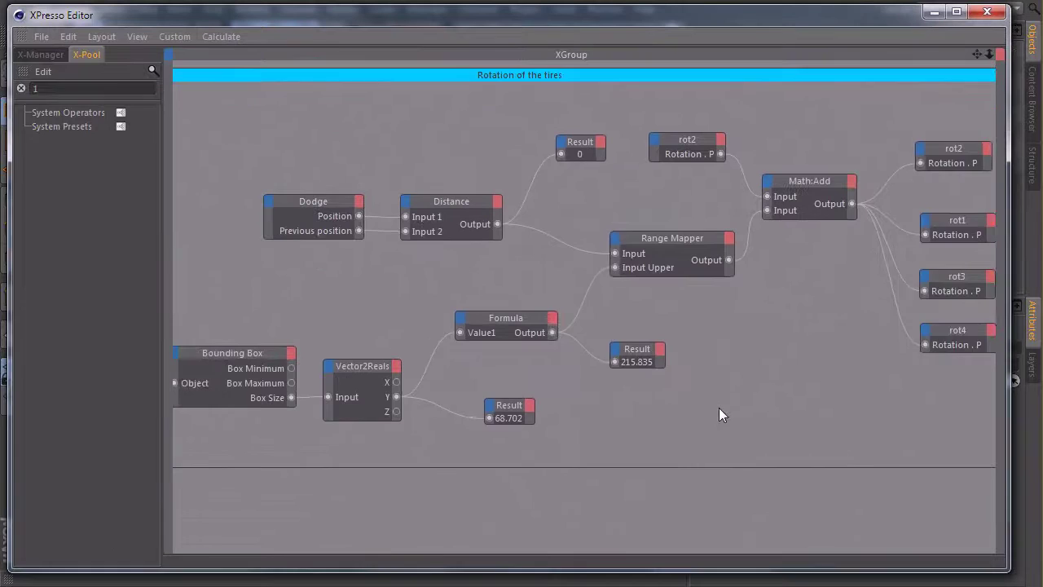
pyautogui.keyDown('alt'); pyautogui.moveTo(490, 382); pyautogui.dragTo(503, 372, button='middle'); pyautogui.keyUp('alt')
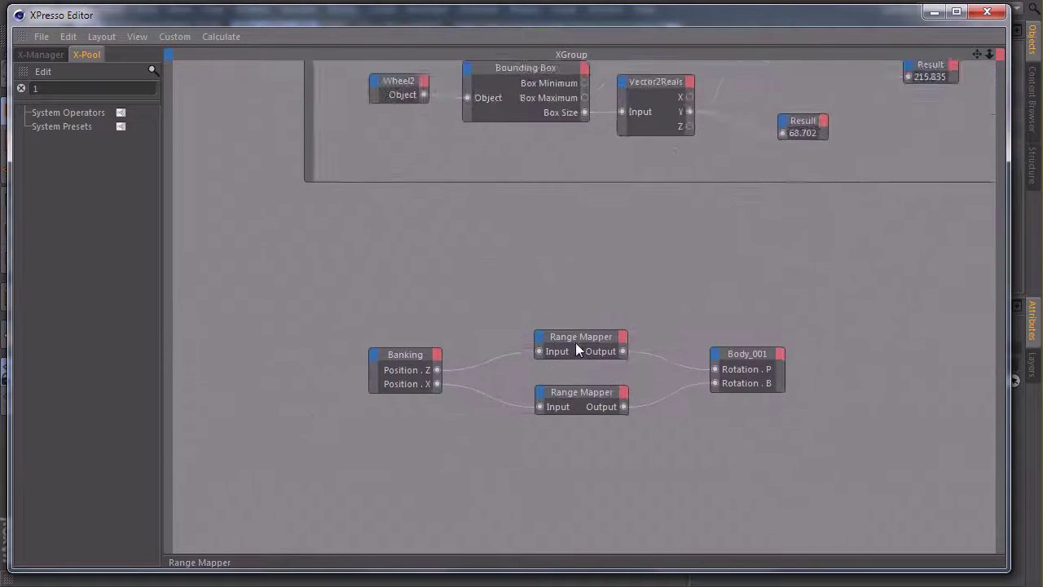
pyautogui.moveTo(321, 299); pyautogui.dragTo(791, 481)
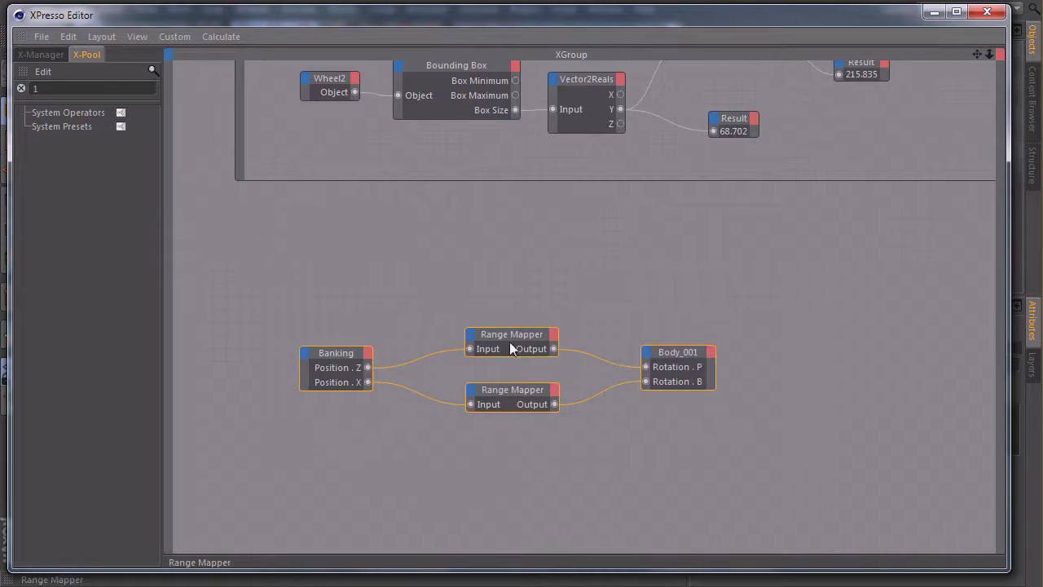
pyautogui.rightClick(503, 337)
pyautogui.click(563, 346)
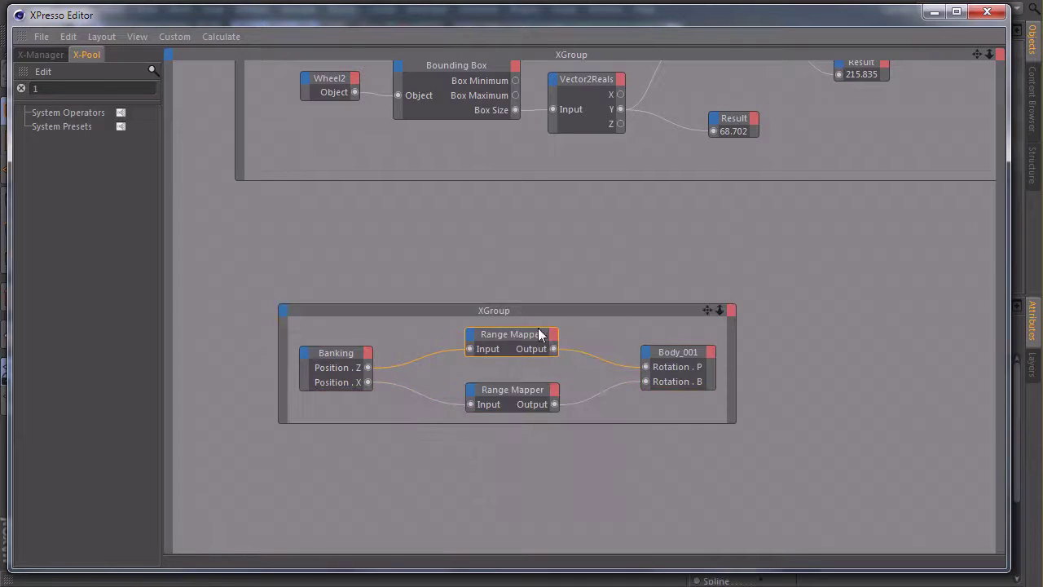
pyautogui.moveTo(518, 308); pyautogui.dragTo(478, 226)
# Name the new XGroup "Banking" and set its title color to bright green.
pyautogui.moveTo(710, 15); pyautogui.dragTo(294, 31)
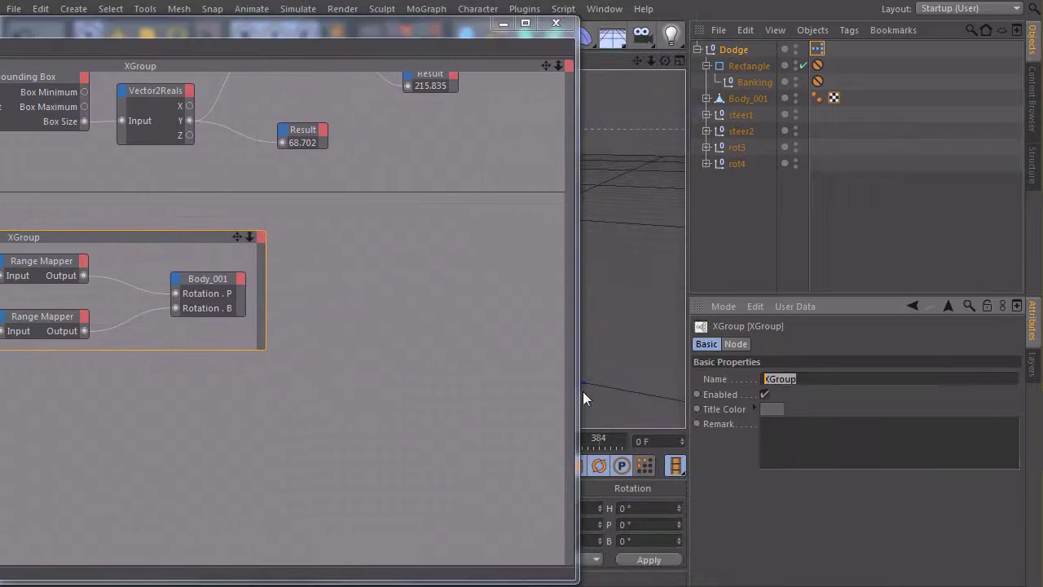
pyautogui.write('Banking')
pyautogui.click(773, 408)
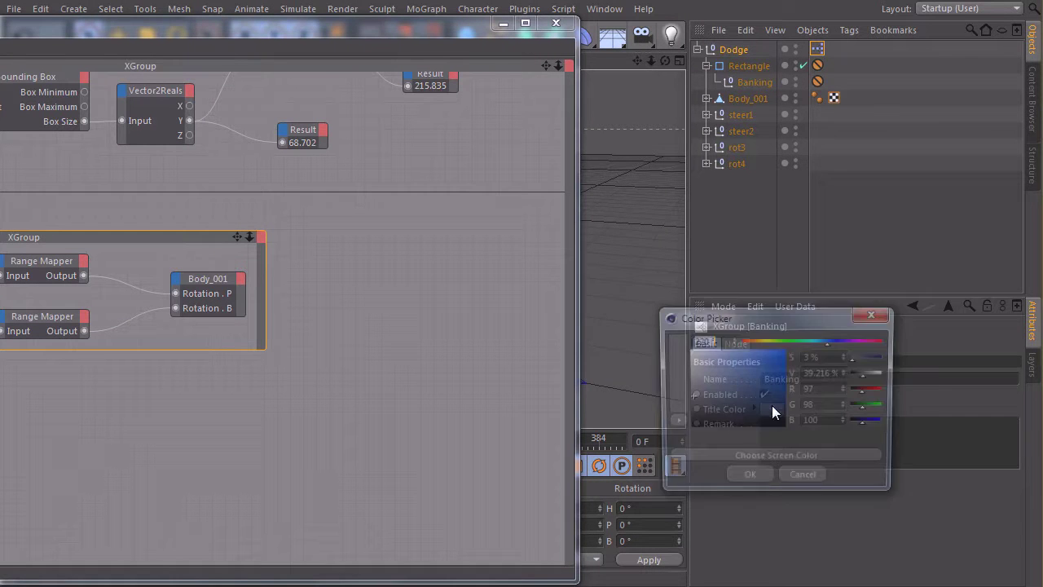
pyautogui.click(790, 341)
pyautogui.click(785, 352)
pyautogui.click(747, 479)
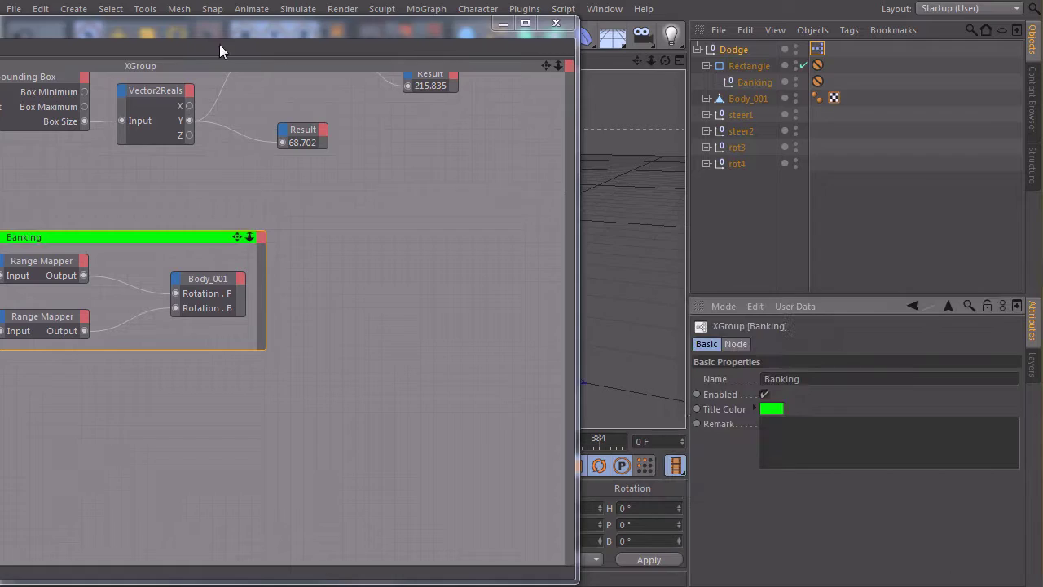
# Enlarge the frame of the Banking group to leave more room around its nodes.
pyautogui.moveTo(220, 44); pyautogui.dragTo(664, 18)
pyautogui.keyDown('alt'); pyautogui.moveTo(580, 245); pyautogui.dragTo(542, 586, button='middle'); pyautogui.keyUp('alt')
pyautogui.keyDown('alt'); pyautogui.moveTo(595, 435); pyautogui.dragTo(597, 254, button='middle'); pyautogui.keyUp('alt')
pyautogui.scroll(-5, 568, 264)
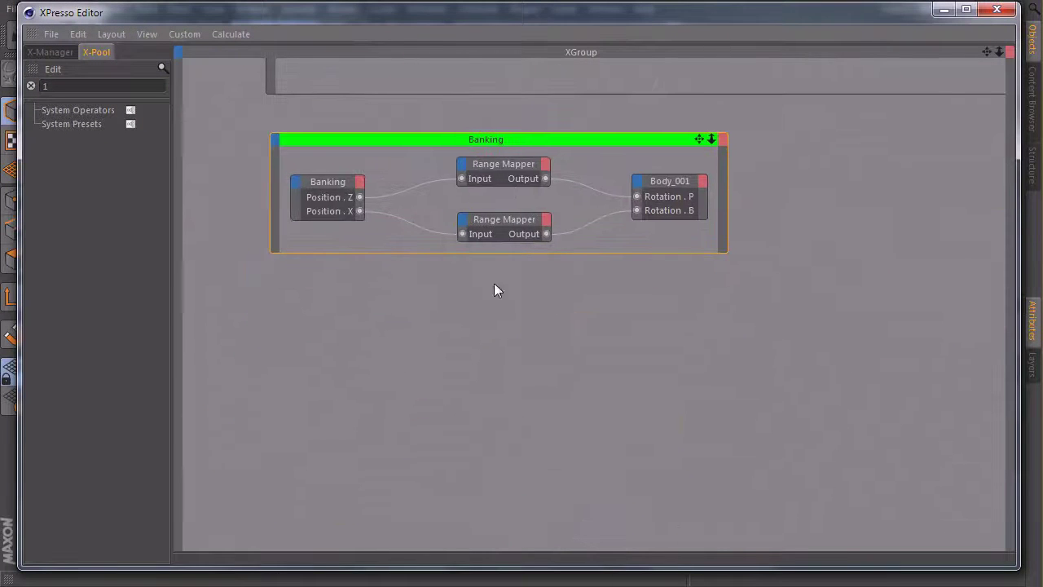
pyautogui.moveTo(726, 253); pyautogui.dragTo(775, 288)
pyautogui.click(592, 340)
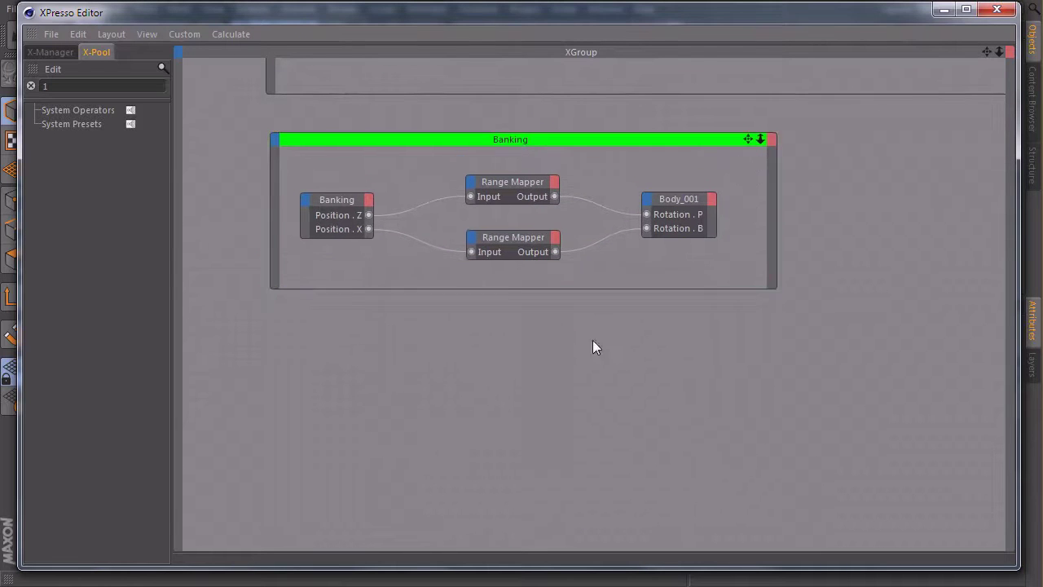
# Clear the operator search, narrow the XPresso editor, and add the Dodge null as a node below the Banking group.
pyautogui.moveTo(802, 21); pyautogui.dragTo(801, 14)
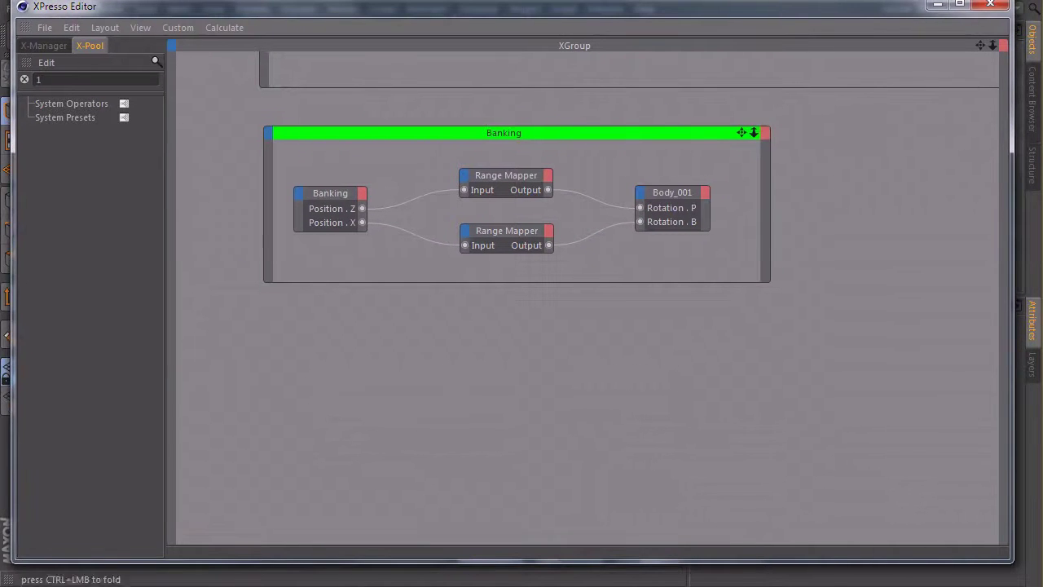
pyautogui.click(25, 80)
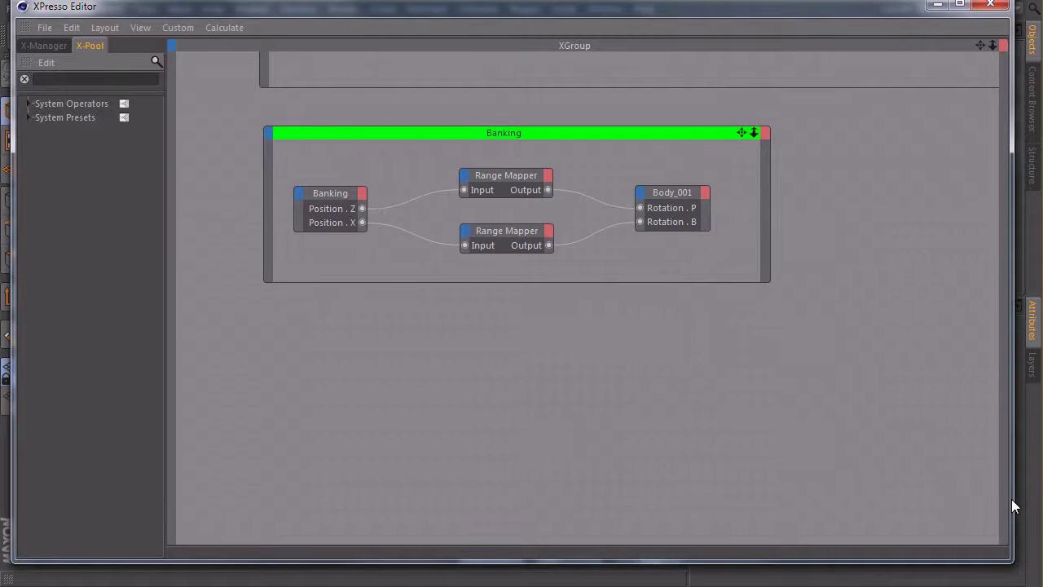
pyautogui.moveTo(1010, 510); pyautogui.dragTo(604, 408)
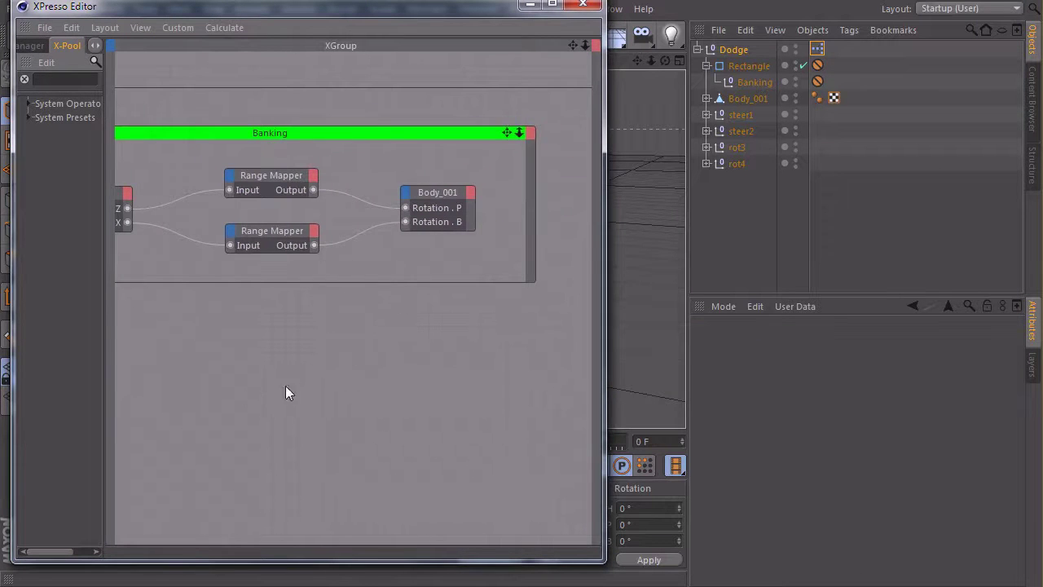
pyautogui.click(736, 50)
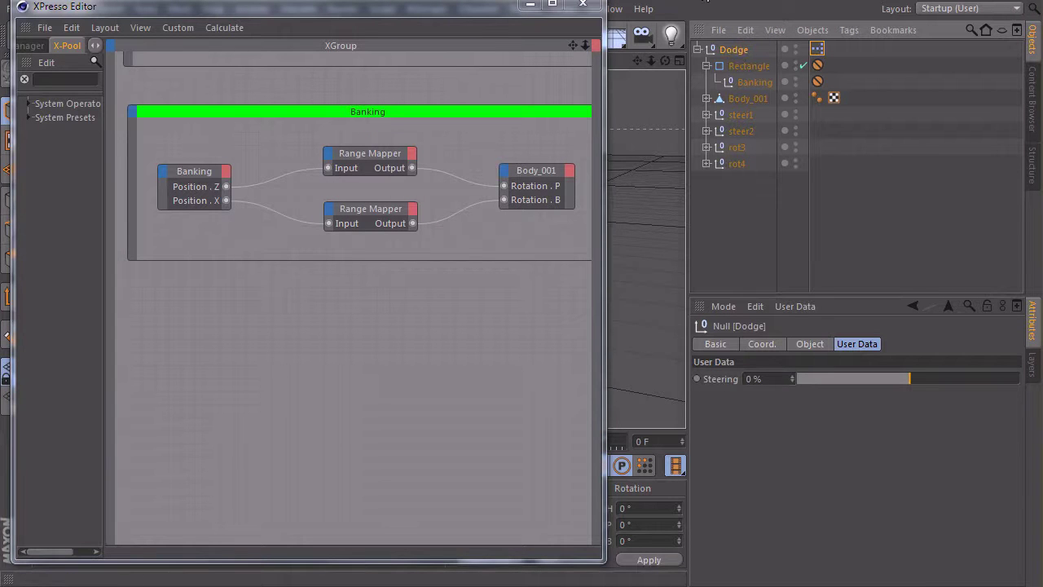
pyautogui.moveTo(202, 376); pyautogui.dragTo(204, 379)
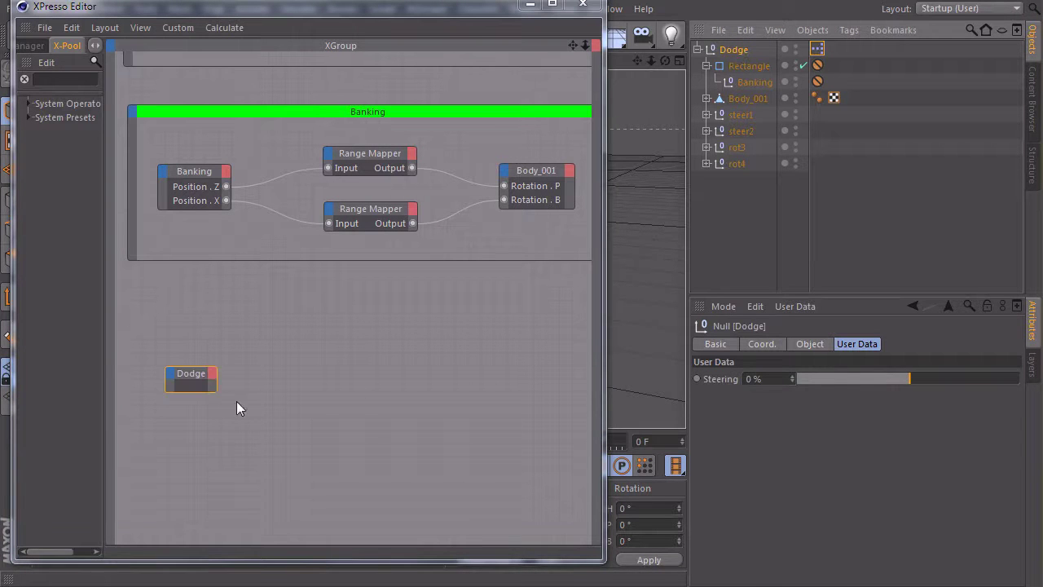
# Add the Steering user data as an output port on the new Dodge node and widen the node to fit it.
pyautogui.click(212, 374)
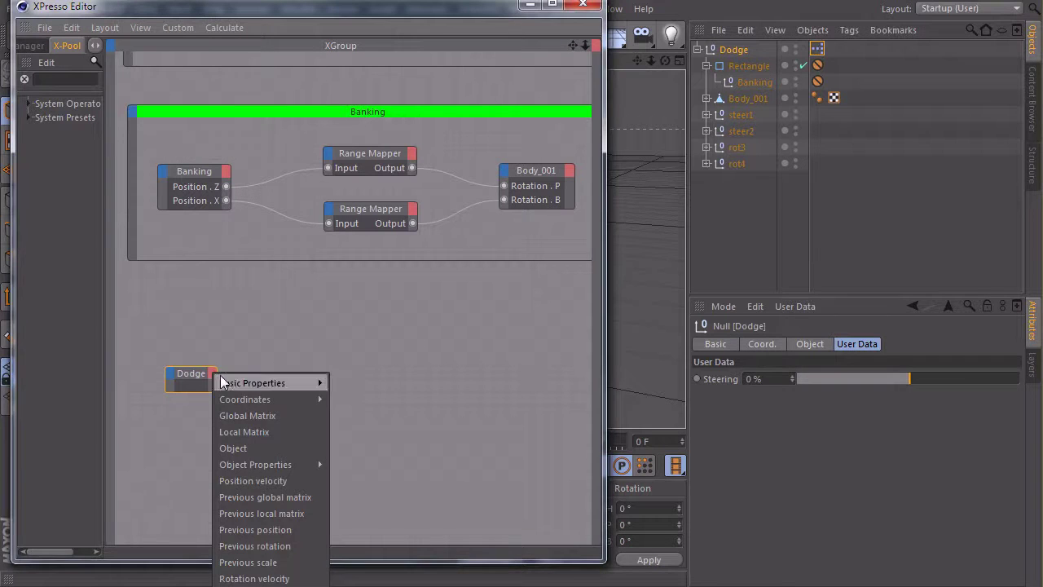
pyautogui.click(407, 286)
pyautogui.moveTo(326, 11)
pyautogui.mouseDown()
pyautogui.moveTo(409, 2)
pyautogui.moveTo(449, 34)
pyautogui.mouseUp()
pyautogui.keyDown('alt'); pyautogui.moveTo(406, 287); pyautogui.dragTo(419, 85, button='middle'); pyautogui.keyUp('alt')
pyautogui.click(334, 196)
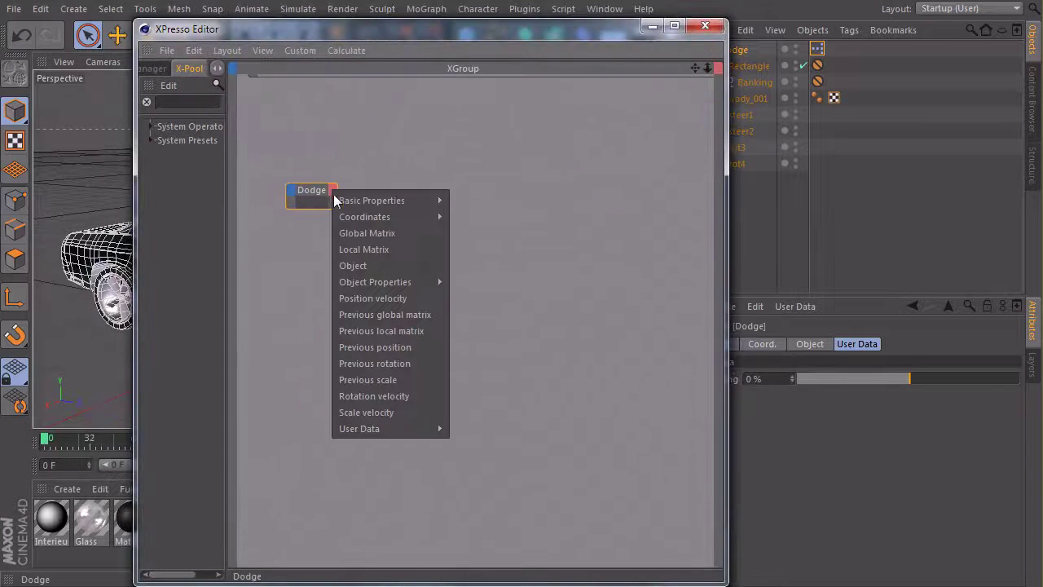
pyautogui.moveTo(386, 432)
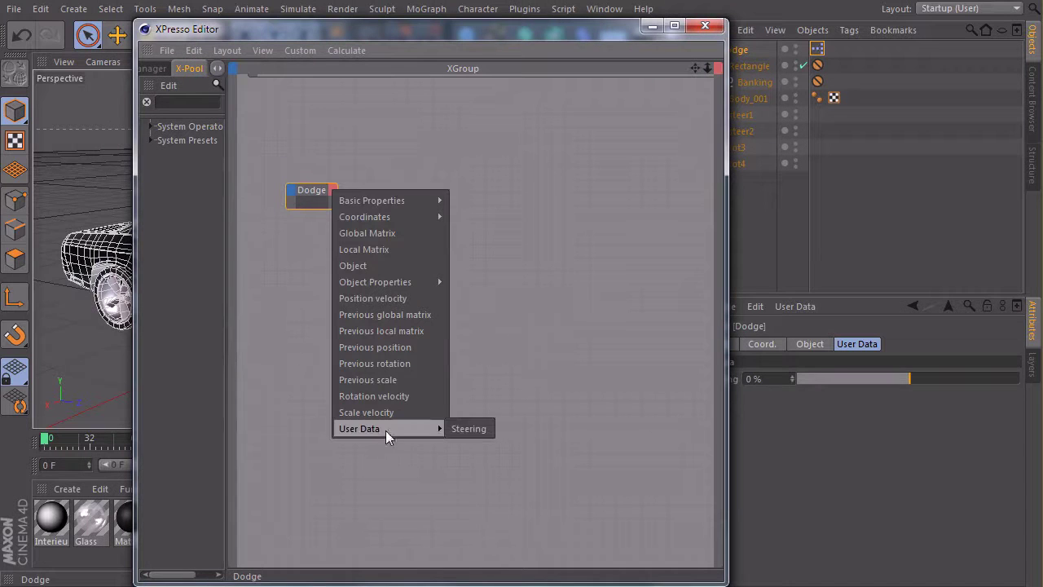
pyautogui.click(476, 431)
pyautogui.click(307, 194)
pyautogui.moveTo(337, 208)
pyautogui.mouseDown()
pyautogui.moveTo(350, 212)
pyautogui.moveTo(309, 187)
pyautogui.mouseUp()
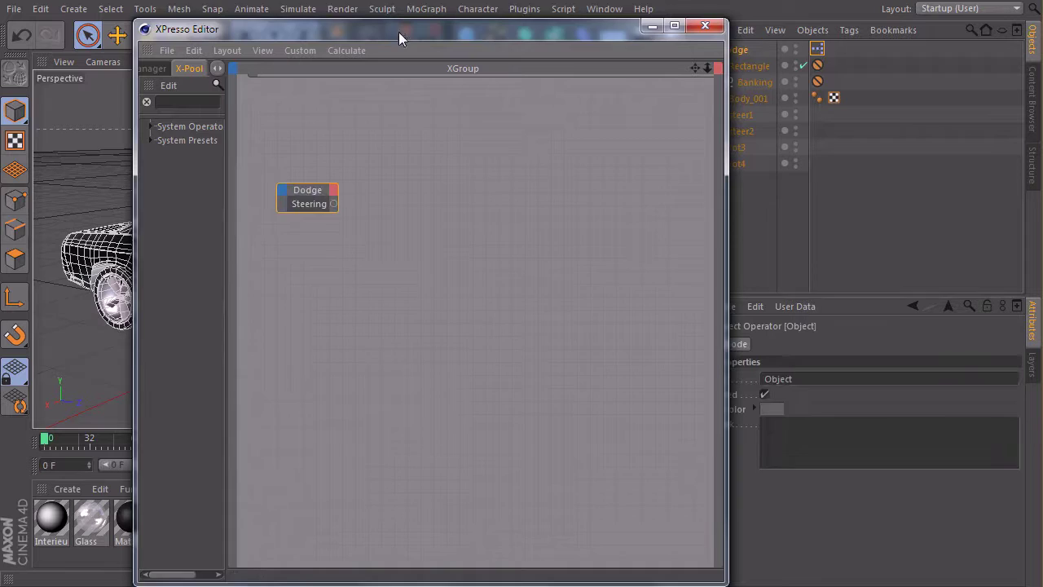
# Find the Range Mapper operator, add it beside the Dodge node, and connect the Steering output to its Input.
pyautogui.moveTo(399, 35); pyautogui.dragTo(387, 20)
pyautogui.moveTo(214, 235); pyautogui.dragTo(268, 219)
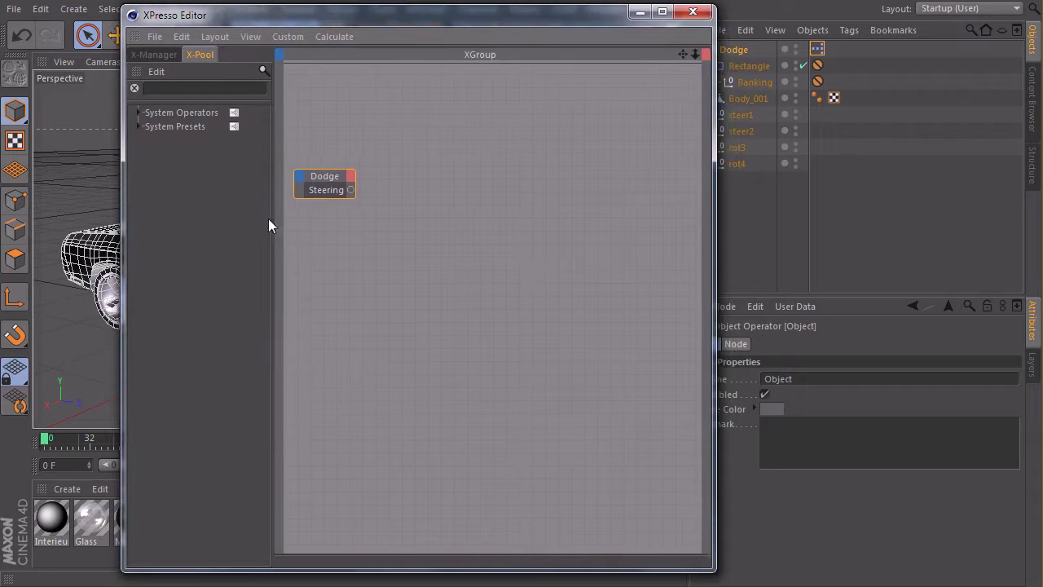
pyautogui.click(244, 88)
pyautogui.write('range')
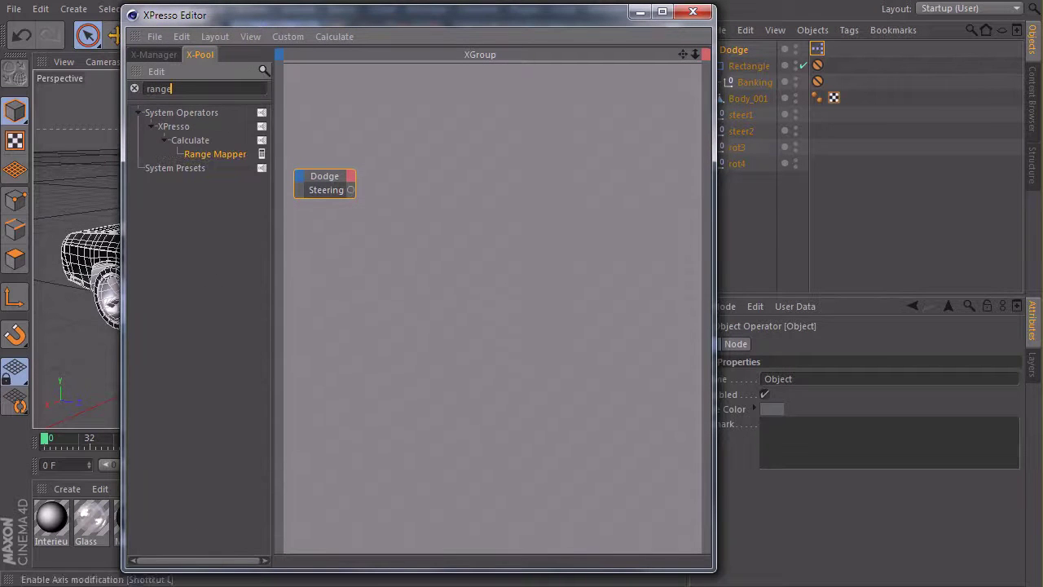
pyautogui.moveTo(451, 193); pyautogui.dragTo(456, 181)
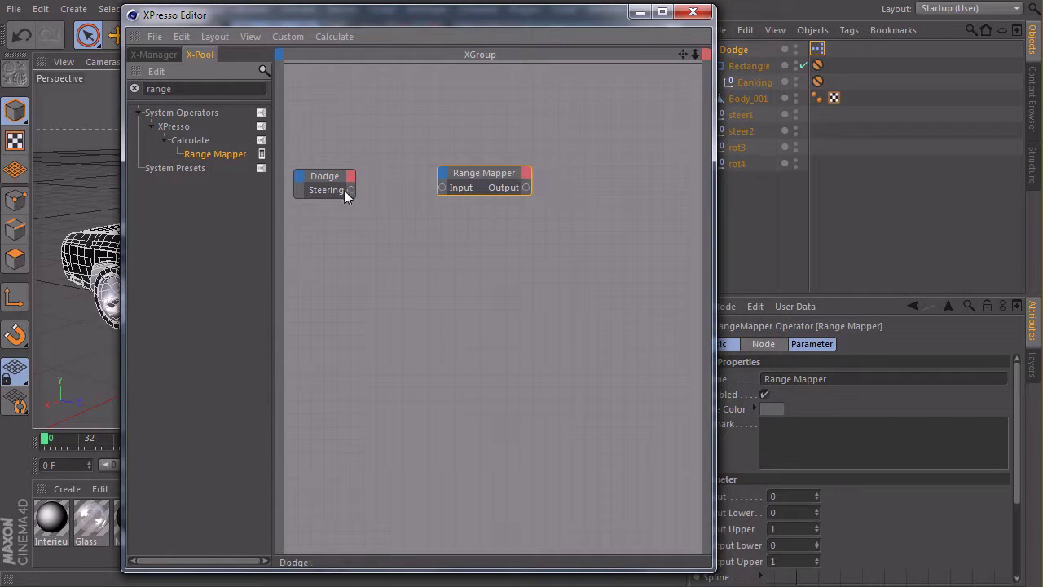
pyautogui.moveTo(349, 190)
pyautogui.mouseDown()
pyautogui.moveTo(436, 187)
pyautogui.moveTo(467, 169)
pyautogui.moveTo(440, 176)
pyautogui.mouseUp()
# Try turning the steer2 front wheel null about its vertical axis to check the steering motion, and undo the rotation.
pyautogui.moveTo(551, 18); pyautogui.dragTo(419, 575)
pyautogui.keyDown('alt'); pyautogui.moveTo(334, 363); pyautogui.dragTo(466, 350, button='right'); pyautogui.keyUp('alt')
pyautogui.scroll(-5, 466, 356)
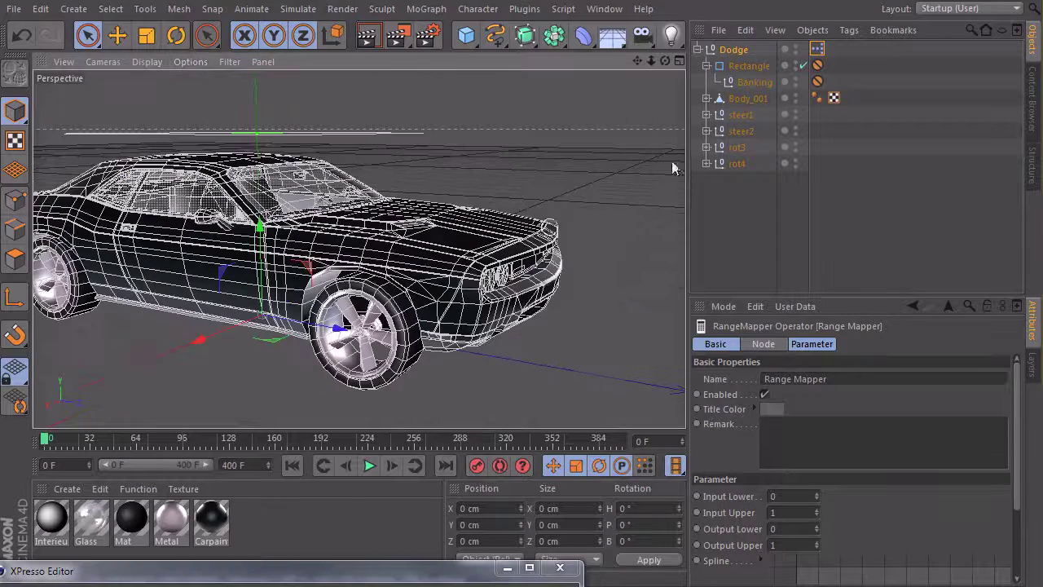
pyautogui.click(744, 114)
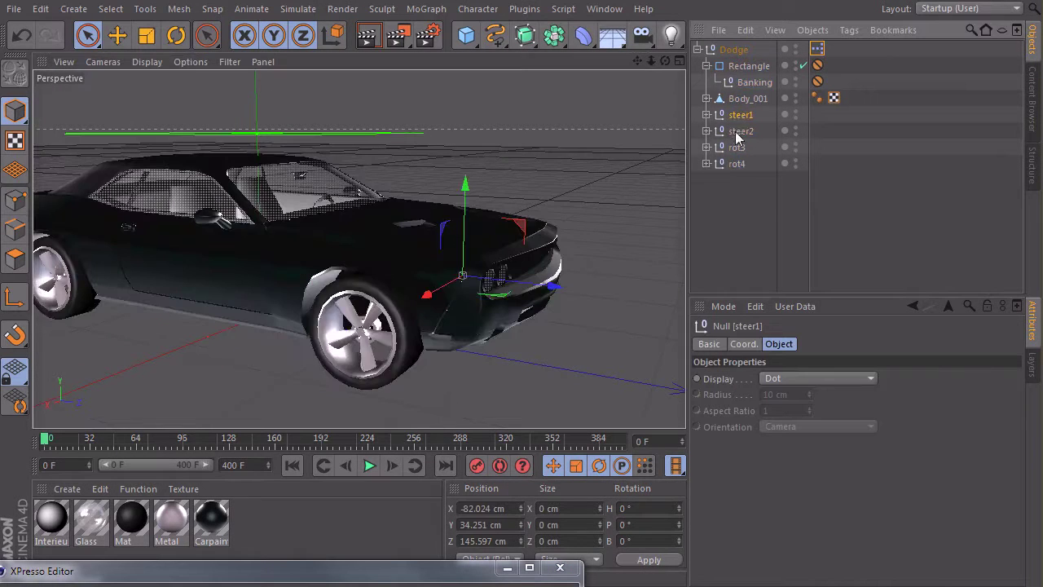
pyautogui.click(738, 130)
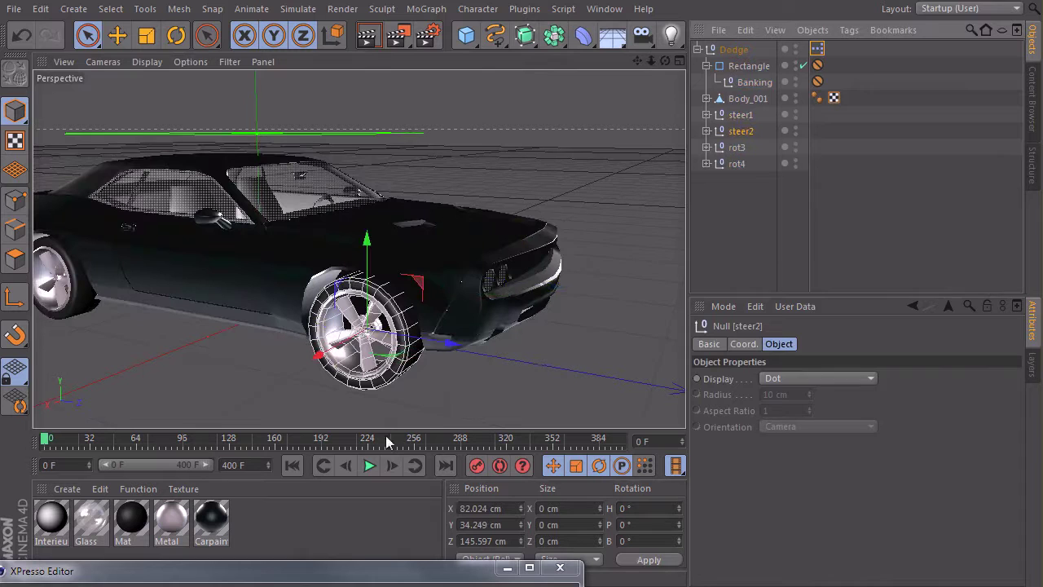
pyautogui.press('r')
pyautogui.moveTo(401, 347); pyautogui.dragTo(365, 351)
pyautogui.hotkey('ctrl', 'z')
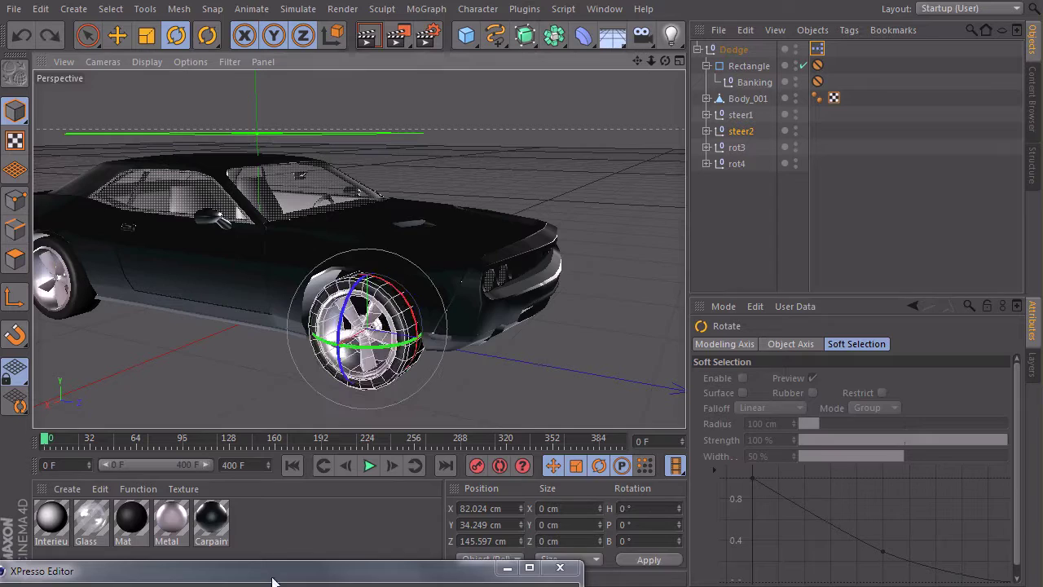
# Set the Range Mapper's input range to Percent and its output range to Degree.
pyautogui.doubleClick(275, 577)
pyautogui.moveTo(399, 452); pyautogui.dragTo(346, 32)
pyautogui.click(387, 187)
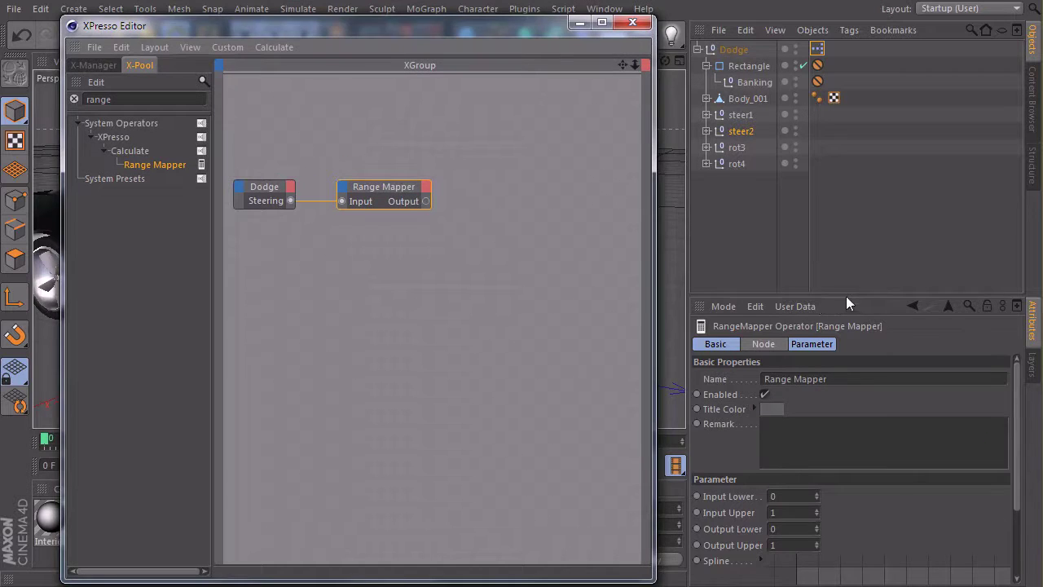
pyautogui.moveTo(846, 296); pyautogui.dragTo(862, 155)
pyautogui.click(775, 189)
pyautogui.click(813, 189)
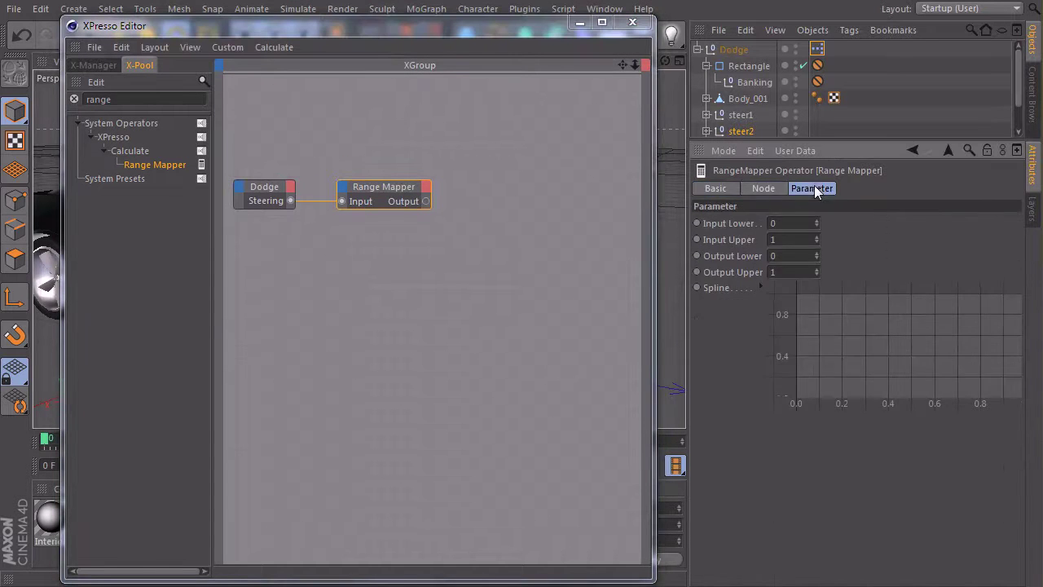
pyautogui.keyDown('shift'); pyautogui.click(764, 188); pyautogui.keyUp('shift')
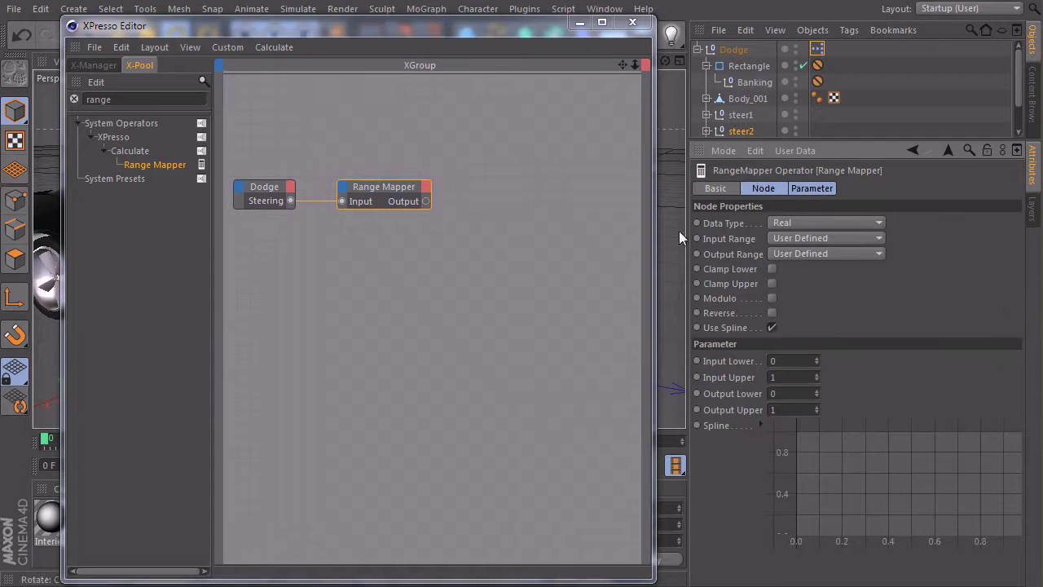
pyautogui.click(802, 241)
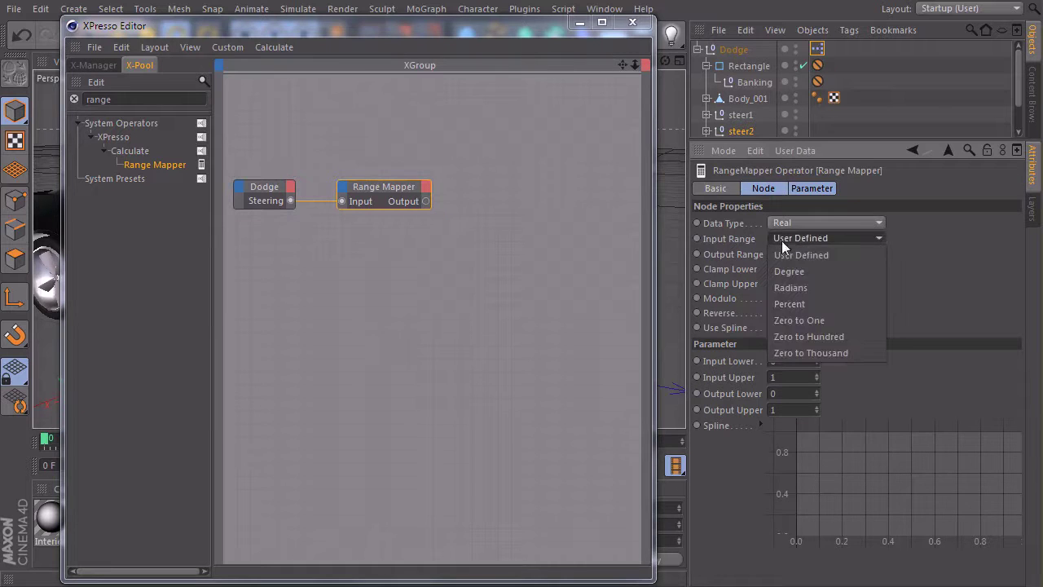
pyautogui.click(785, 304)
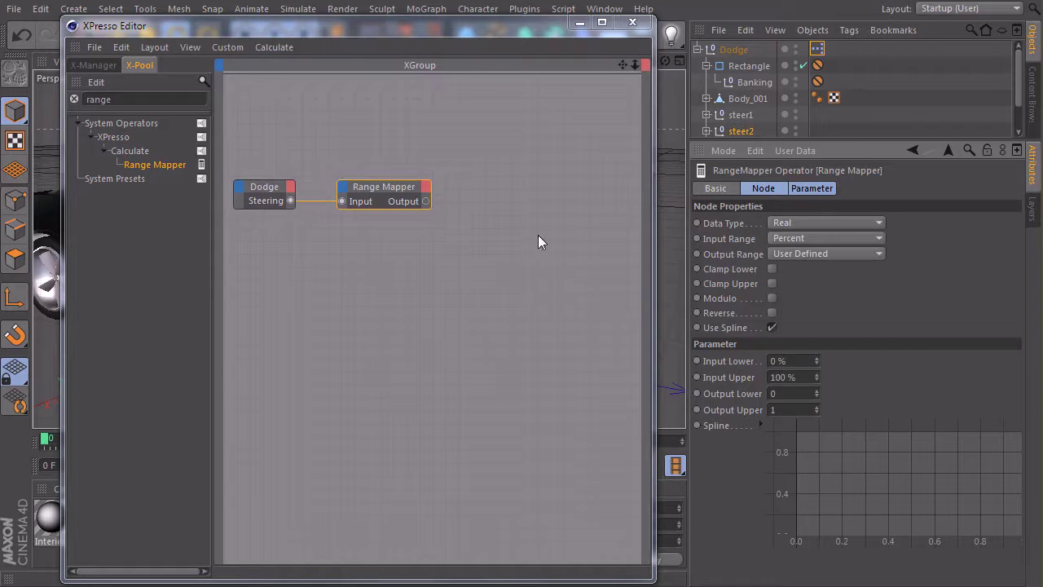
pyautogui.click(824, 252)
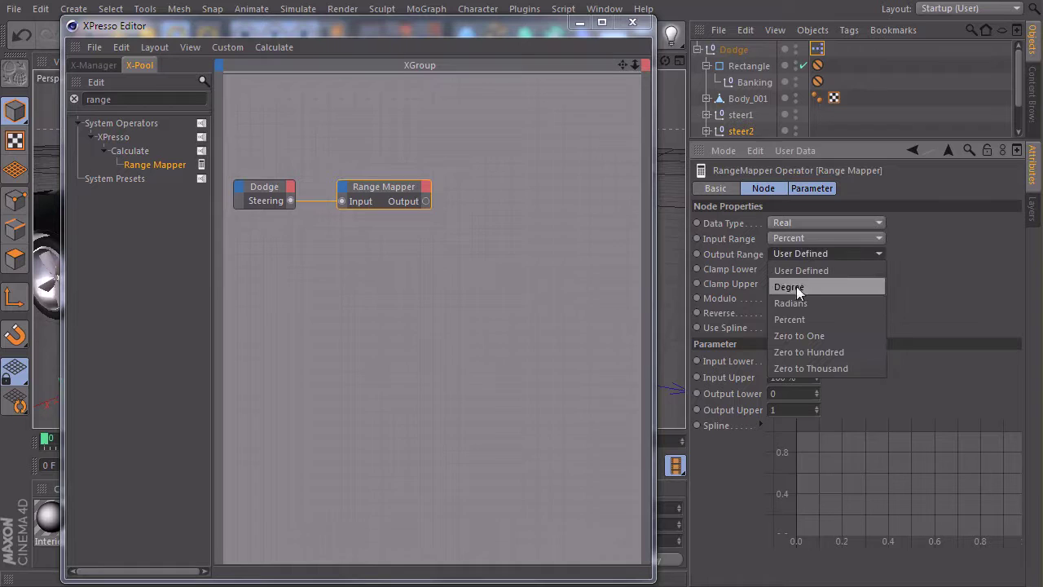
pyautogui.click(809, 287)
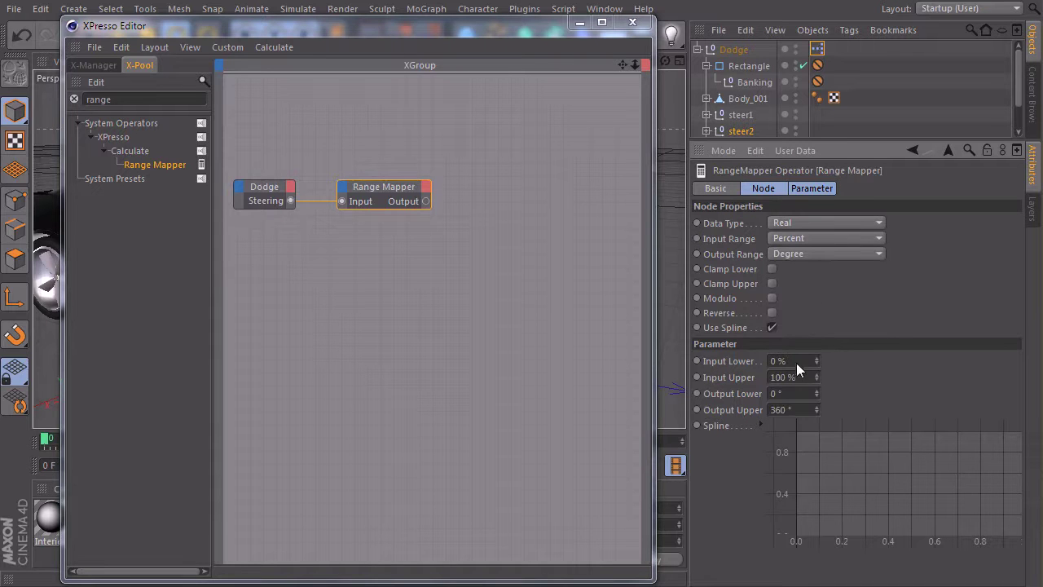
# Set the Range Mapper's Input Lower to -100 %, Output Lower to -50° and Output Upper to 50°.
pyautogui.write('-100')
pyautogui.write('-50')
pyautogui.doubleClick(788, 410)
pyautogui.write('50')
# Add the steer1 and steer2 nulls as two nodes beyond the Range Mapper's output side.
pyautogui.moveTo(461, 52); pyautogui.dragTo(430, 108)
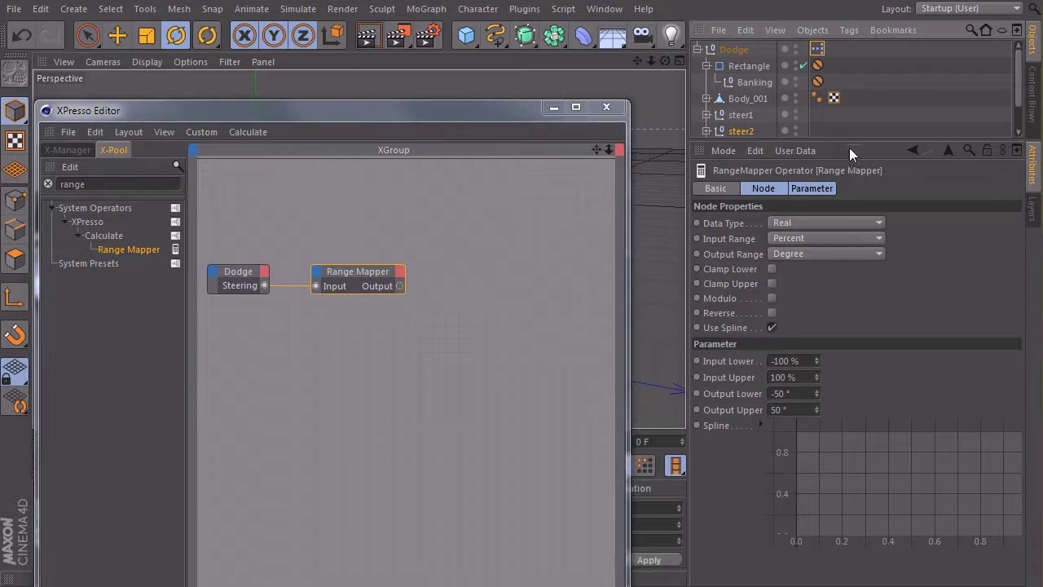
pyautogui.moveTo(849, 140); pyautogui.dragTo(847, 210)
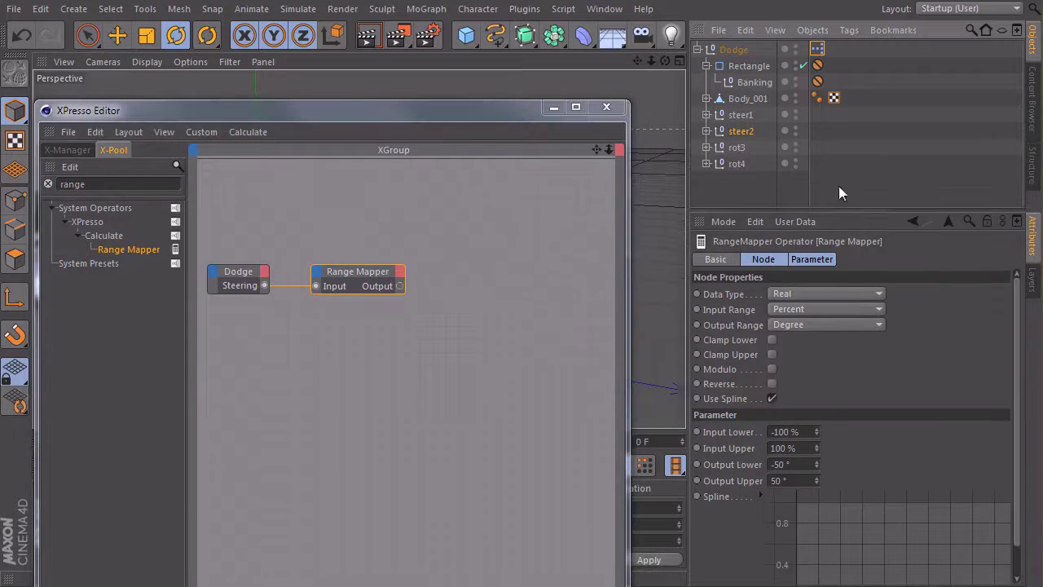
pyautogui.click(745, 130)
pyautogui.keyDown('ctrl'); pyautogui.click(746, 117); pyautogui.keyUp('ctrl')
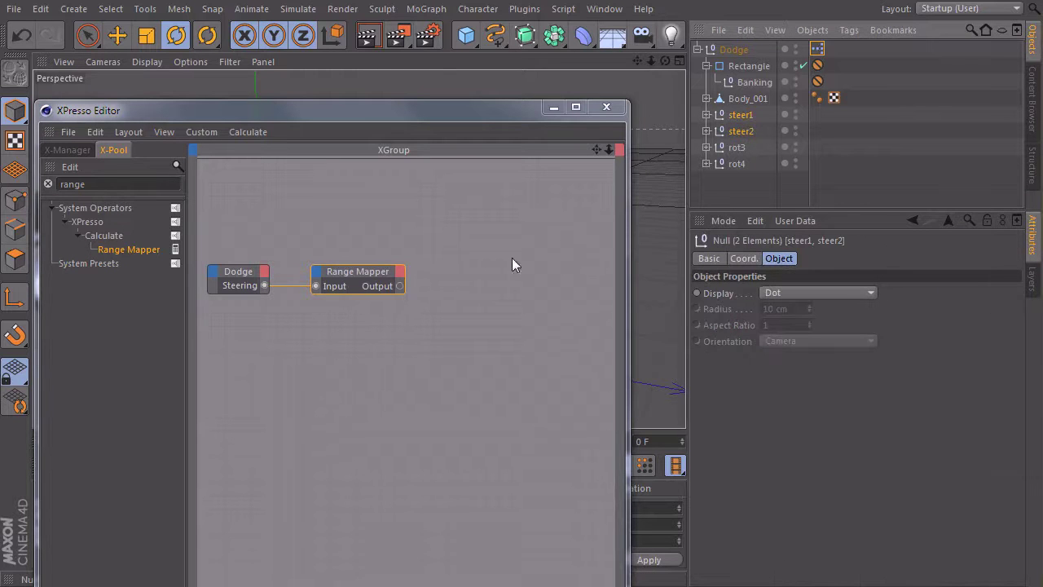
pyautogui.moveTo(512, 258); pyautogui.dragTo(519, 313)
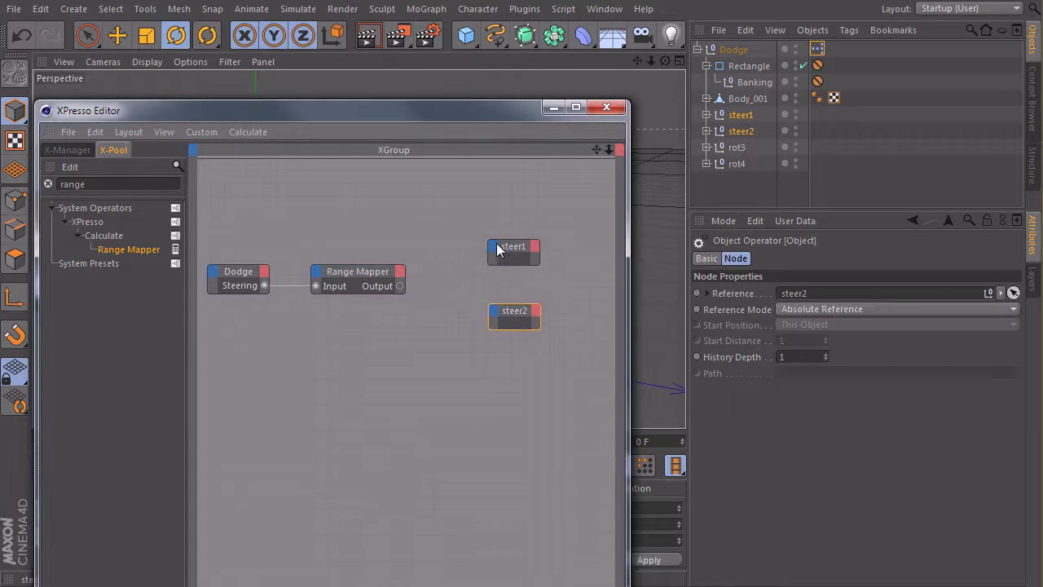
# Add a Rotation . H input port to both the steer1 and steer2 nodes.
pyautogui.click(494, 247)
pyautogui.moveTo(549, 268)
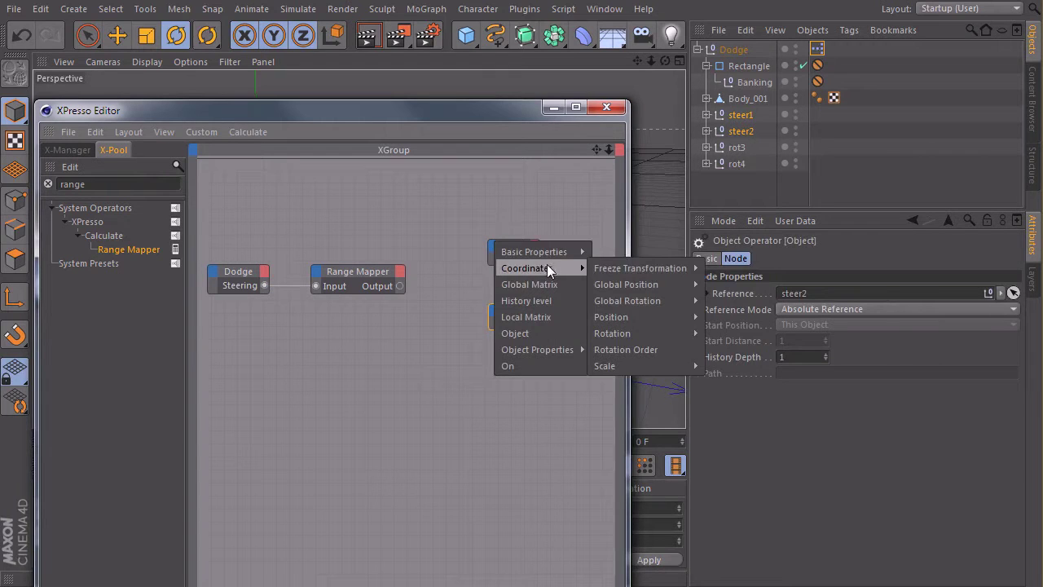
pyautogui.moveTo(642, 335)
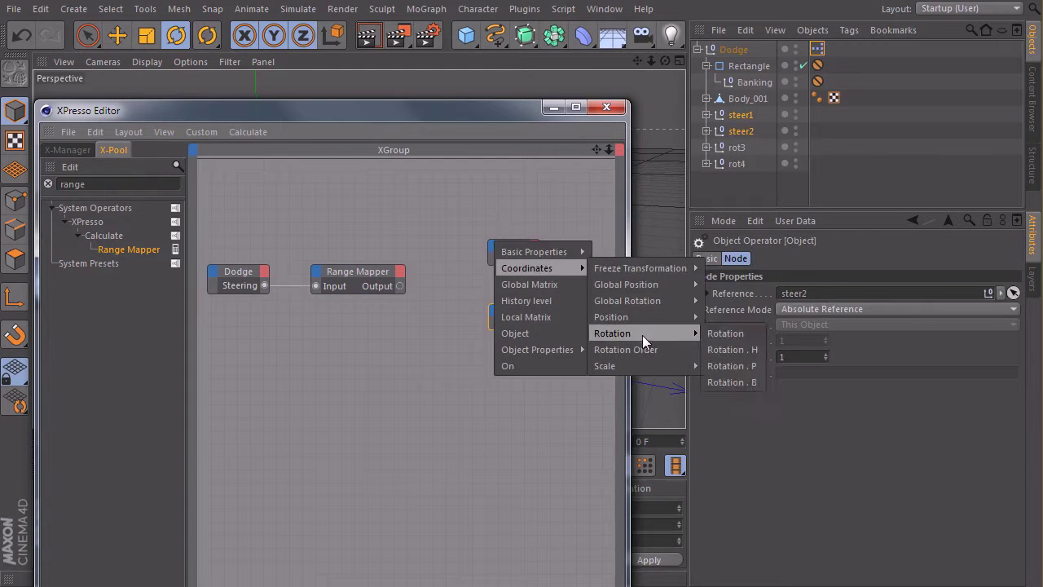
pyautogui.click(747, 350)
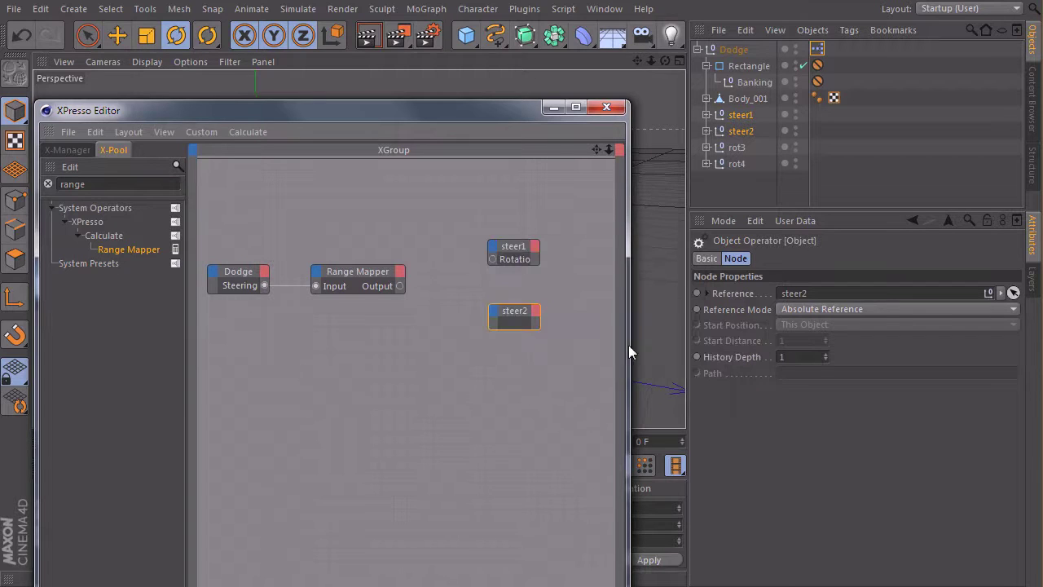
pyautogui.click(494, 313)
pyautogui.moveTo(559, 336)
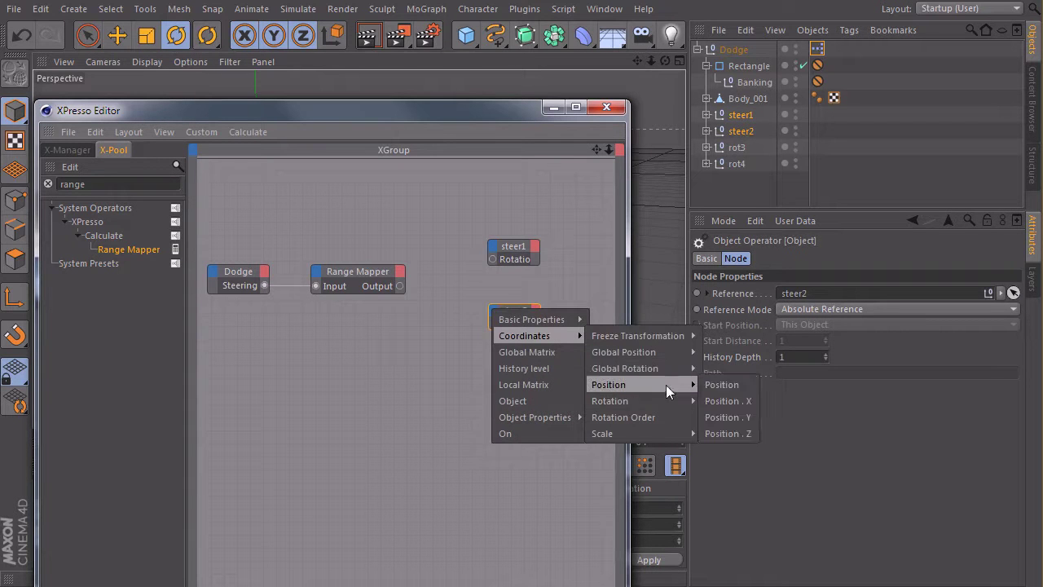
pyautogui.moveTo(660, 401)
pyautogui.click(732, 416)
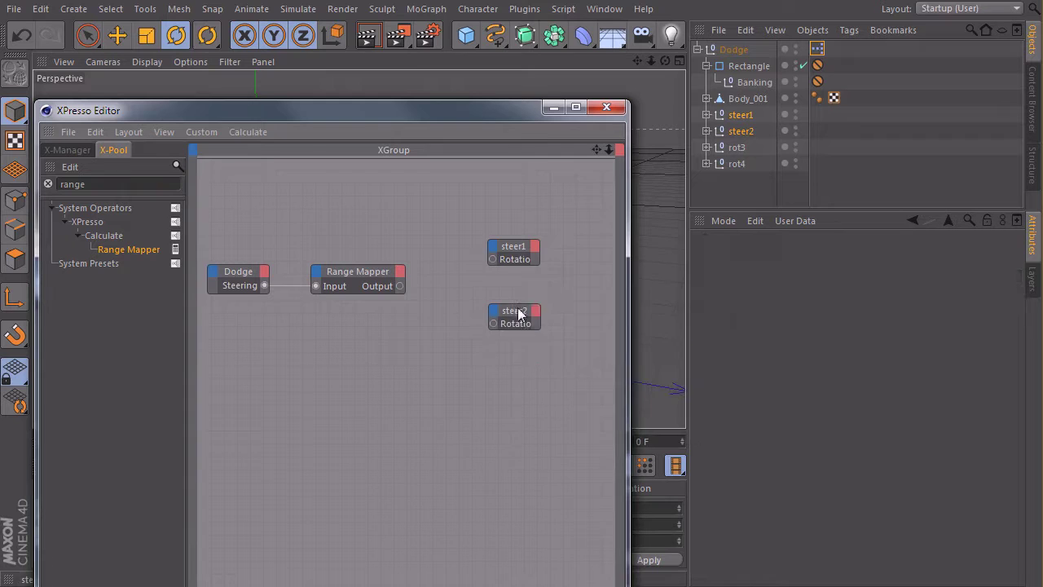
# Connect the Range Mapper's Output to the Rotation . H inputs of steer1 and steer2, and move the XPresso editor off the viewport.
pyautogui.moveTo(400, 285); pyautogui.dragTo(492, 260)
pyautogui.moveTo(400, 286); pyautogui.dragTo(493, 326)
pyautogui.moveTo(481, 115); pyautogui.dragTo(483, 584)
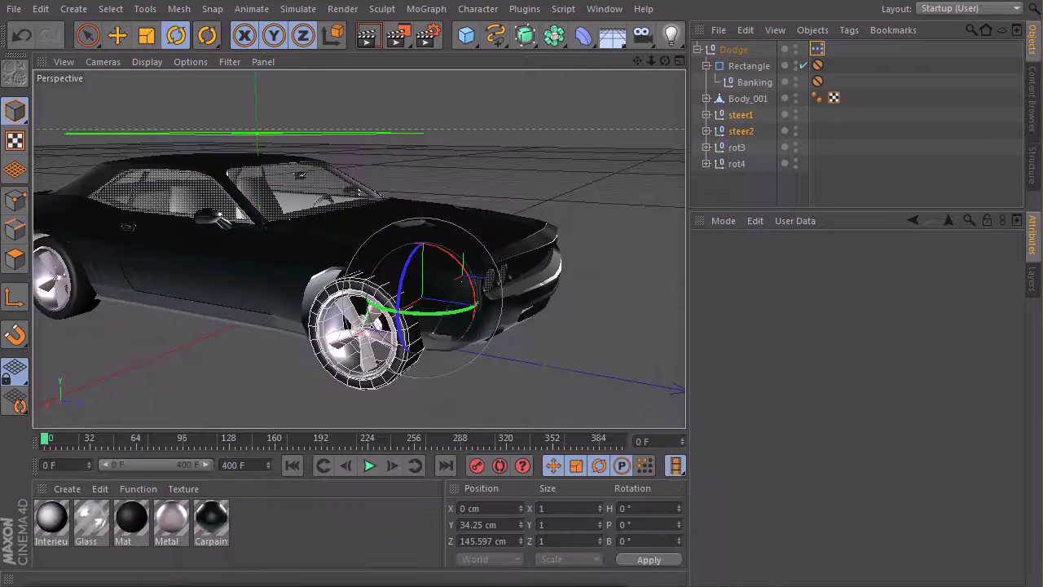
# Select the Dodge null and test its Steering slider while watching the front wheels, leaving it at -9 %.
pyautogui.keyDown('alt'); pyautogui.moveTo(496, 248); pyautogui.dragTo(466, 279); pyautogui.keyUp('alt')
pyautogui.click(933, 143)
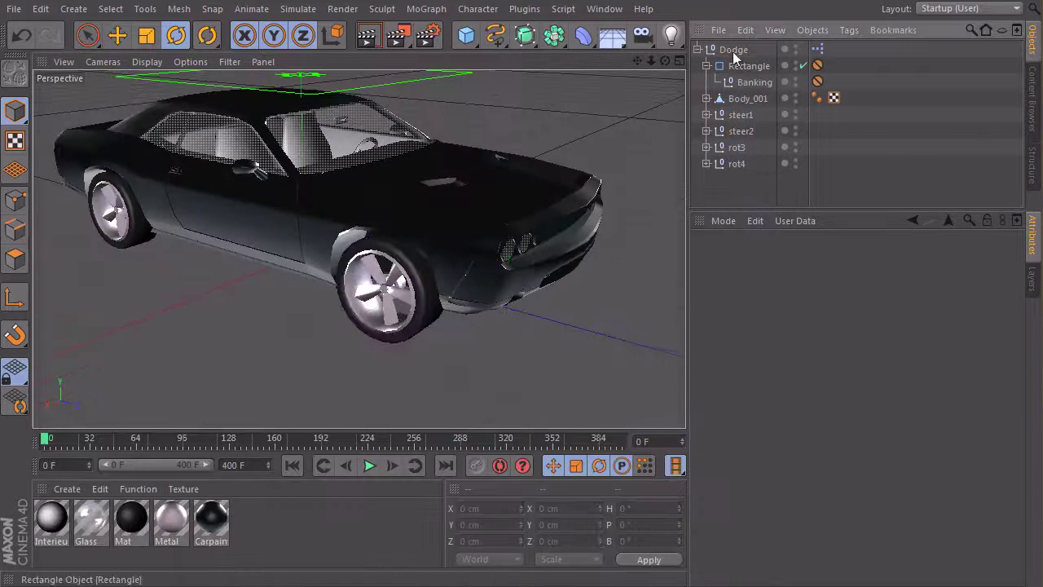
pyautogui.click(735, 51)
pyautogui.moveTo(909, 292)
pyautogui.mouseDown()
pyautogui.moveTo(1019, 292)
pyautogui.moveTo(785, 294)
pyautogui.moveTo(1003, 293)
pyautogui.moveTo(797, 292)
pyautogui.moveTo(899, 293)
pyautogui.mouseUp()
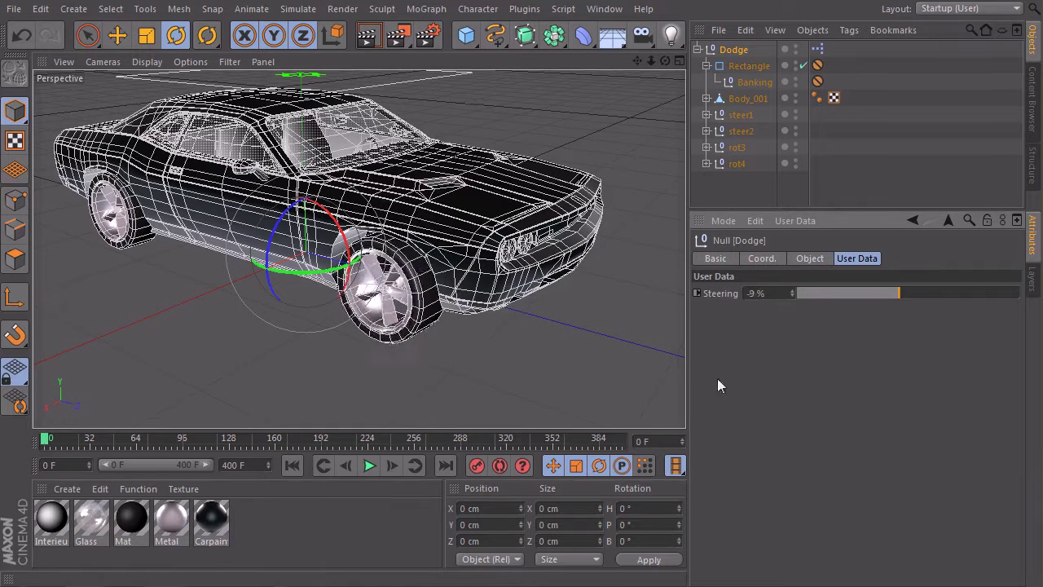
# Enable Reverse on the Range Mapper node to flip the steering direction.
pyautogui.moveTo(1042, 481); pyautogui.dragTo(350, 30)
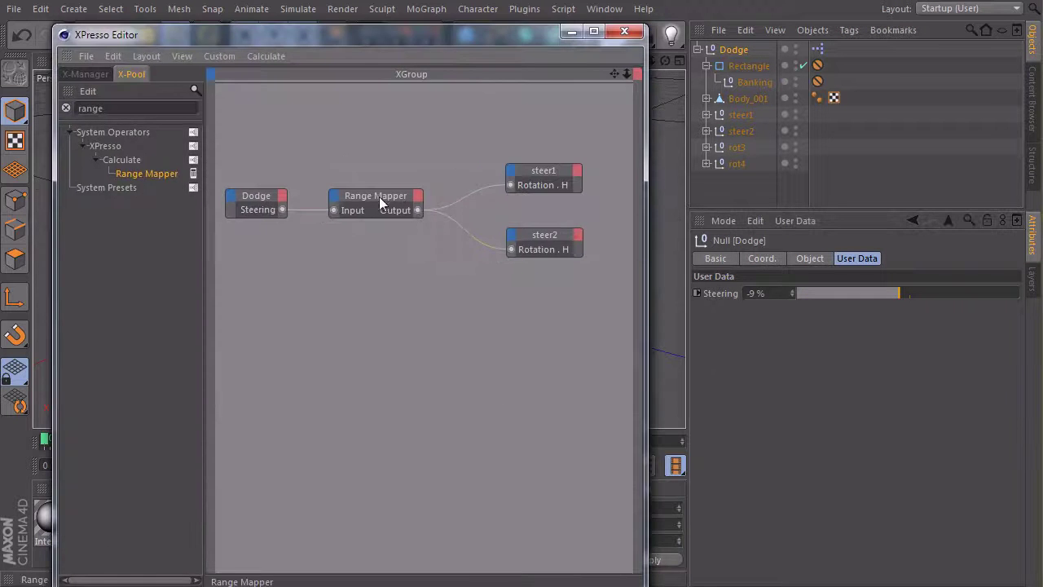
pyautogui.click(379, 196)
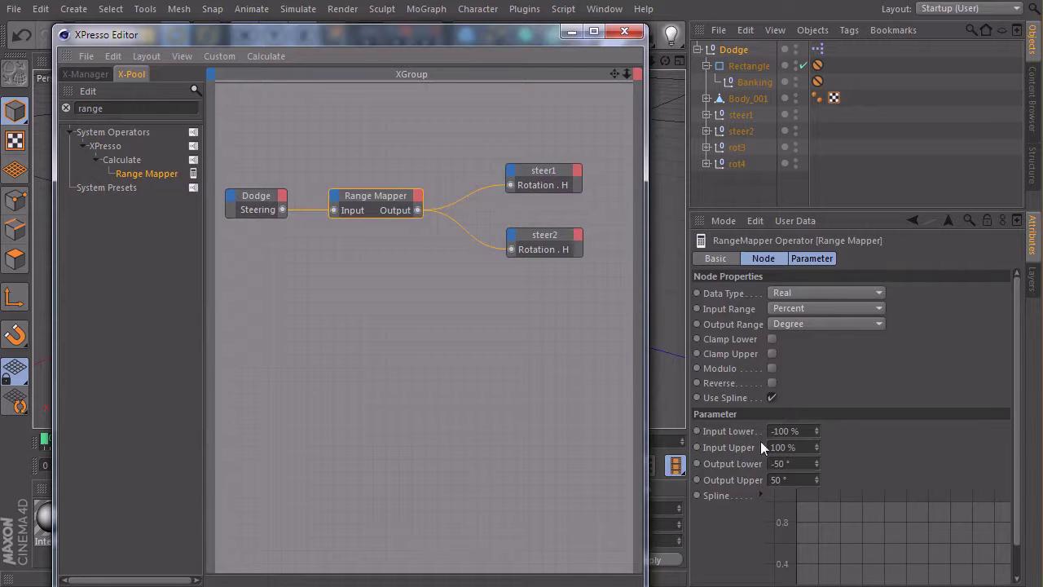
pyautogui.click(772, 383)
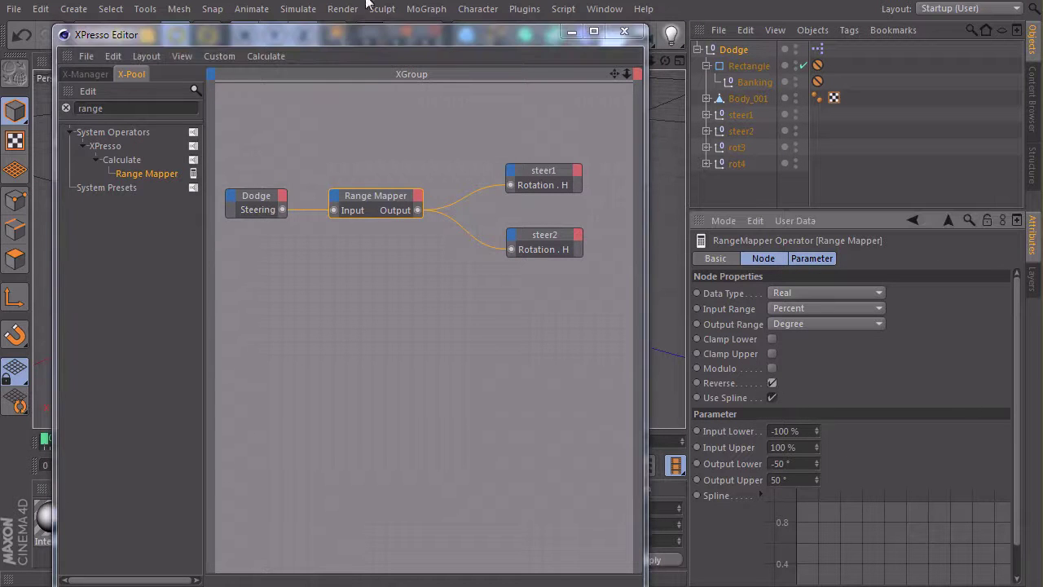
pyautogui.moveTo(342, 34); pyautogui.dragTo(330, 582)
# Test the Dodge null's Steering slider in both directions from several view angles, leaving it at -38 %.
pyautogui.click(738, 50)
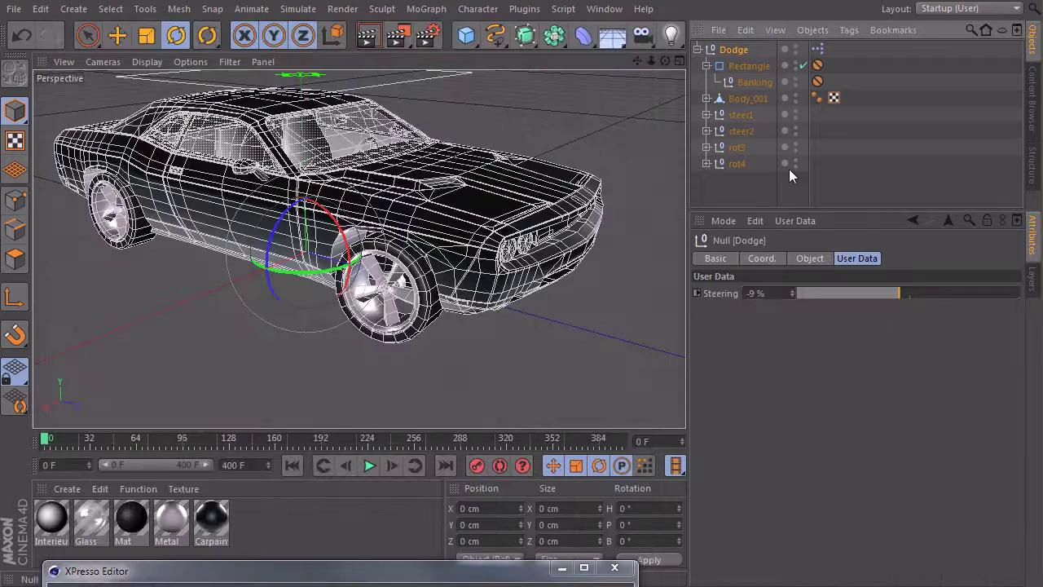
pyautogui.moveTo(919, 294); pyautogui.dragTo(1015, 295)
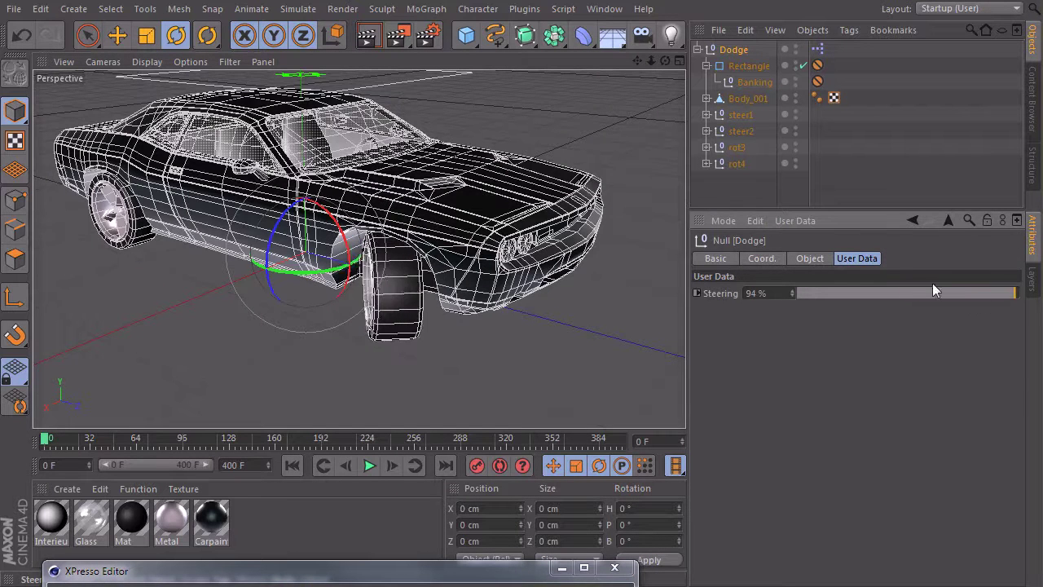
pyautogui.keyDown('alt'); pyautogui.moveTo(374, 265); pyautogui.dragTo(462, 238); pyautogui.keyUp('alt')
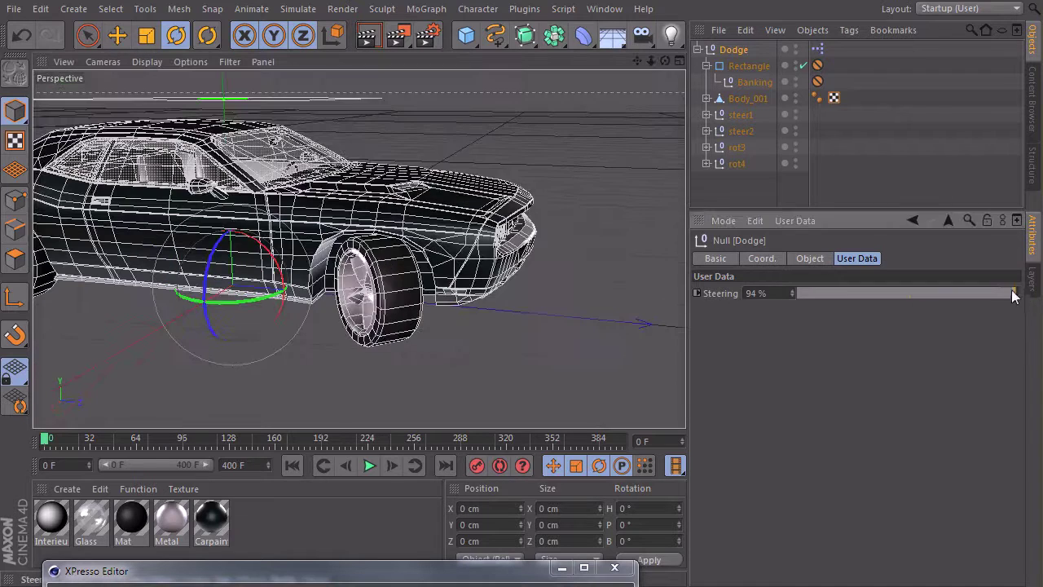
pyautogui.moveTo(1014, 295); pyautogui.dragTo(762, 315)
pyautogui.keyDown('alt'); pyautogui.moveTo(356, 276); pyautogui.dragTo(303, 303); pyautogui.keyUp('alt')
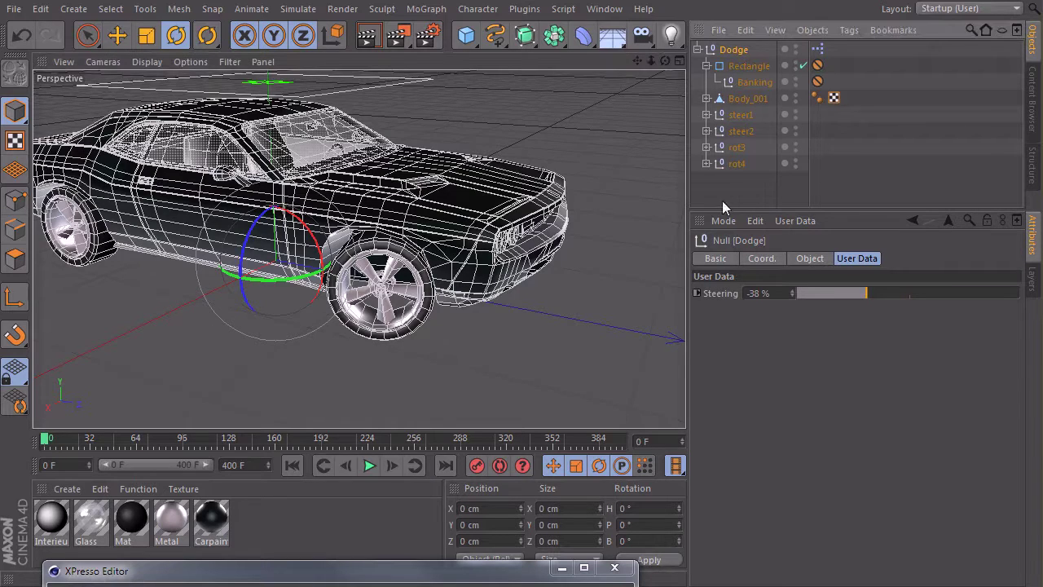
pyautogui.keyDown('alt'); pyautogui.moveTo(517, 263); pyautogui.dragTo(500, 284, button='middle'); pyautogui.keyUp('alt')
pyautogui.keyDown('alt'); pyautogui.moveTo(500, 284); pyautogui.dragTo(570, 277); pyautogui.keyUp('alt')
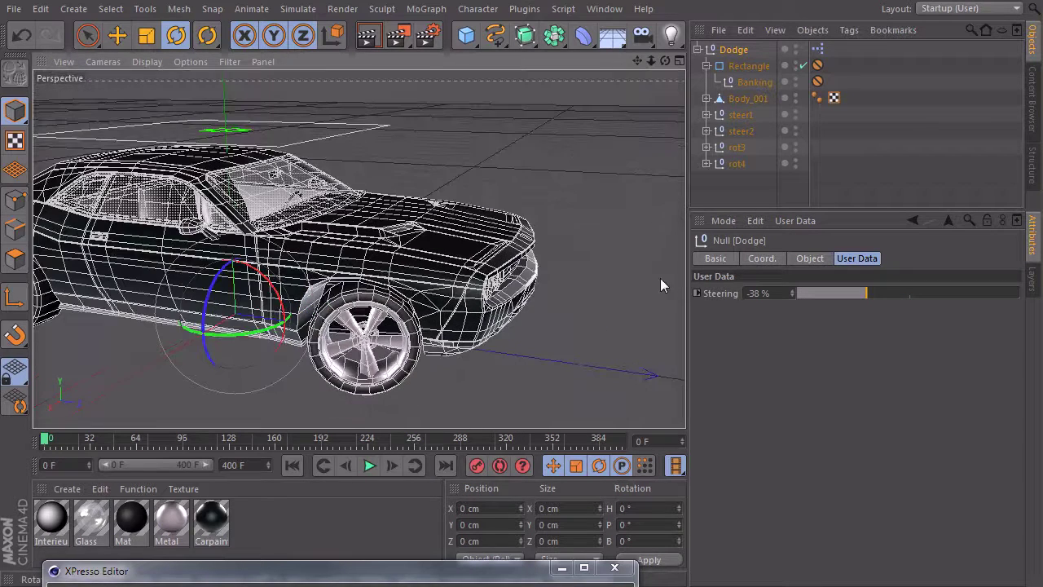
pyautogui.click(720, 293)
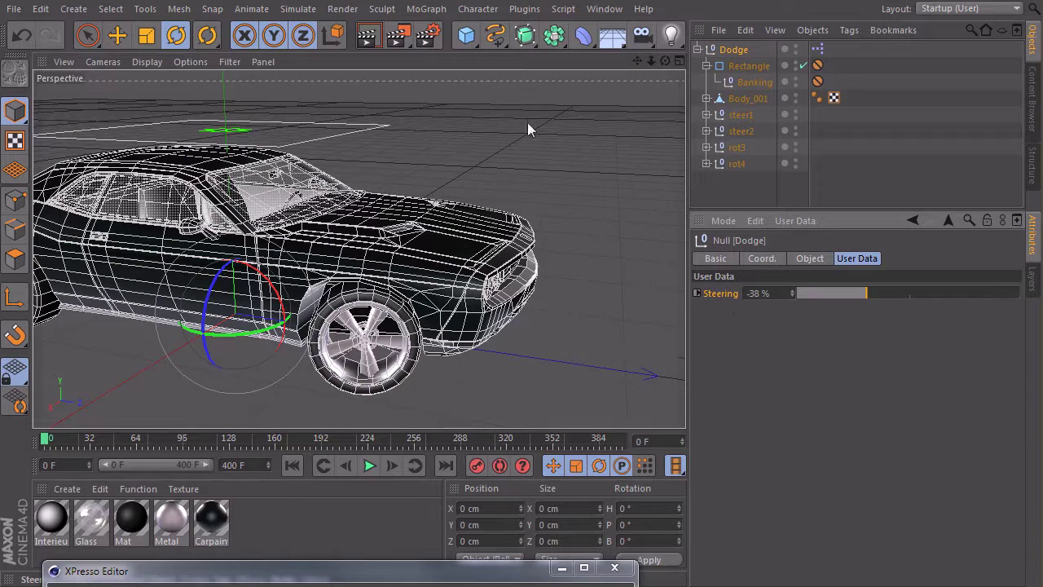
# Add the Dodge null's Steering slider to the viewport as a HUD element, reposition it, and set it to 7 %.
pyautogui.moveTo(502, 109); pyautogui.dragTo(500, 106)
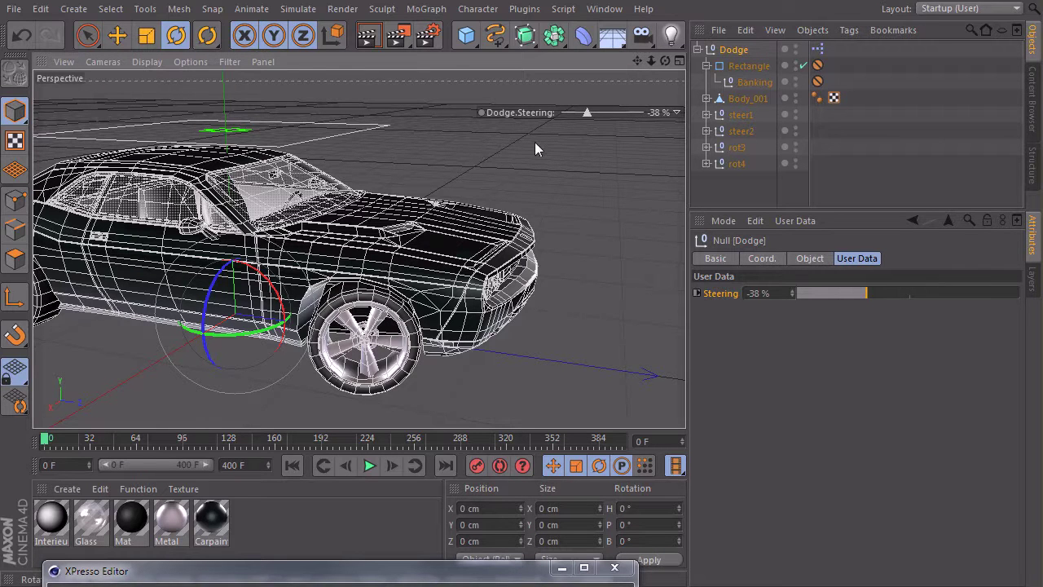
pyautogui.moveTo(523, 111)
pyautogui.mouseDown()
pyautogui.moveTo(496, 124)
pyautogui.moveTo(509, 83)
pyautogui.moveTo(407, 151)
pyautogui.moveTo(491, 103)
pyautogui.mouseUp()
pyautogui.moveTo(557, 106)
pyautogui.mouseDown()
pyautogui.moveTo(595, 107)
pyautogui.moveTo(527, 109)
pyautogui.moveTo(596, 108)
pyautogui.moveTo(549, 105)
pyautogui.moveTo(569, 106)
pyautogui.mouseUp()
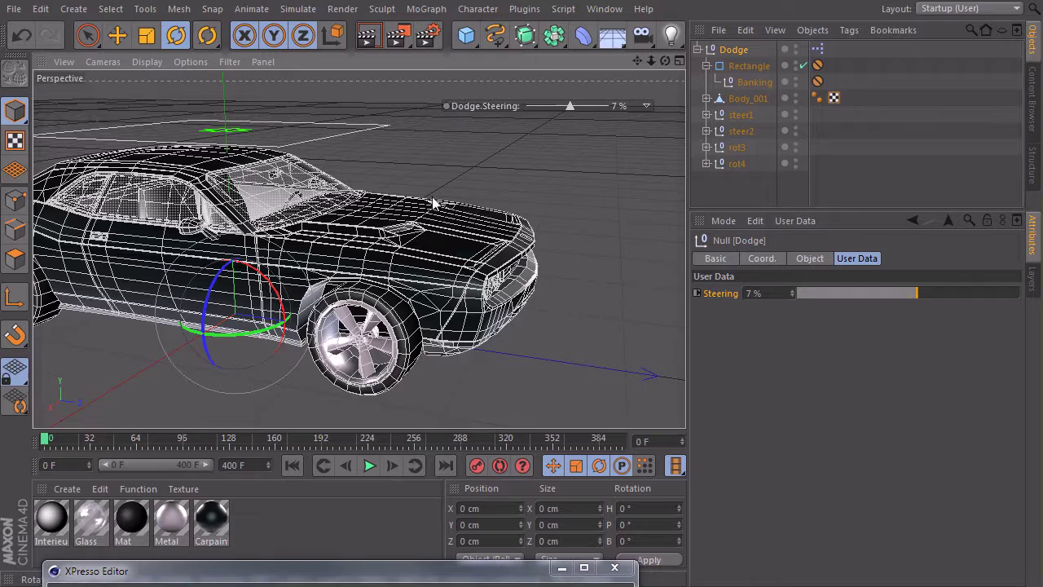
# Select rot4, steer2 and steer1 in turn to check the Steering HUD's visibility, ending on the Dodge null.
pyautogui.click(738, 164)
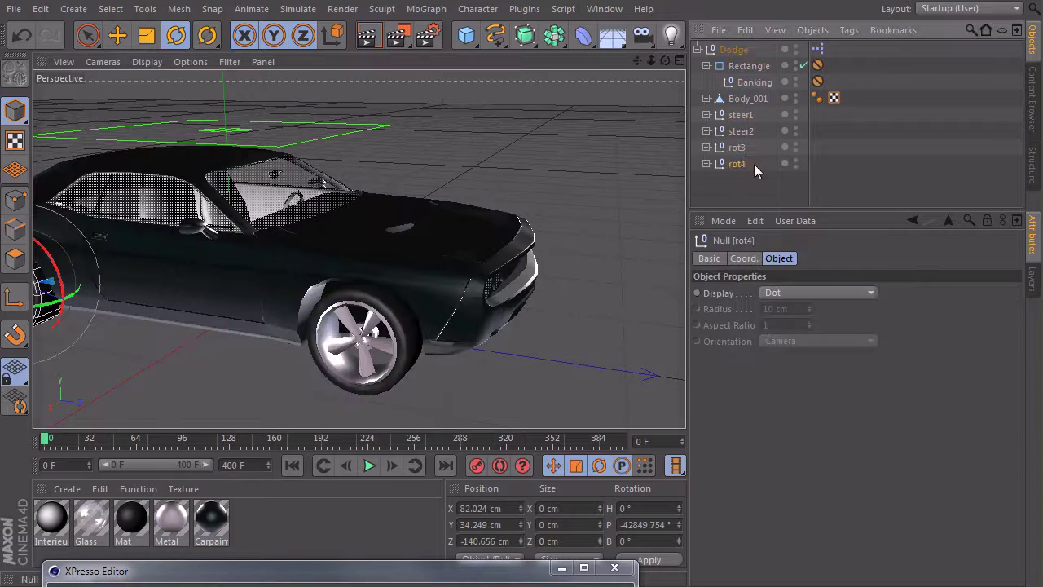
pyautogui.click(739, 147)
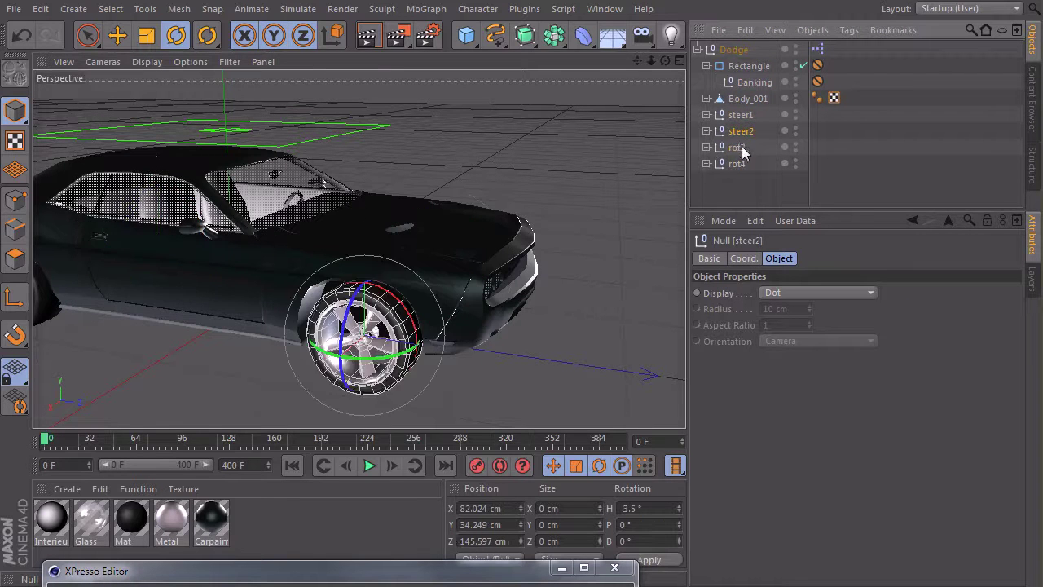
pyautogui.click(760, 115)
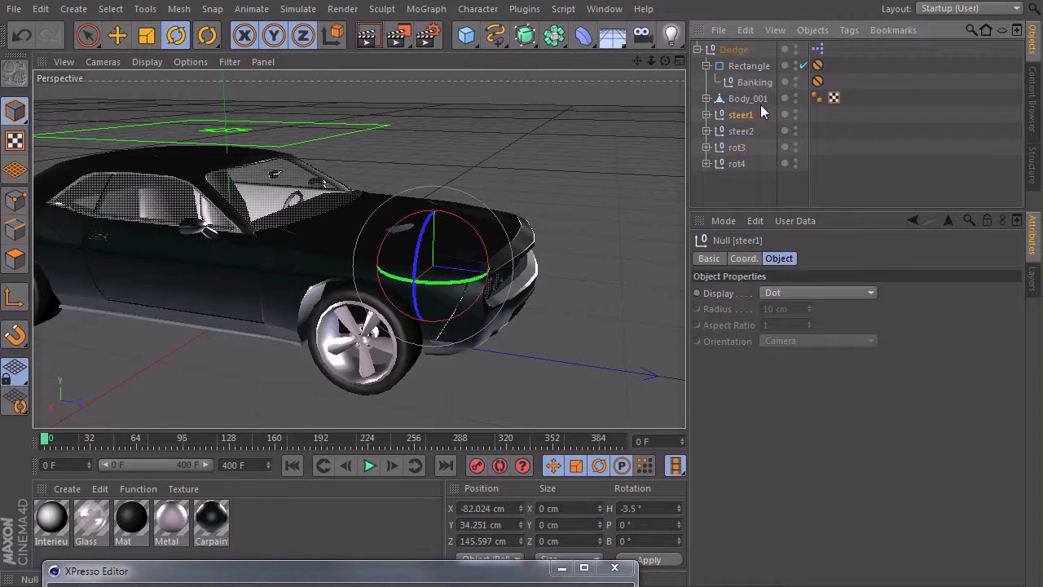
pyautogui.click(738, 49)
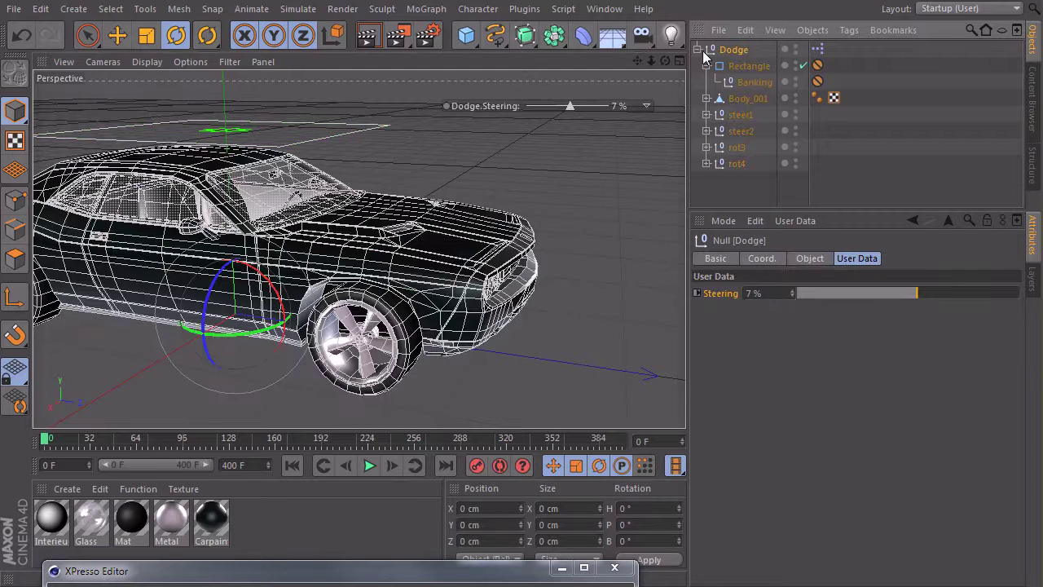
# Set the Steering HUD slider to show Always and clear the object selection.
pyautogui.rightClick(489, 105)
pyautogui.moveTo(529, 115)
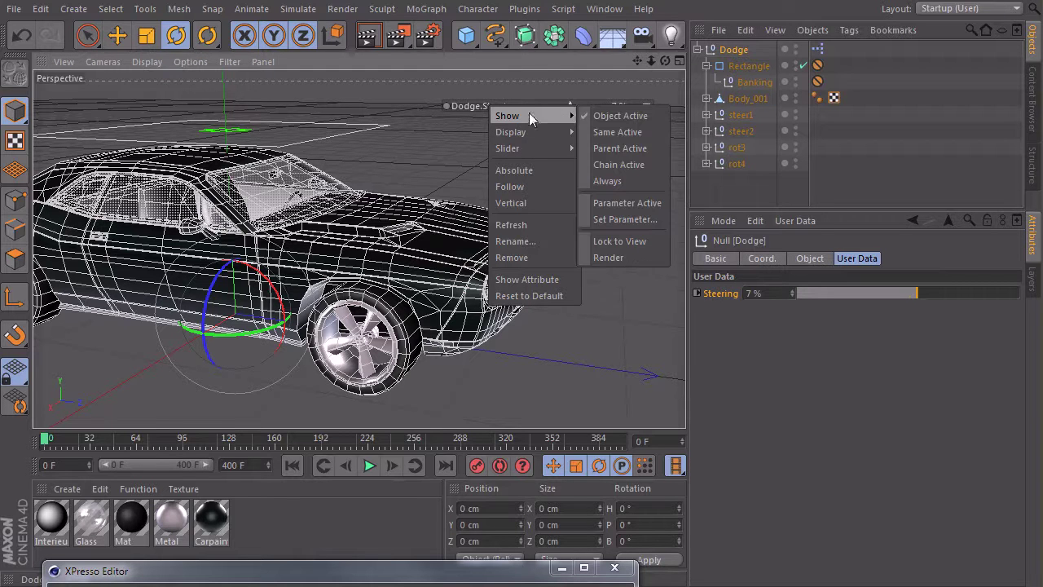
pyautogui.click(624, 182)
pyautogui.click(659, 184)
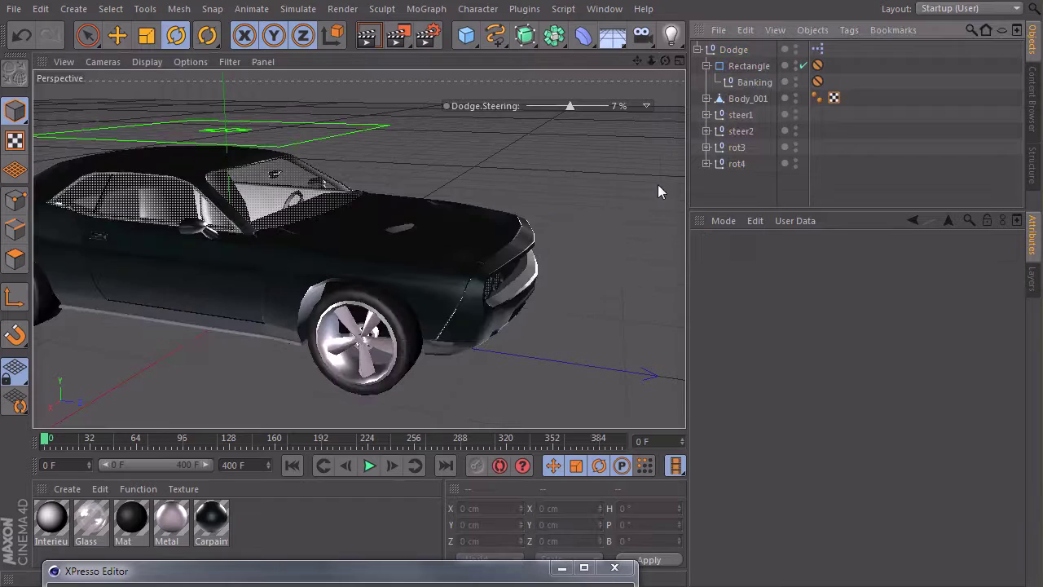
# Set the Steering HUD slider to -8 % with the whole car in view.
pyautogui.keyDown('alt'); pyautogui.moveTo(538, 205); pyautogui.dragTo(631, 220, button='middle'); pyautogui.keyUp('alt')
pyautogui.keyDown('alt'); pyautogui.moveTo(631, 221); pyautogui.dragTo(480, 237, button='right'); pyautogui.keyUp('alt')
pyautogui.keyDown('alt'); pyautogui.moveTo(562, 234); pyautogui.dragTo(458, 221, button='middle'); pyautogui.keyUp('alt')
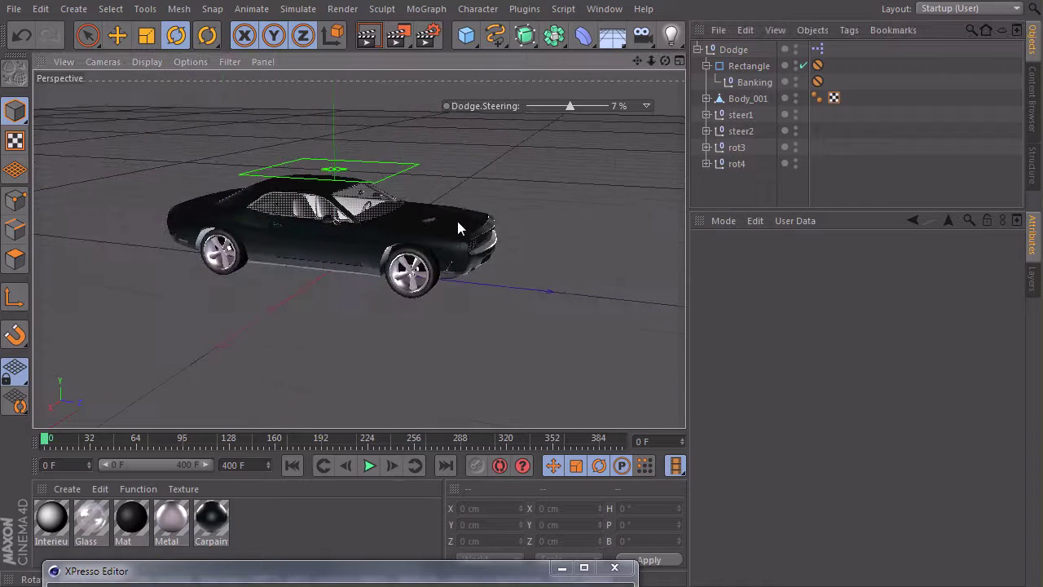
pyautogui.keyDown('alt'); pyautogui.moveTo(458, 222); pyautogui.dragTo(450, 238); pyautogui.keyUp('alt')
pyautogui.moveTo(571, 107)
pyautogui.mouseDown()
pyautogui.moveTo(547, 108)
pyautogui.moveTo(600, 110)
pyautogui.moveTo(535, 113)
pyautogui.moveTo(606, 114)
pyautogui.moveTo(551, 117)
pyautogui.moveTo(564, 114)
pyautogui.mouseUp()
# Try moving the Banking null about 37 cm backwards along the Z axis, and undo the move.
pyautogui.click(328, 169)
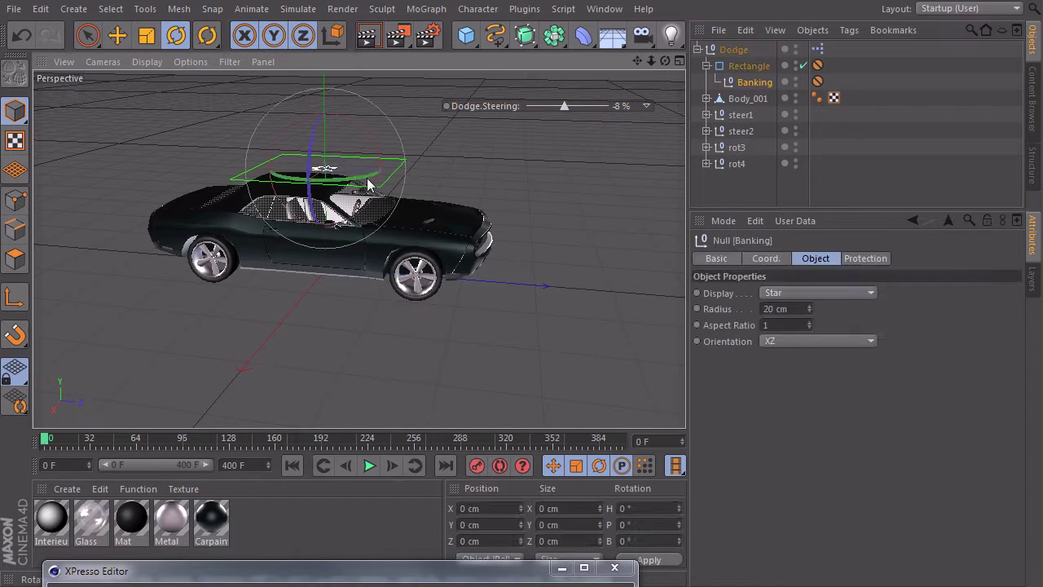
pyautogui.press('space')
pyautogui.moveTo(377, 174); pyautogui.dragTo(349, 173)
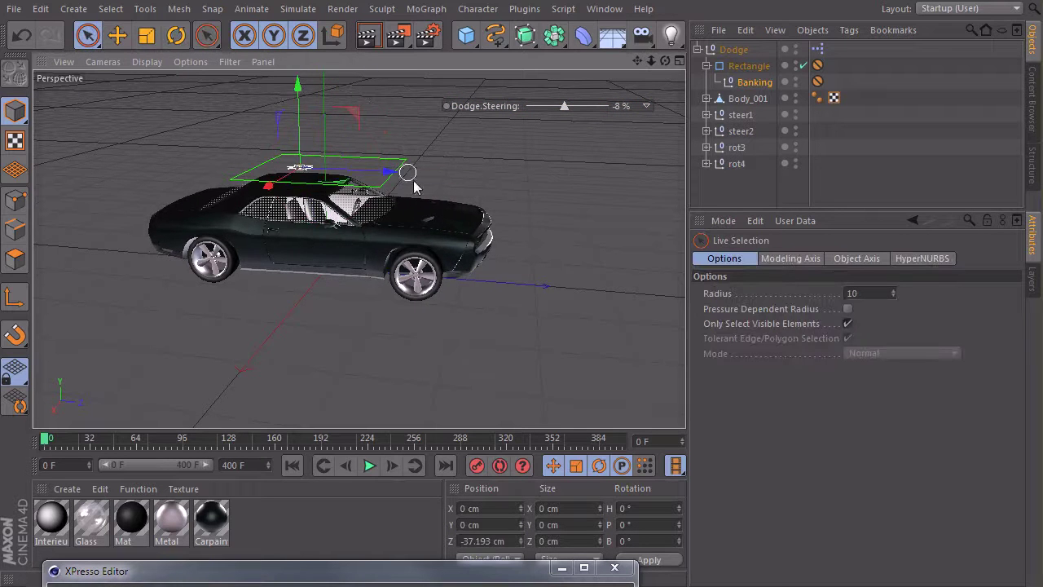
pyautogui.hotkey('ctrl', 'z')
# In the top view, start a B-Spline beside the car at about X -300 cm and place four points up to about X -1101, Z 3018 cm.
pyautogui.keyDown('alt'); pyautogui.moveTo(519, 255); pyautogui.dragTo(455, 268, button='middle'); pyautogui.keyUp('alt')
pyautogui.moveTo(455, 267)
pyautogui.keyDown('alt'); pyautogui.mouseDown()
pyautogui.moveTo(491, 279)
pyautogui.moveTo(437, 261)
pyautogui.mouseUp(); pyautogui.keyUp('alt')
pyautogui.press('F2')
pyautogui.keyDown('alt'); pyautogui.moveTo(284, 335); pyautogui.dragTo(405, 320, button='middle'); pyautogui.keyUp('alt')
pyautogui.click(496, 35)
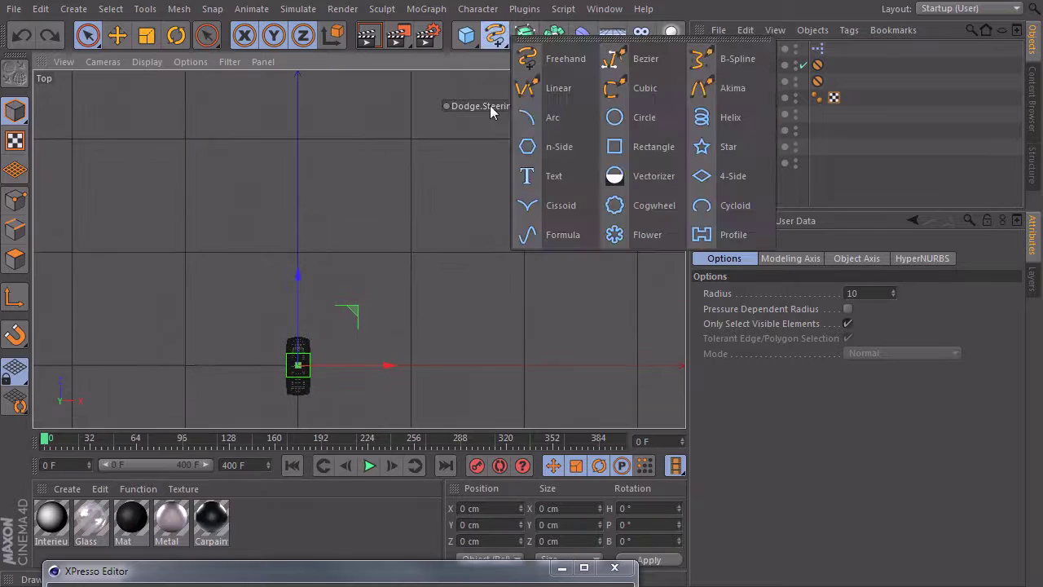
pyautogui.click(725, 72)
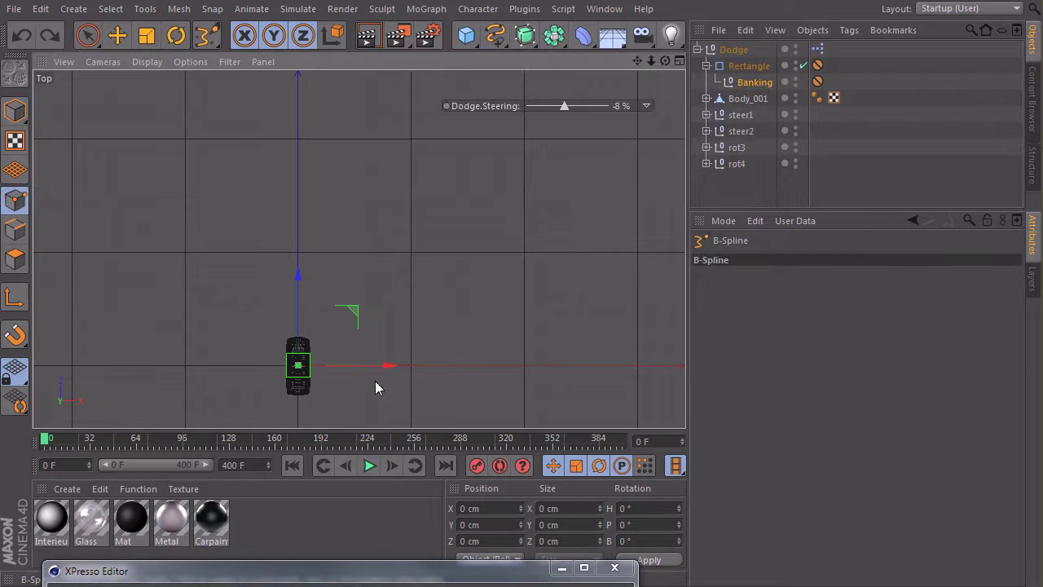
pyautogui.keyDown('alt'); pyautogui.moveTo(281, 367); pyautogui.dragTo(326, 359, button='middle'); pyautogui.keyUp('alt')
pyautogui.click(343, 351)
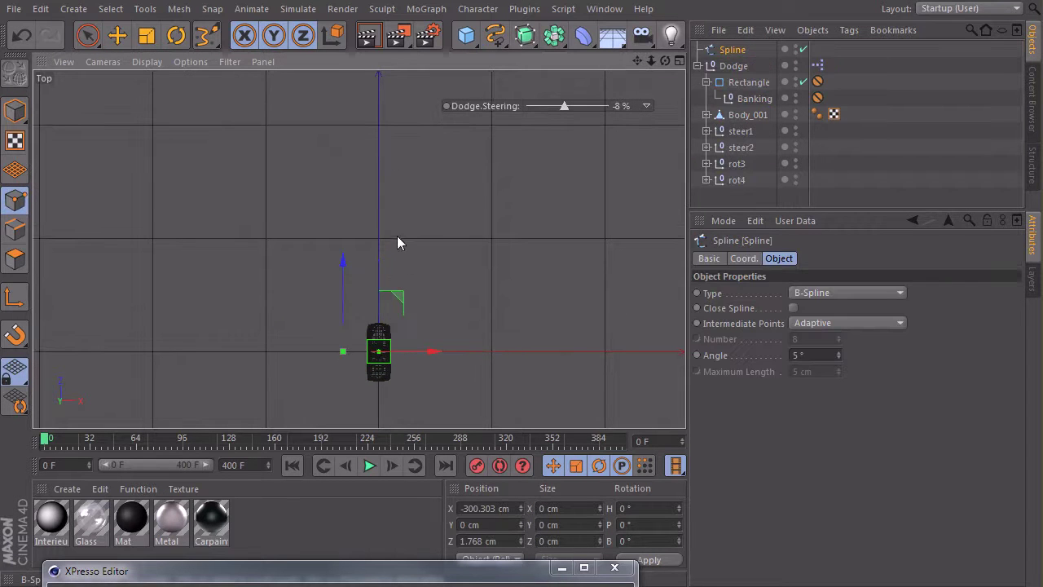
pyautogui.click(376, 244)
pyautogui.keyDown('alt'); pyautogui.moveTo(431, 180); pyautogui.dragTo(460, 295, button='middle'); pyautogui.keyUp('alt')
pyautogui.click(380, 227)
pyautogui.click(356, 194)
# Extend the B-Spline with three more points, passing about X 719, Z 4174 cm and ending at about X 1813, Z 4544 cm.
pyautogui.keyDown('alt'); pyautogui.moveTo(494, 166); pyautogui.dragTo(470, 307, button='middle'); pyautogui.keyUp('alt')
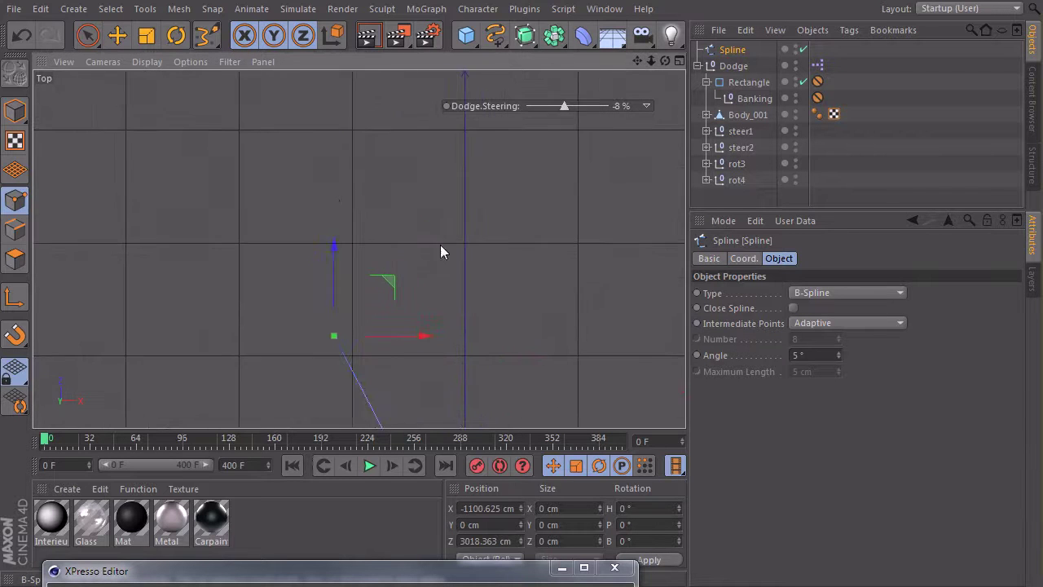
pyautogui.click(394, 209)
pyautogui.keyDown('alt'); pyautogui.moveTo(517, 229); pyautogui.dragTo(381, 315, button='middle'); pyautogui.keyUp('alt')
pyautogui.click(415, 290)
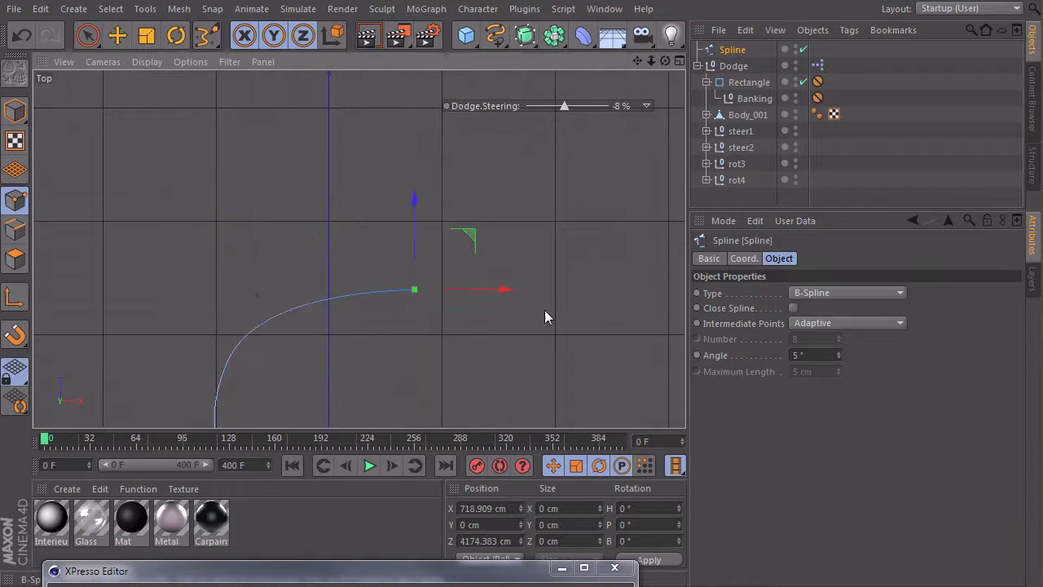
pyautogui.keyDown('alt'); pyautogui.moveTo(544, 309); pyautogui.dragTo(485, 266, button='middle'); pyautogui.keyUp('alt')
pyautogui.click(449, 264)
pyautogui.keyDown('alt'); pyautogui.moveTo(449, 310); pyautogui.dragTo(457, 290, button='middle'); pyautogui.keyUp('alt')
# Adjust the B-Spline's inner points with the Move tool, placing the leftmost bend point at about X -1145, Z 2796 cm.
pyautogui.click(117, 35)
pyautogui.keyDown('alt'); pyautogui.moveTo(460, 361); pyautogui.dragTo(414, 329, button='right'); pyautogui.keyUp('alt')
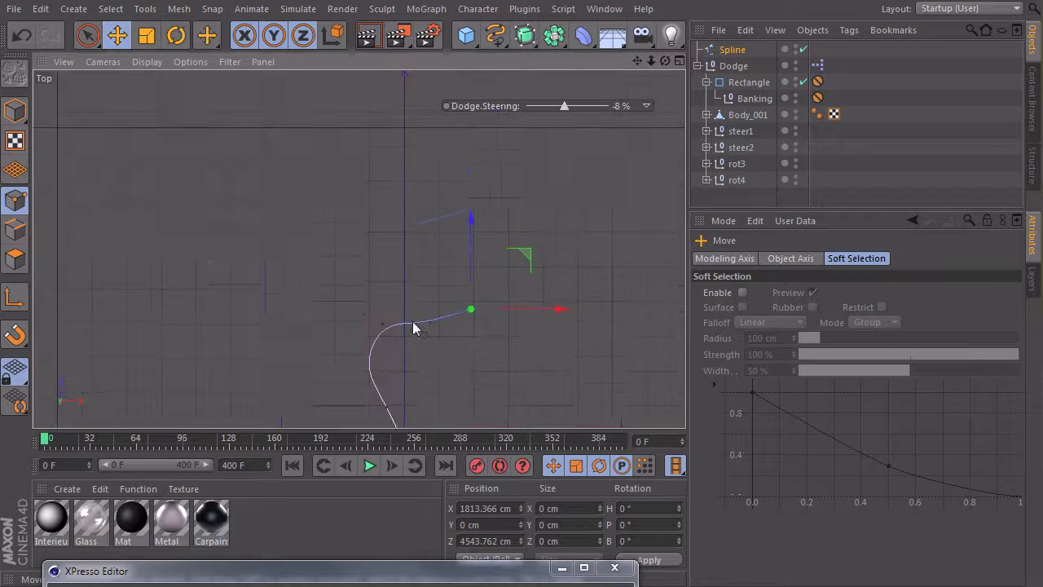
pyautogui.keyDown('alt'); pyautogui.moveTo(414, 328); pyautogui.dragTo(327, 178, button='middle'); pyautogui.keyUp('alt')
pyautogui.click(323, 285)
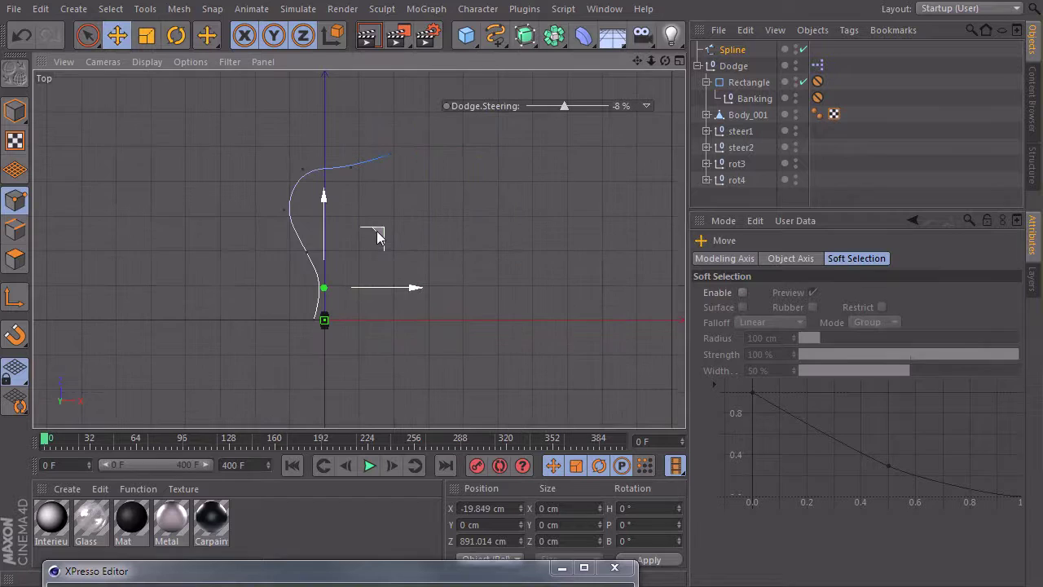
pyautogui.click(284, 214)
pyautogui.click(302, 171)
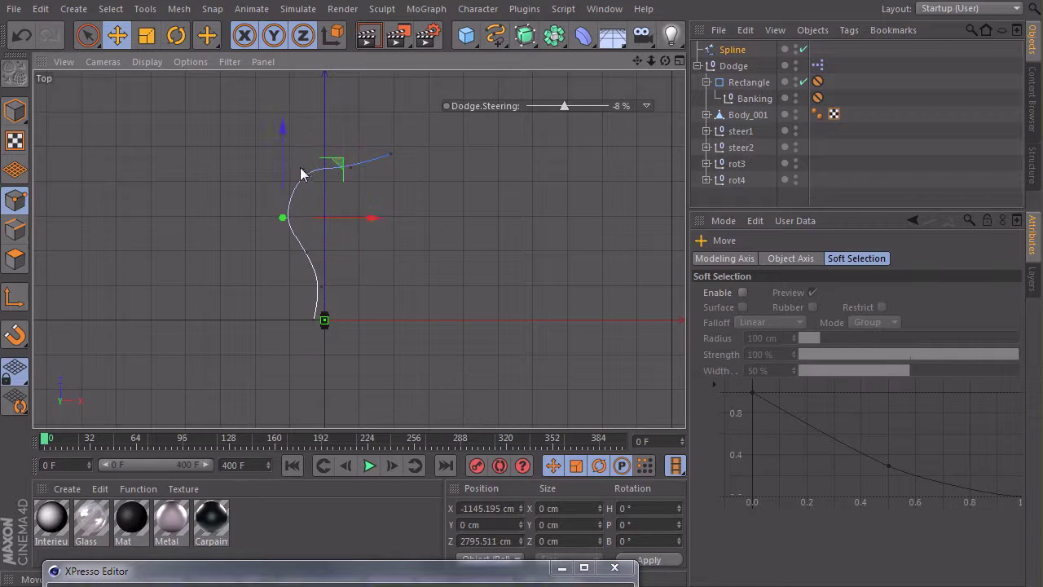
pyautogui.moveTo(357, 122); pyautogui.dragTo(356, 116)
# Move the B-Spline's end point to about X 1514, Z 4870 cm and the point before it to about X 982, Z 4320 cm.
pyautogui.keyDown('alt'); pyautogui.moveTo(342, 176); pyautogui.dragTo(365, 227, button='right'); pyautogui.keyUp('alt')
pyautogui.click(363, 227)
pyautogui.moveTo(418, 173); pyautogui.dragTo(449, 157)
pyautogui.click(460, 193)
pyautogui.moveTo(521, 147); pyautogui.dragTo(489, 105)
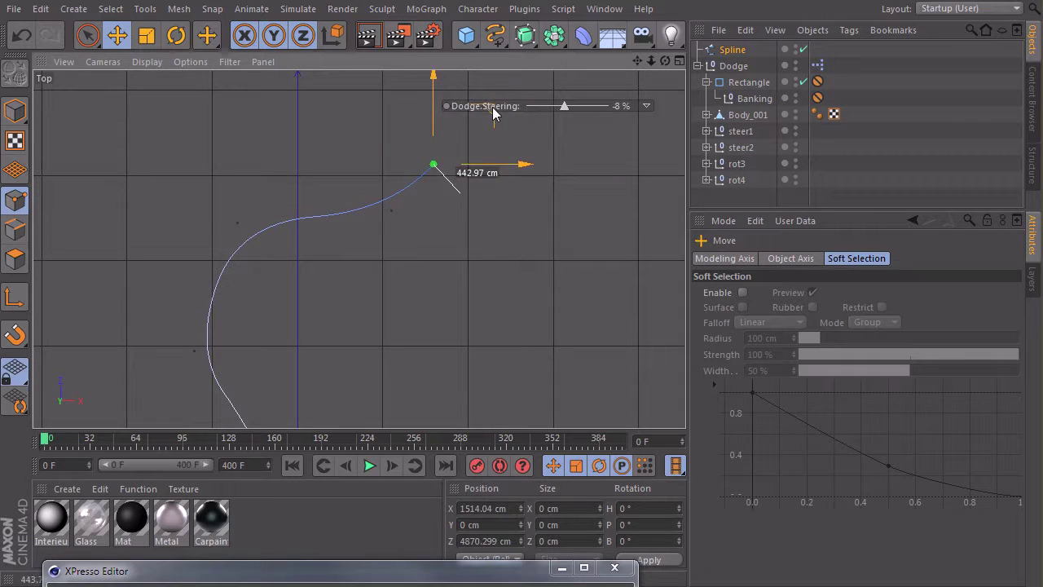
pyautogui.click(390, 210)
pyautogui.moveTo(442, 156); pyautogui.dragTo(441, 160)
# Move the B-Spline's leftmost bend point to about X -1181, Z 2932 cm.
pyautogui.keyDown('alt'); pyautogui.moveTo(198, 352); pyautogui.dragTo(292, 178, button='middle'); pyautogui.keyUp('alt')
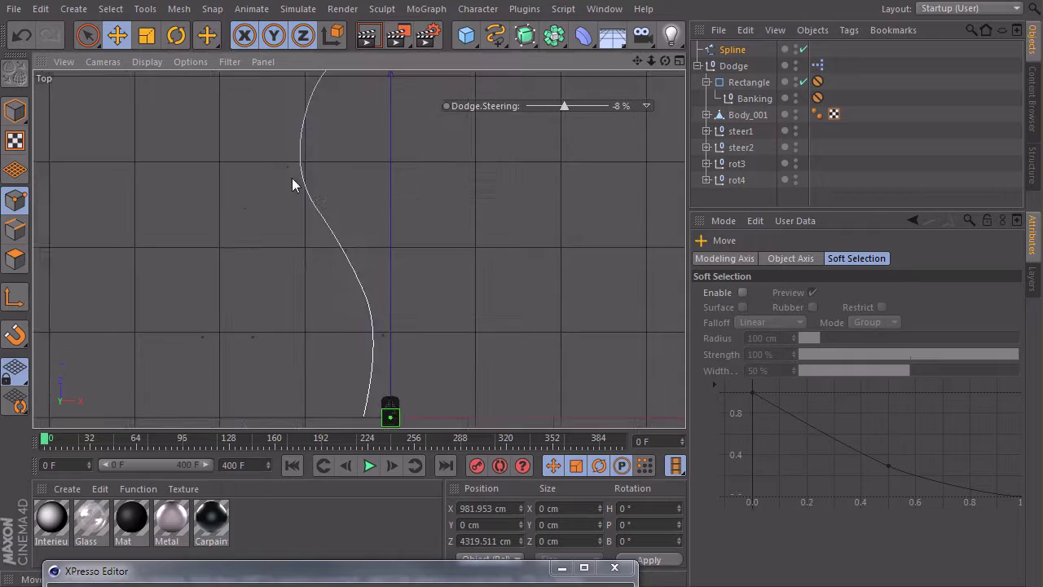
pyautogui.keyDown('alt'); pyautogui.moveTo(283, 254); pyautogui.dragTo(272, 275, button='middle'); pyautogui.keyUp('alt')
pyautogui.click(278, 203)
pyautogui.moveTo(335, 151); pyautogui.dragTo(333, 140)
pyautogui.keyDown('alt'); pyautogui.moveTo(419, 311); pyautogui.dragTo(381, 235, button='middle'); pyautogui.keyUp('alt')
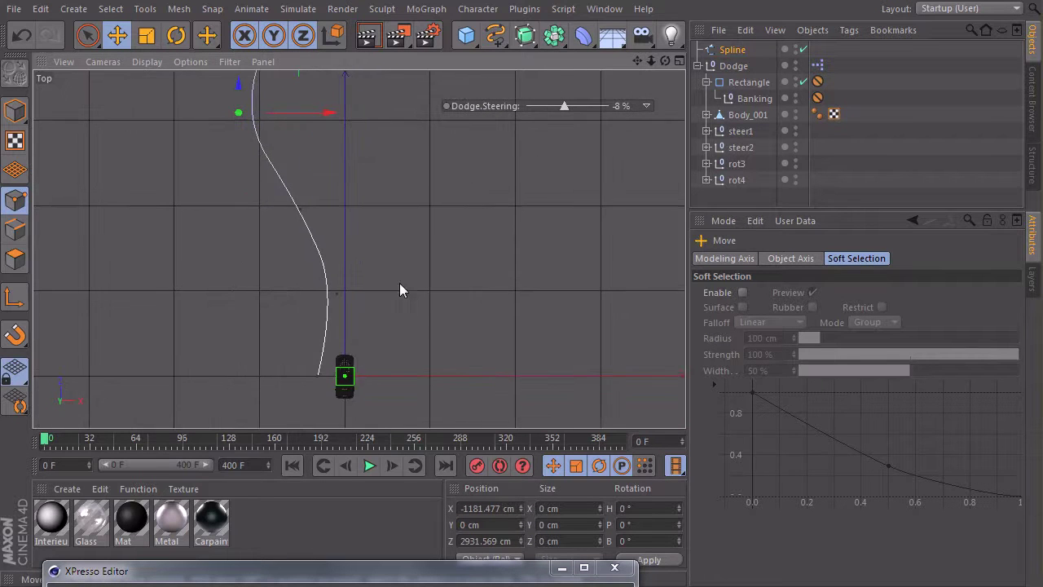
# Add an Align to Spline tag to the Dodge null with the drawn Spline as Spline Path and Tangential enabled.
pyautogui.keyDown('alt'); pyautogui.moveTo(452, 94); pyautogui.dragTo(448, 185, button='middle'); pyautogui.keyUp('alt')
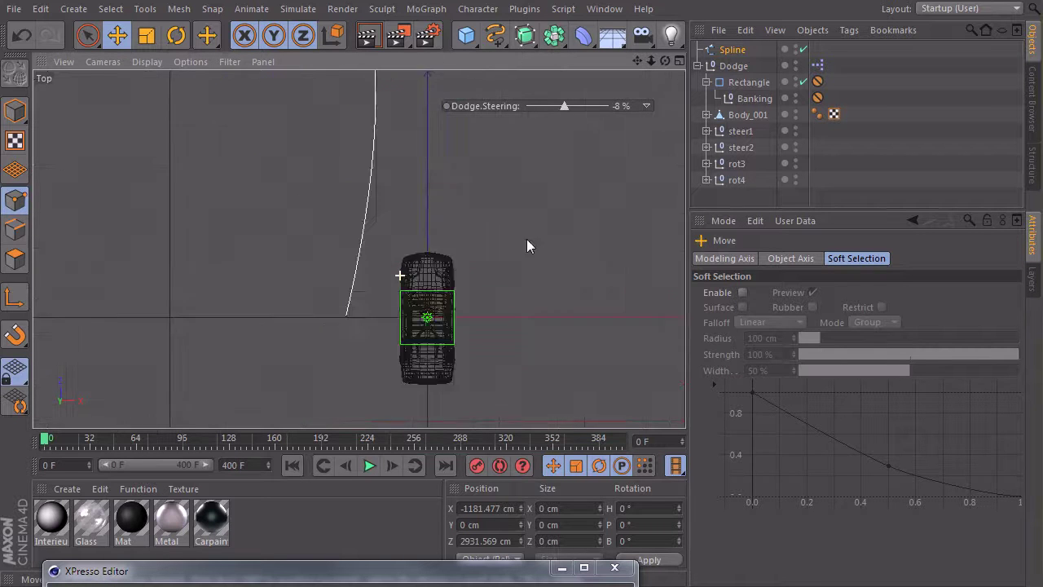
pyautogui.click(736, 65)
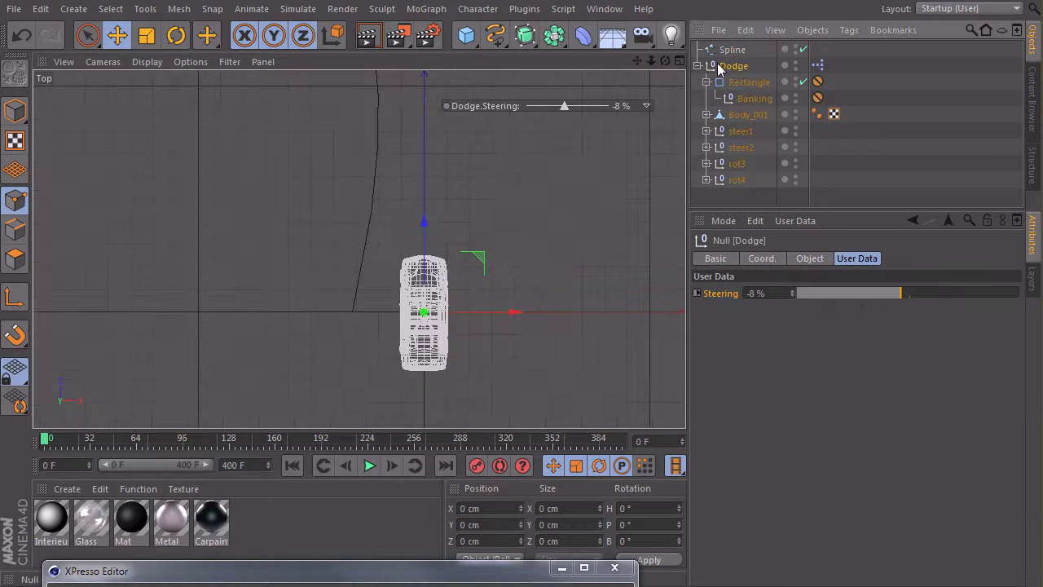
pyautogui.rightClick(736, 65)
pyautogui.moveTo(825, 70)
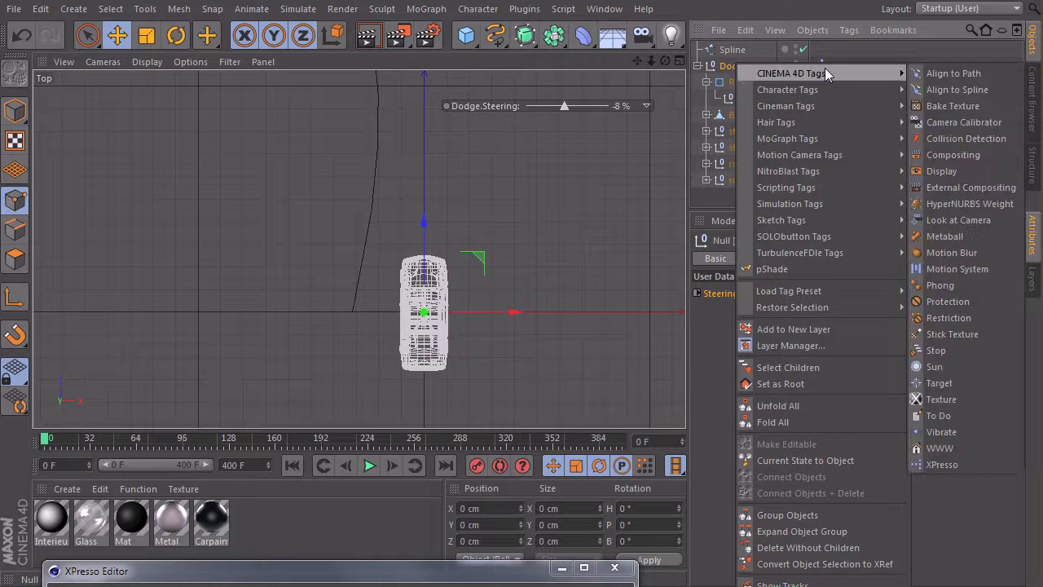
pyautogui.click(953, 89)
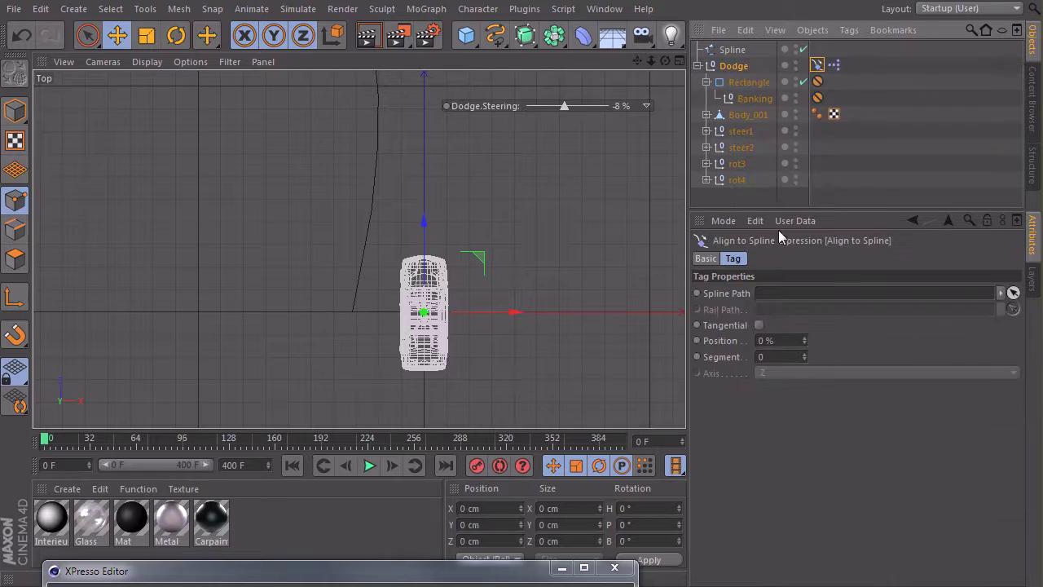
pyautogui.moveTo(731, 49); pyautogui.dragTo(780, 294)
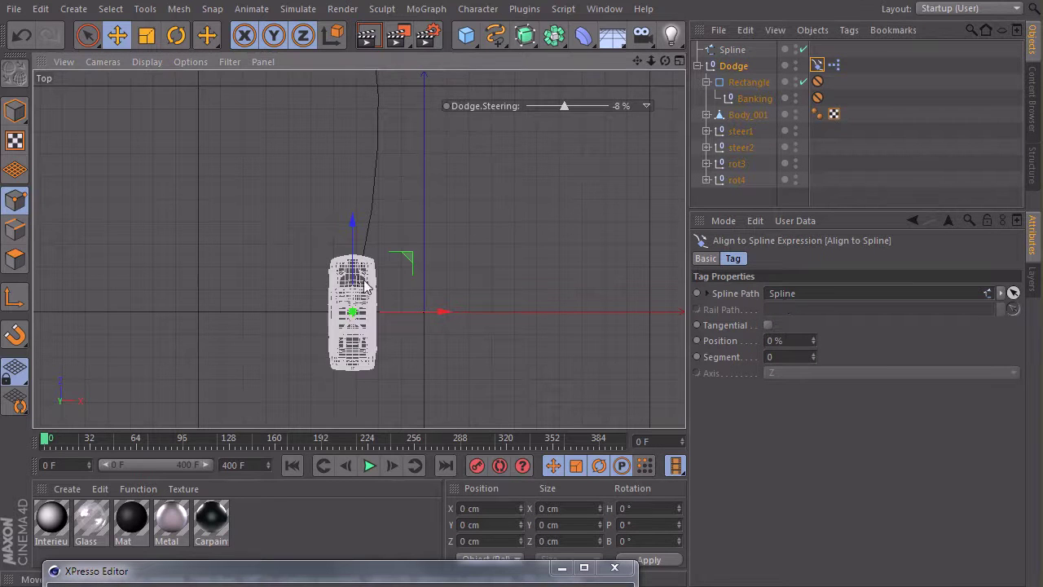
pyautogui.keyDown('alt'); pyautogui.moveTo(401, 311); pyautogui.dragTo(368, 308, button='middle'); pyautogui.keyUp('alt')
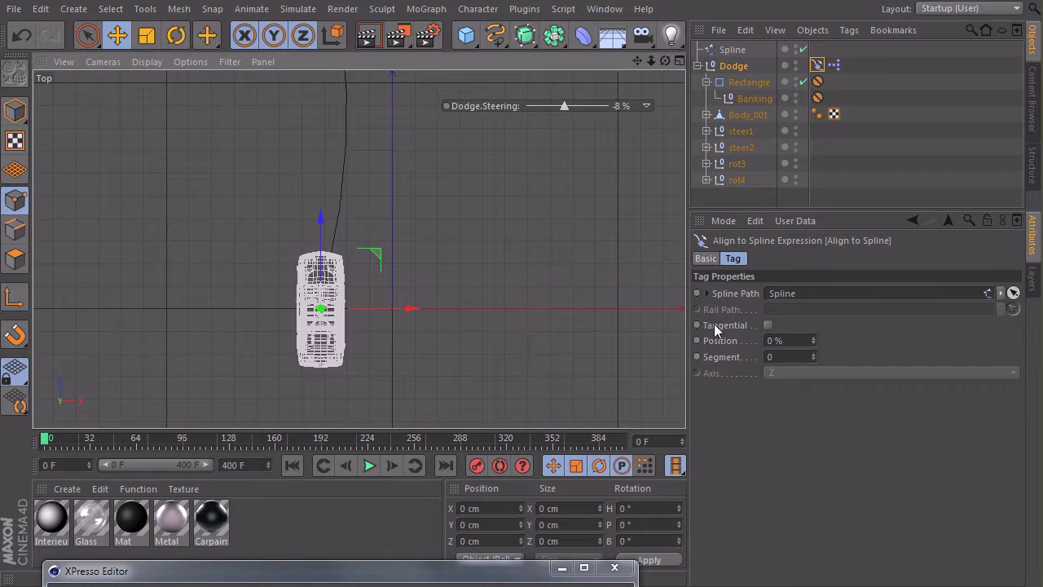
pyautogui.click(768, 324)
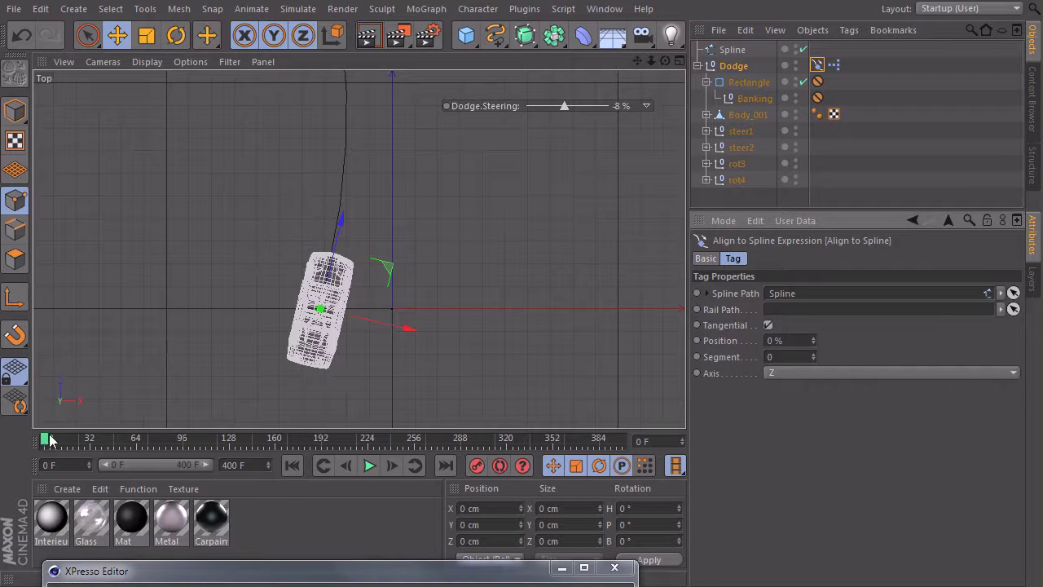
# Keyframe the Align to Spline tag's Position at 0 % on frame 0 and 100 % on frame 280.
pyautogui.click(697, 341)
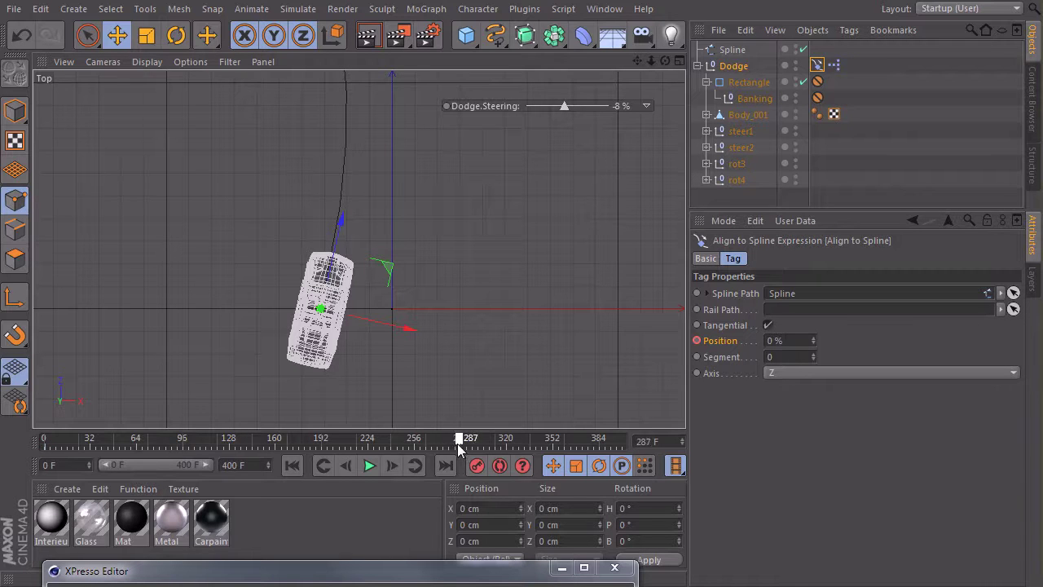
pyautogui.moveTo(457, 443); pyautogui.dragTo(453, 443)
pyautogui.moveTo(812, 341); pyautogui.dragTo(835, 245)
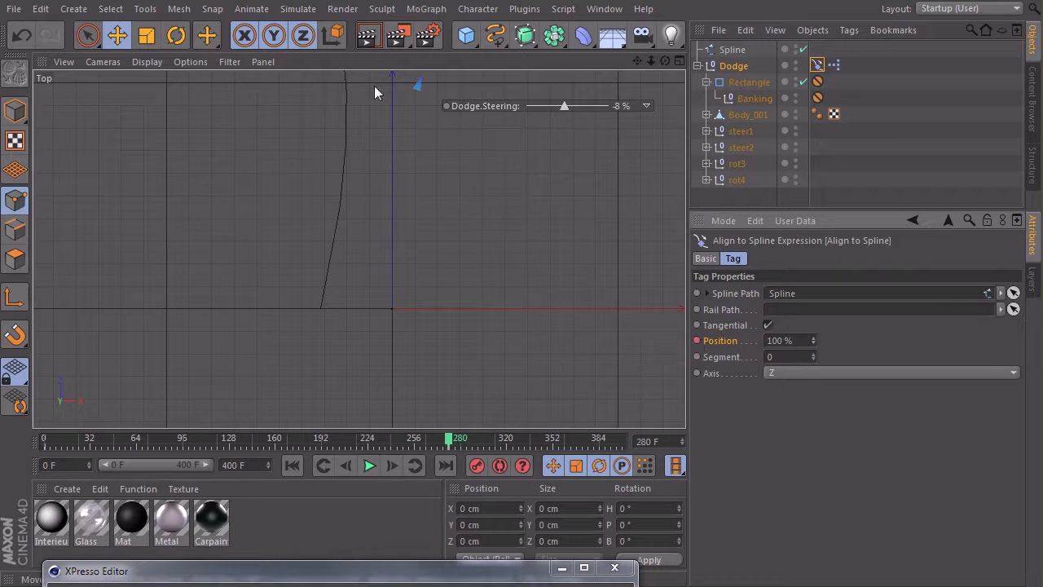
# Return to frame 0 in the perspective view and play the animation with nothing selected to watch the car follow the spline.
pyautogui.press('F1')
pyautogui.keyDown('alt'); pyautogui.moveTo(445, 274); pyautogui.dragTo(351, 264); pyautogui.keyUp('alt')
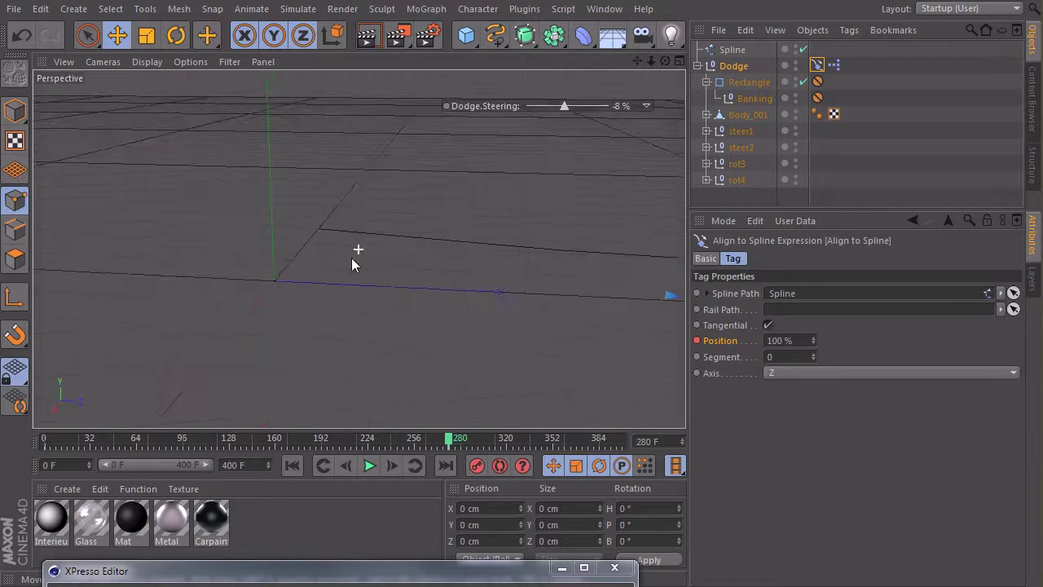
pyautogui.keyDown('alt'); pyautogui.moveTo(559, 289); pyautogui.dragTo(244, 293); pyautogui.keyUp('alt')
pyautogui.click(293, 465)
pyautogui.keyDown('alt'); pyautogui.moveTo(388, 238); pyautogui.dragTo(240, 235, button='middle'); pyautogui.keyUp('alt')
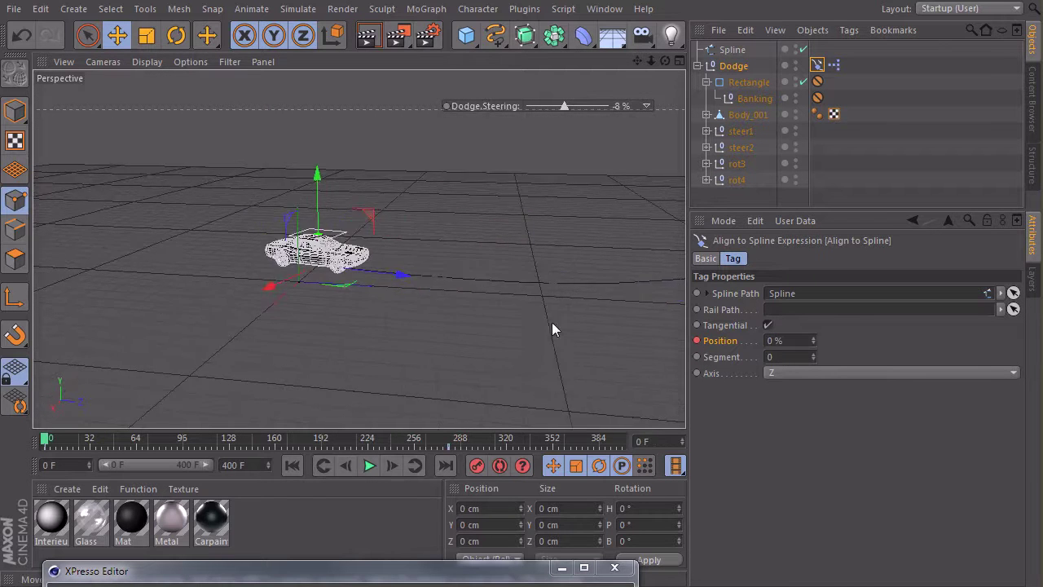
pyautogui.keyDown('alt'); pyautogui.moveTo(551, 329); pyautogui.dragTo(246, 253); pyautogui.keyUp('alt')
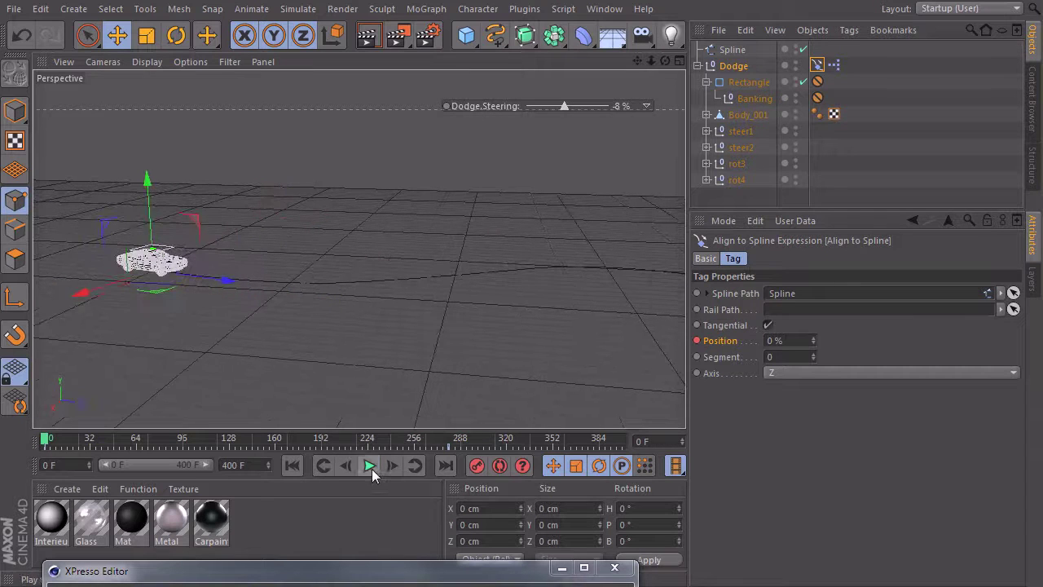
pyautogui.click(733, 194)
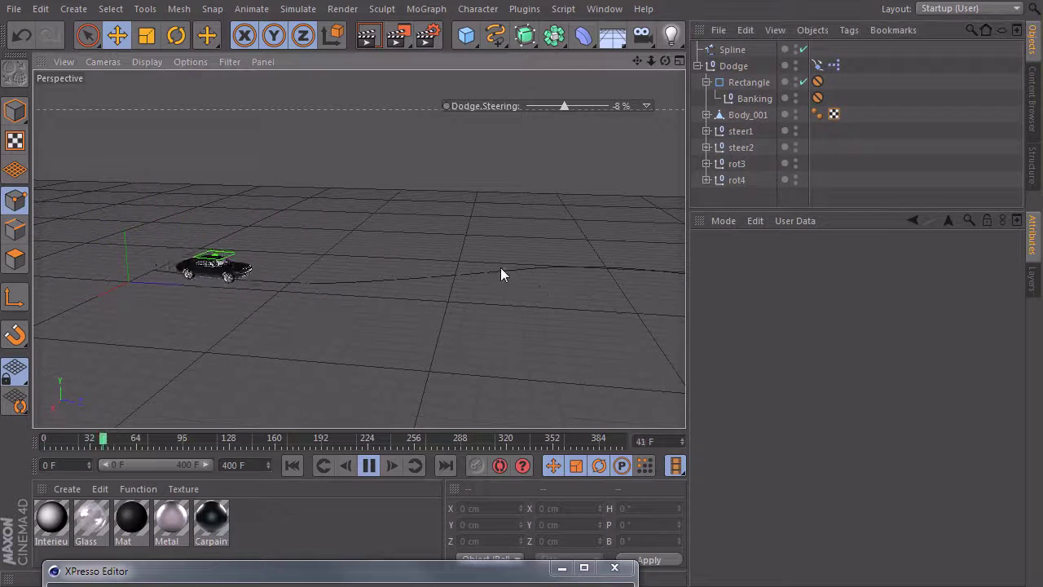
# Move the Align to Spline tag's 100 % Position key to frame 182, play the drive from the start, and return to frame 0.
pyautogui.moveTo(500, 267)
pyautogui.keyDown('alt'); pyautogui.mouseDown()
pyautogui.moveTo(15, 244)
pyautogui.moveTo(263, 235)
pyautogui.mouseUp(); pyautogui.keyUp('alt')
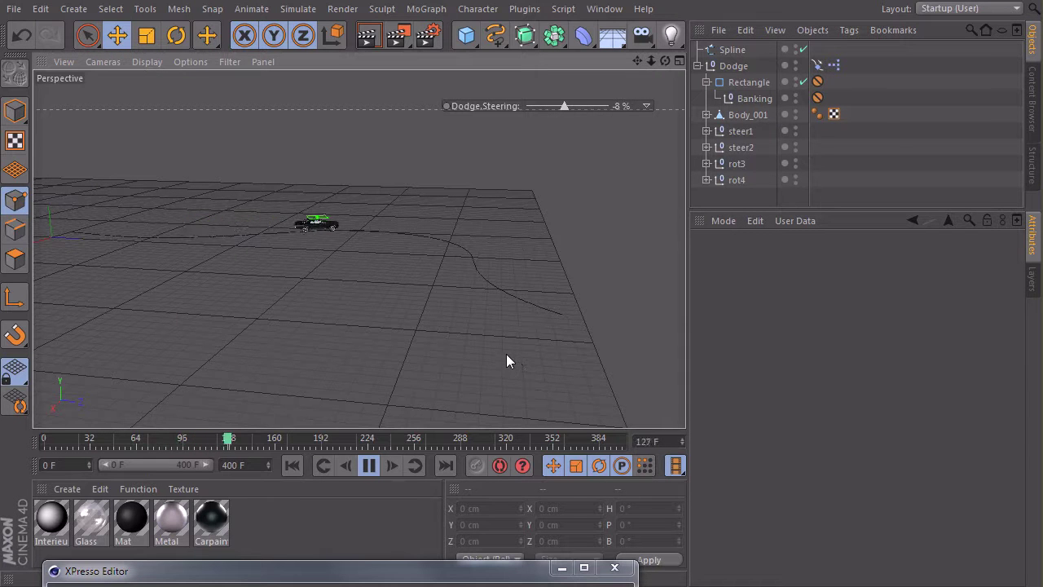
pyautogui.click(369, 465)
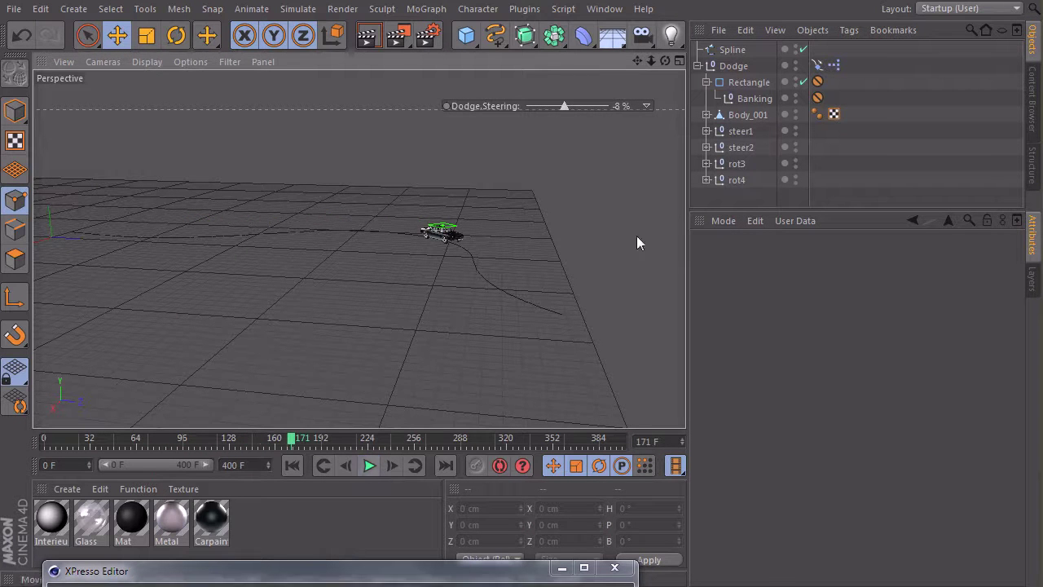
pyautogui.click(817, 65)
pyautogui.moveTo(448, 445); pyautogui.dragTo(306, 445)
pyautogui.click(292, 464)
pyautogui.click(367, 464)
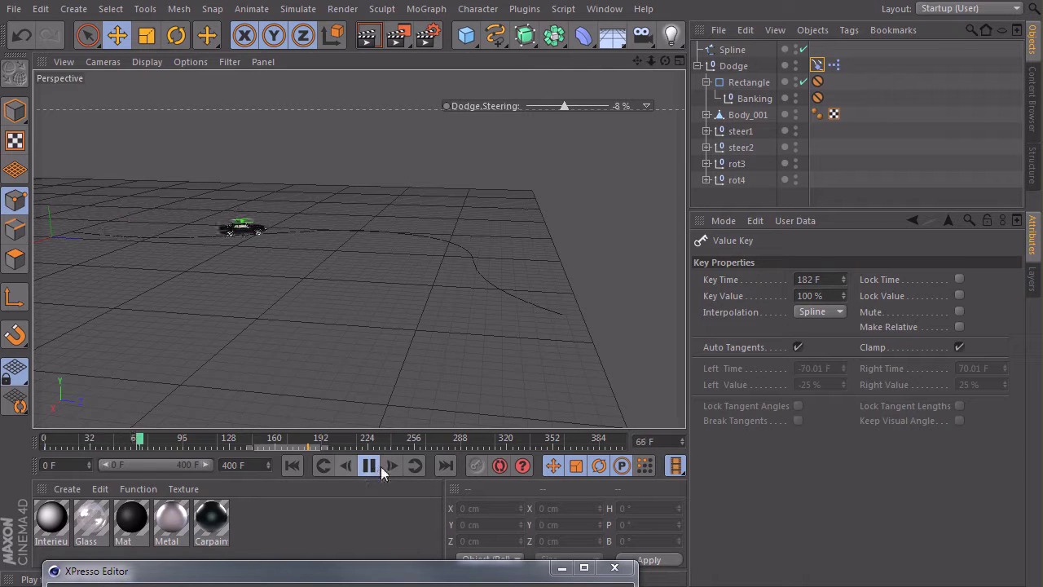
pyautogui.click(376, 466)
pyautogui.click(291, 464)
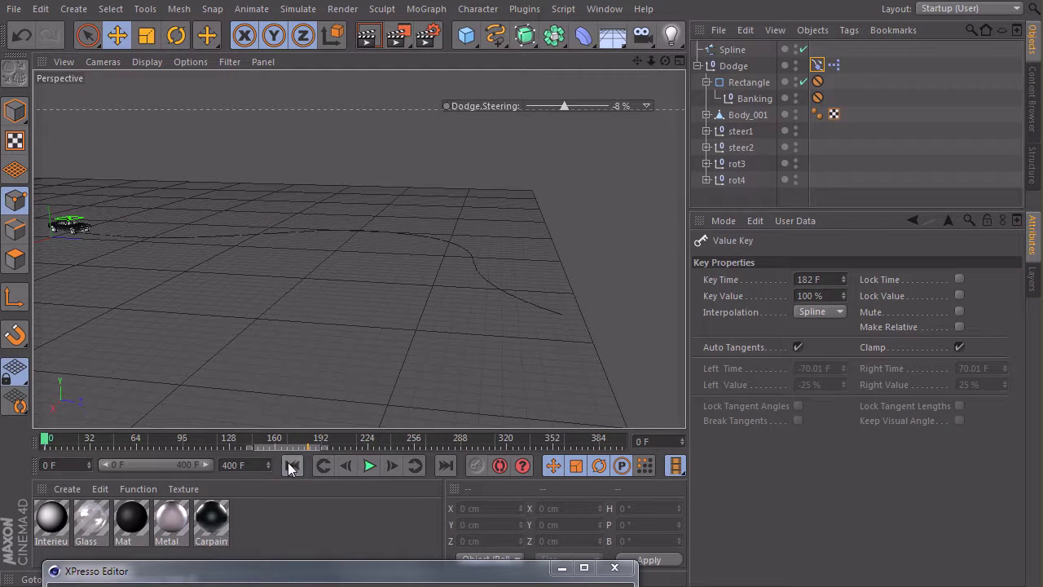
# Frame the car in a front three-quarter close-up, add a Camera inside the Dodge null, and look through it.
pyautogui.keyDown('alt'); pyautogui.moveTo(204, 234); pyautogui.dragTo(395, 310, button='middle'); pyautogui.keyUp('alt')
pyautogui.keyDown('alt'); pyautogui.moveTo(303, 321); pyautogui.dragTo(659, 291, button='right'); pyautogui.keyUp('alt')
pyautogui.keyDown('alt'); pyautogui.moveTo(393, 321); pyautogui.dragTo(325, 215, button='middle'); pyautogui.keyUp('alt')
pyautogui.keyDown('alt'); pyautogui.moveTo(354, 223); pyautogui.dragTo(361, 251); pyautogui.keyUp('alt')
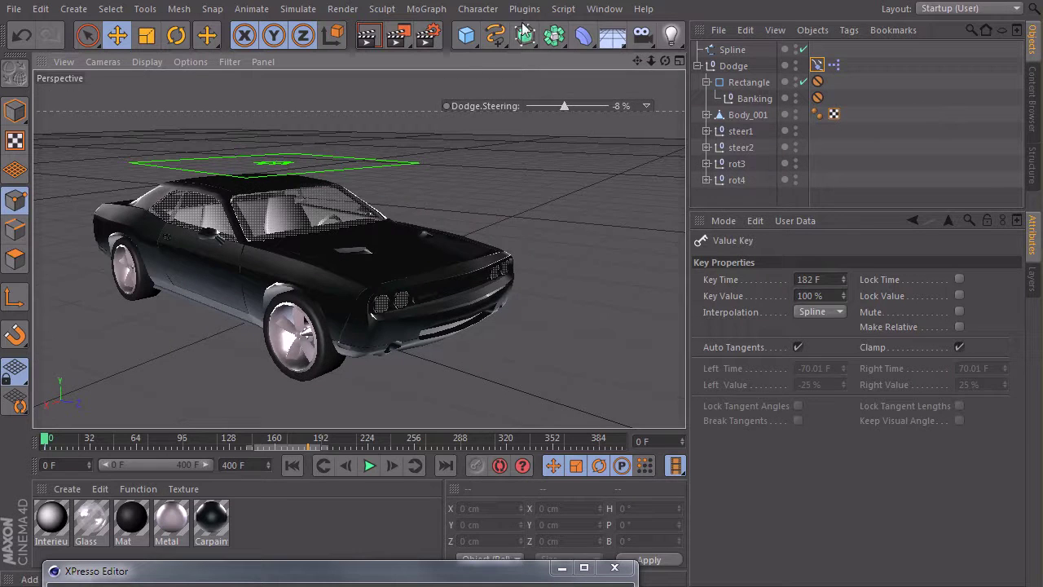
pyautogui.click(643, 37)
pyautogui.click(711, 51)
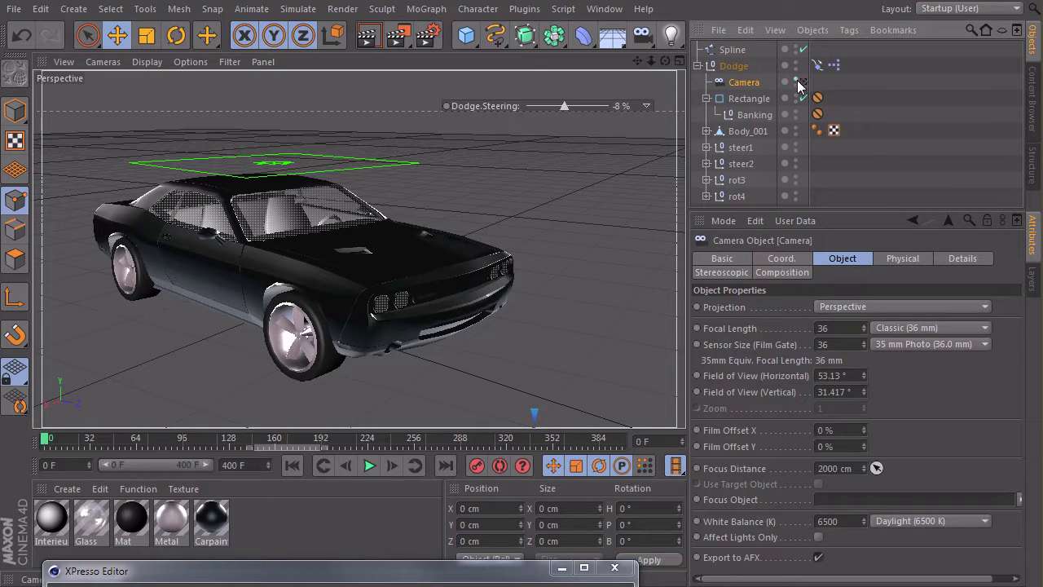
pyautogui.click(803, 83)
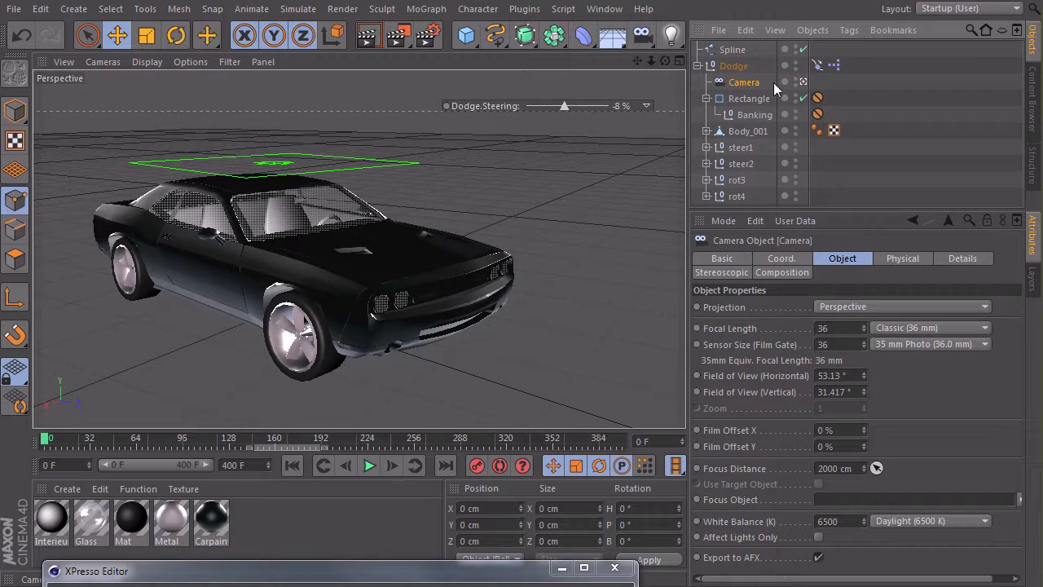
# Play the animation through the new Camera to check that it travels with the car, and return to frame 0.
pyautogui.click(369, 466)
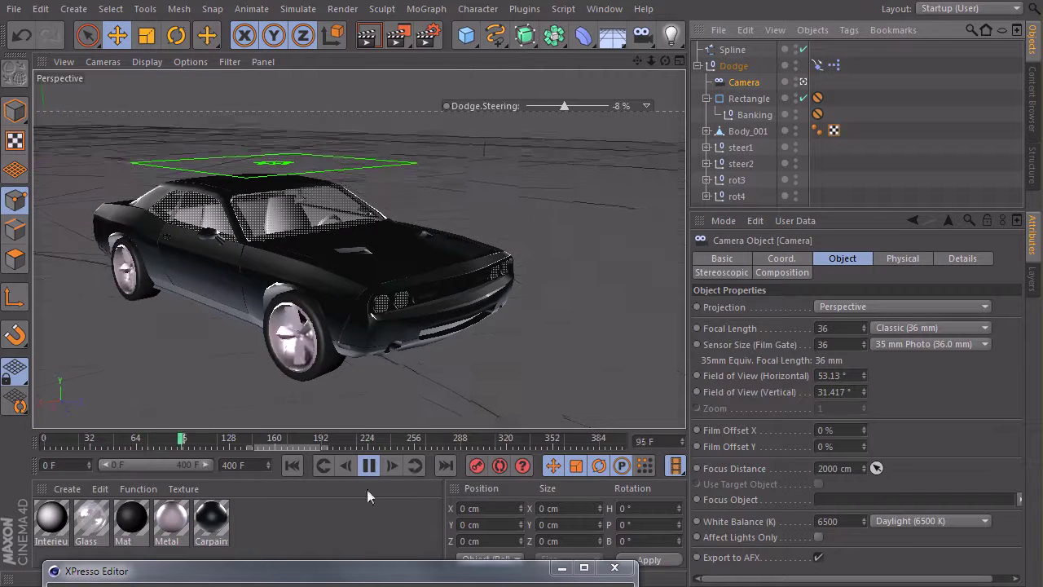
pyautogui.click(368, 466)
pyautogui.click(293, 469)
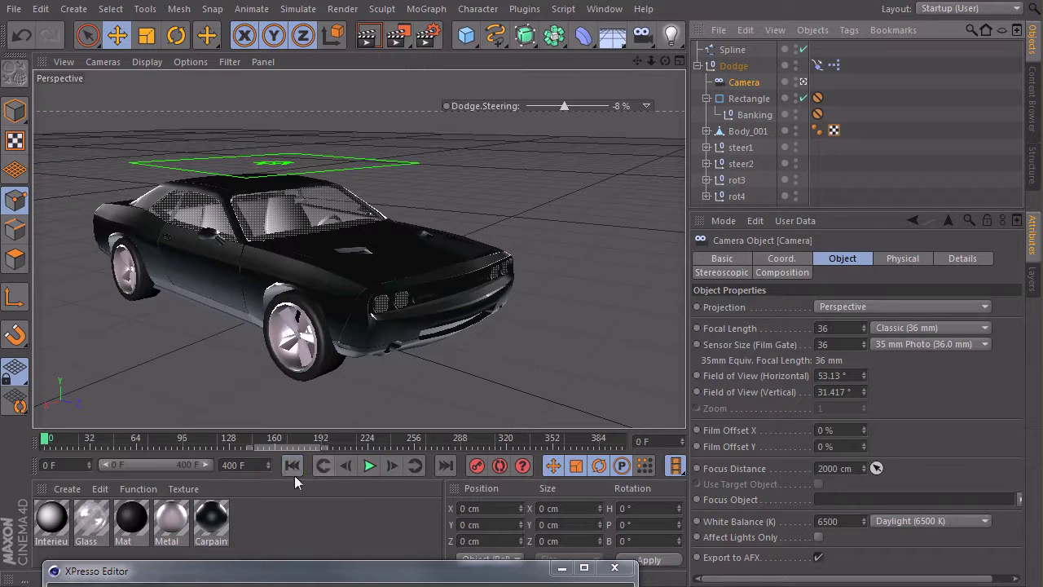
# Select the Banking null inside Rectangle, preview the drive once, and enable Autokeying at frame 0.
pyautogui.click(834, 82)
pyautogui.click(719, 50)
pyautogui.click(754, 115)
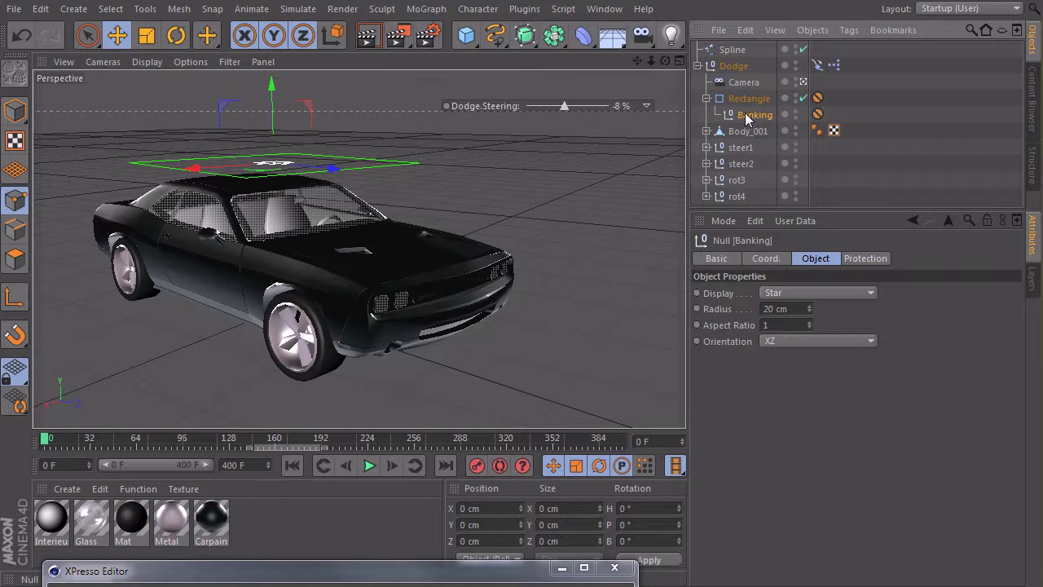
pyautogui.click(368, 466)
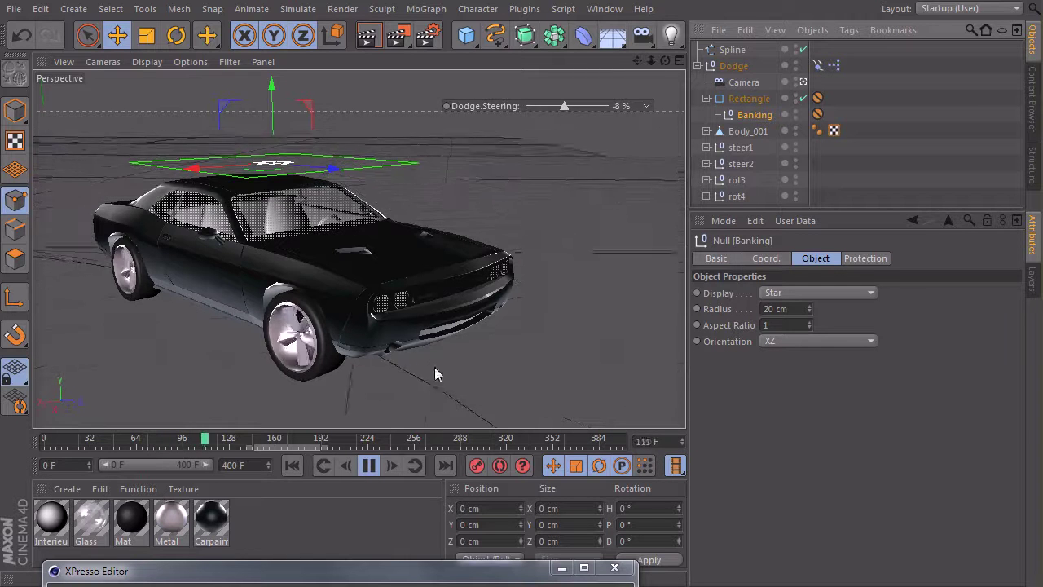
pyautogui.click(369, 467)
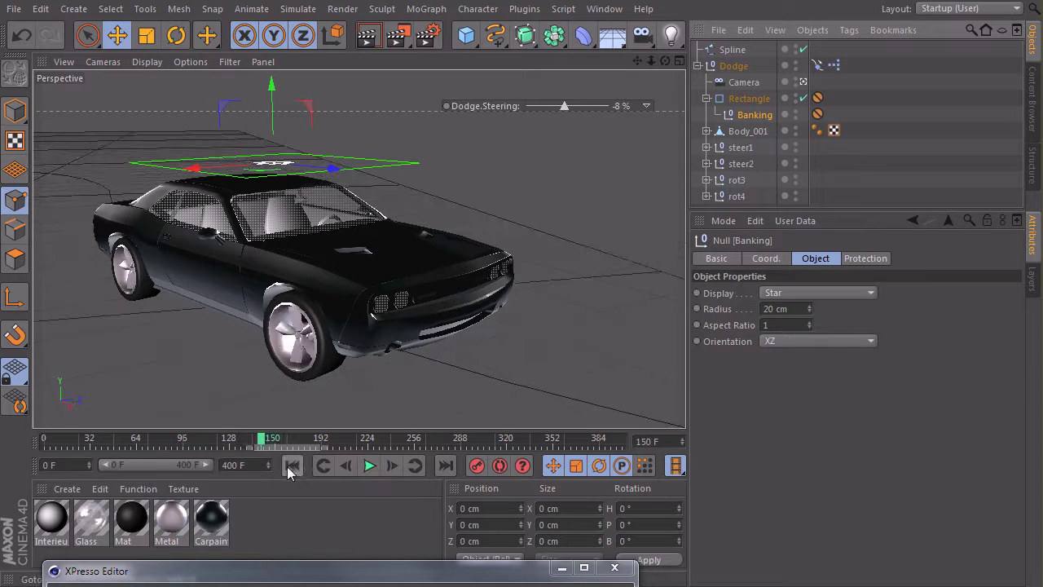
pyautogui.click(290, 466)
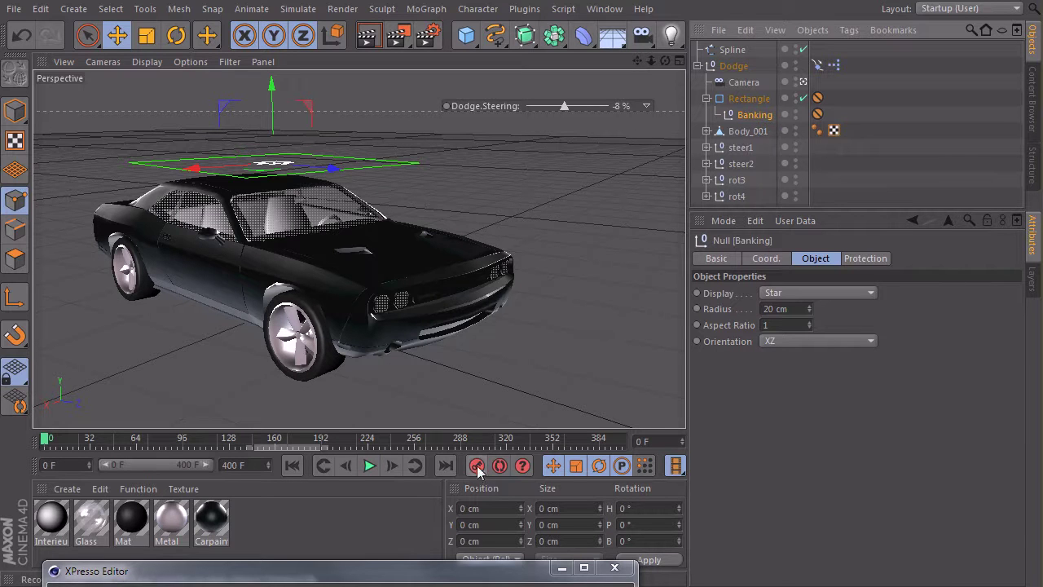
pyautogui.click(502, 466)
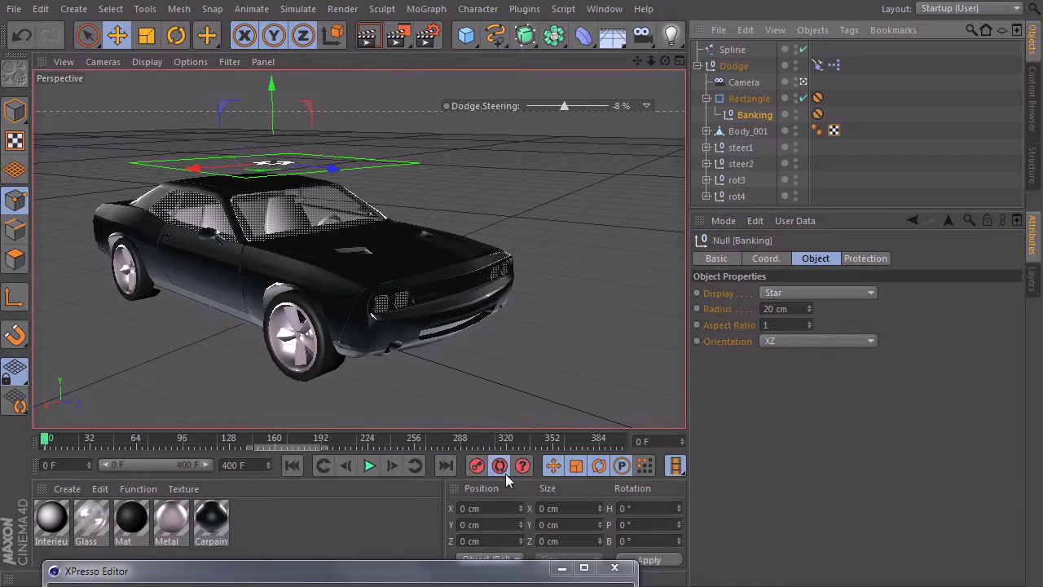
# Auto-key the Banking null moved rearward along Z at frame 35, and replay from frame 0 to check the acceleration tilt.
pyautogui.click(370, 466)
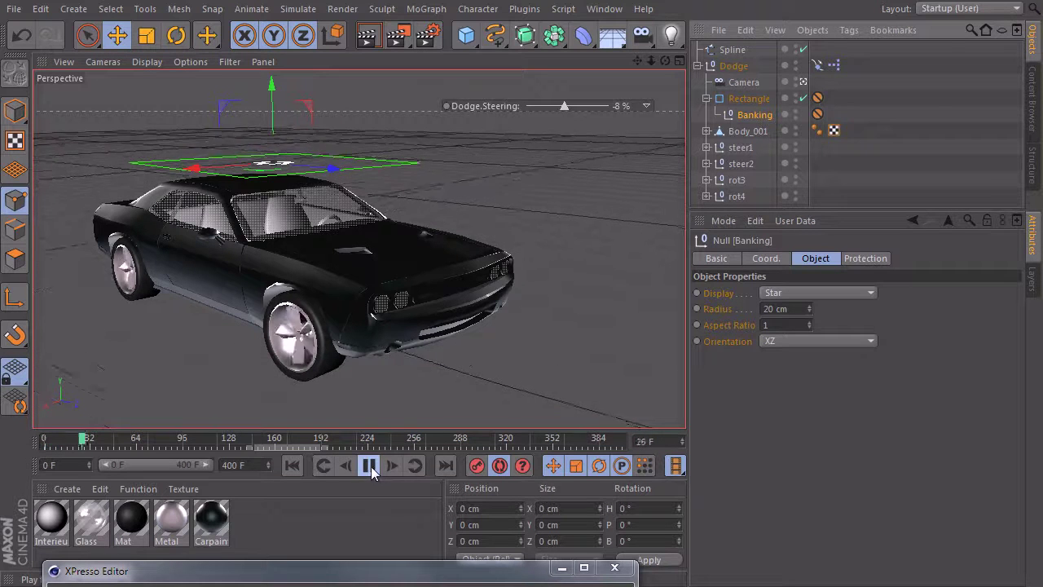
pyautogui.click(370, 466)
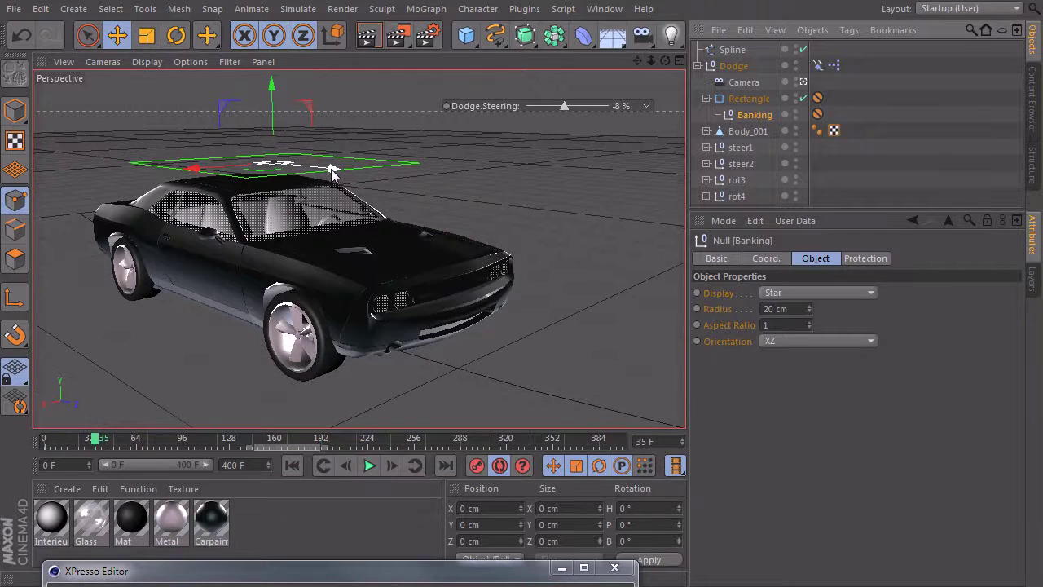
pyautogui.moveTo(332, 171); pyautogui.dragTo(291, 166)
pyautogui.click(292, 466)
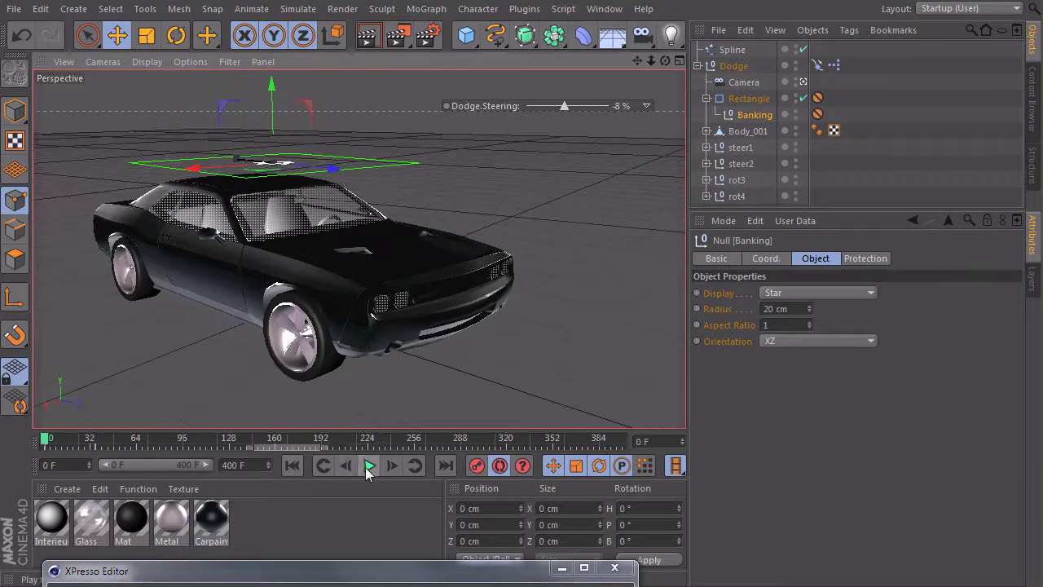
pyautogui.click(367, 466)
pyautogui.click(368, 467)
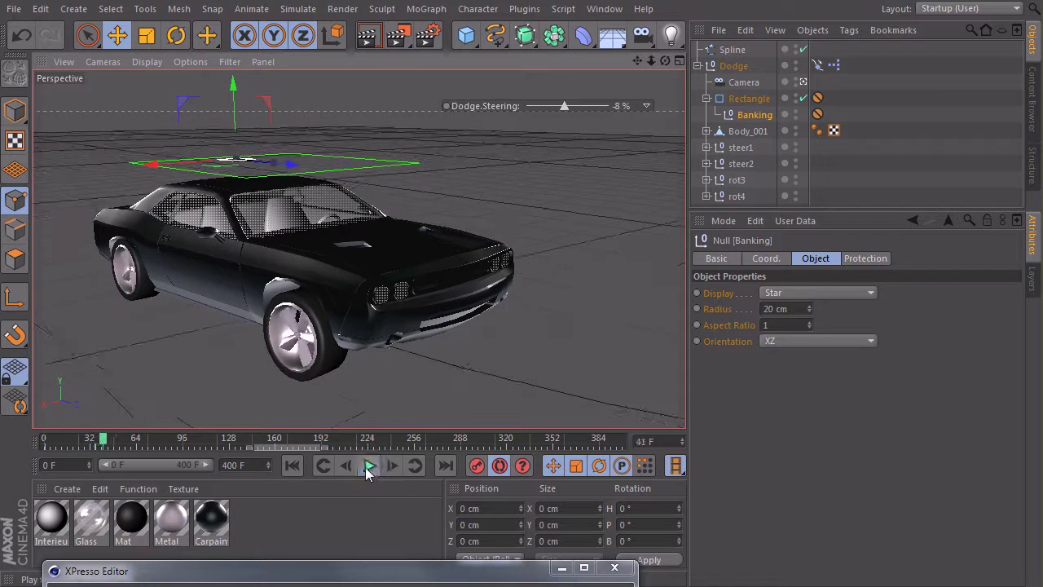
# Ease the Banking null slightly forward along Z at frame 51, and at frame 59 move it forward in Z and toward the car's right in X.
pyautogui.click(367, 467)
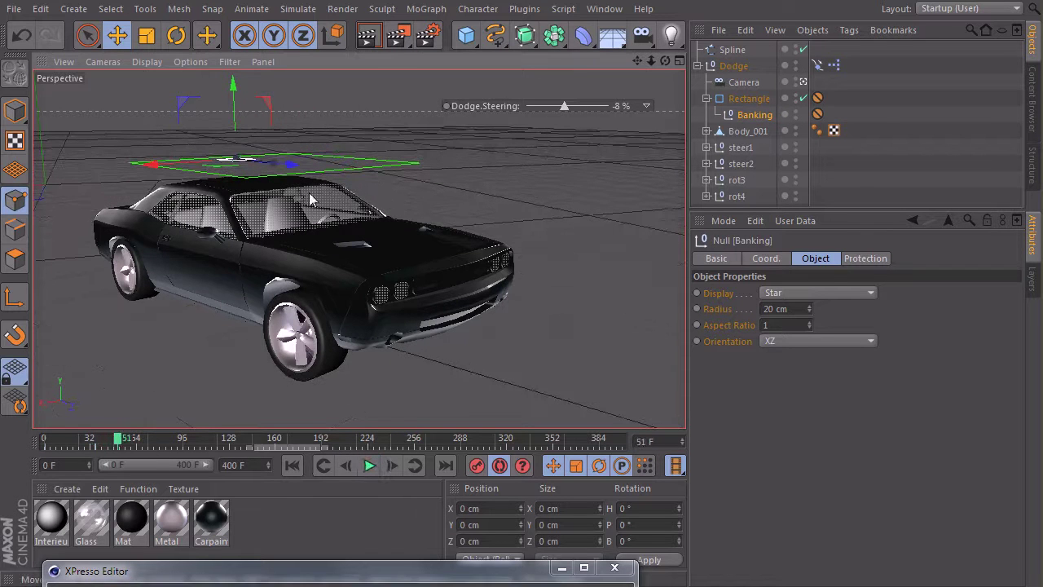
pyautogui.moveTo(295, 167); pyautogui.dragTo(297, 167)
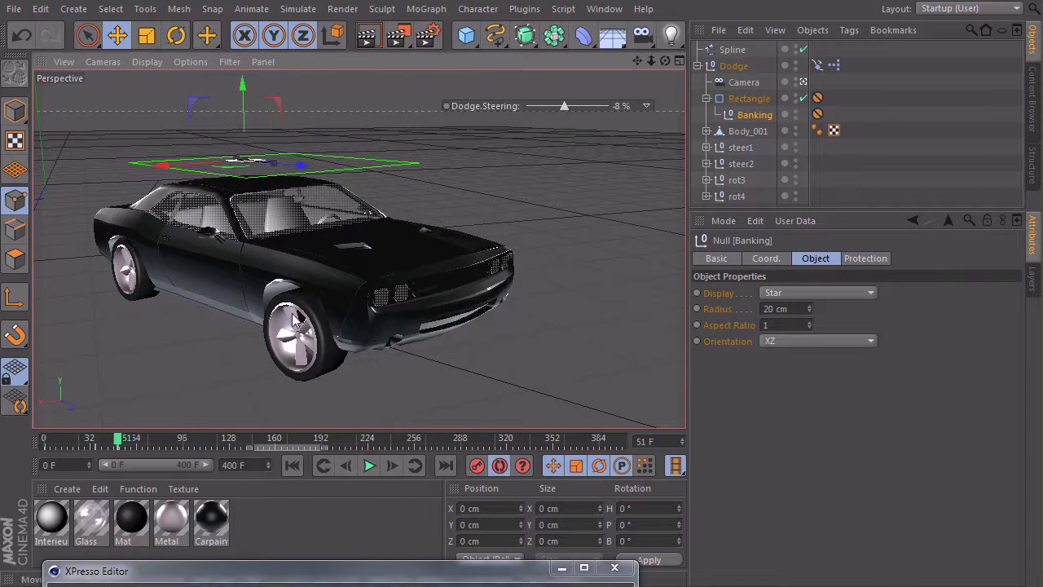
pyautogui.click(369, 466)
pyautogui.click(371, 468)
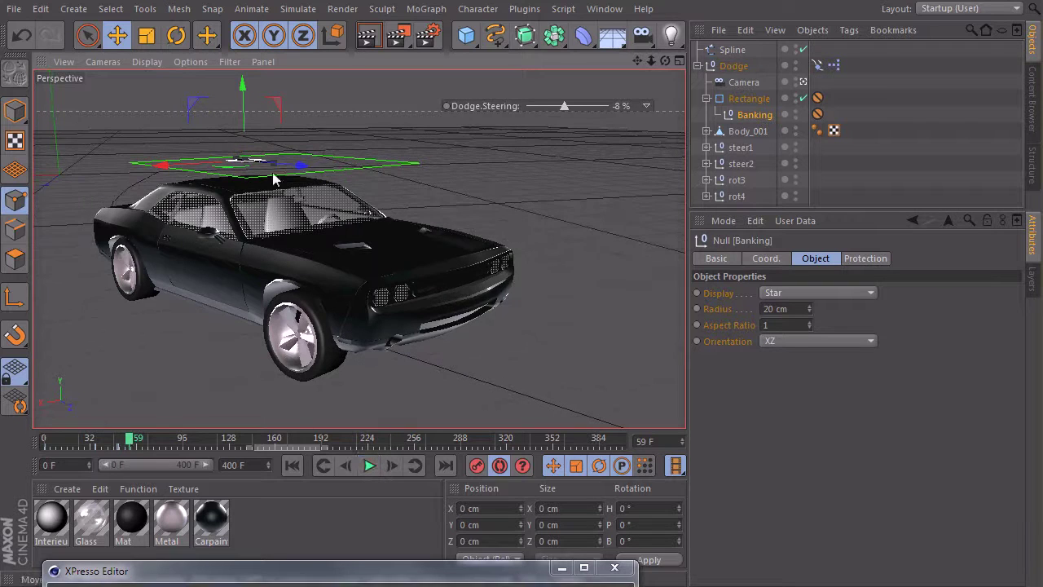
pyautogui.moveTo(299, 165); pyautogui.dragTo(342, 176)
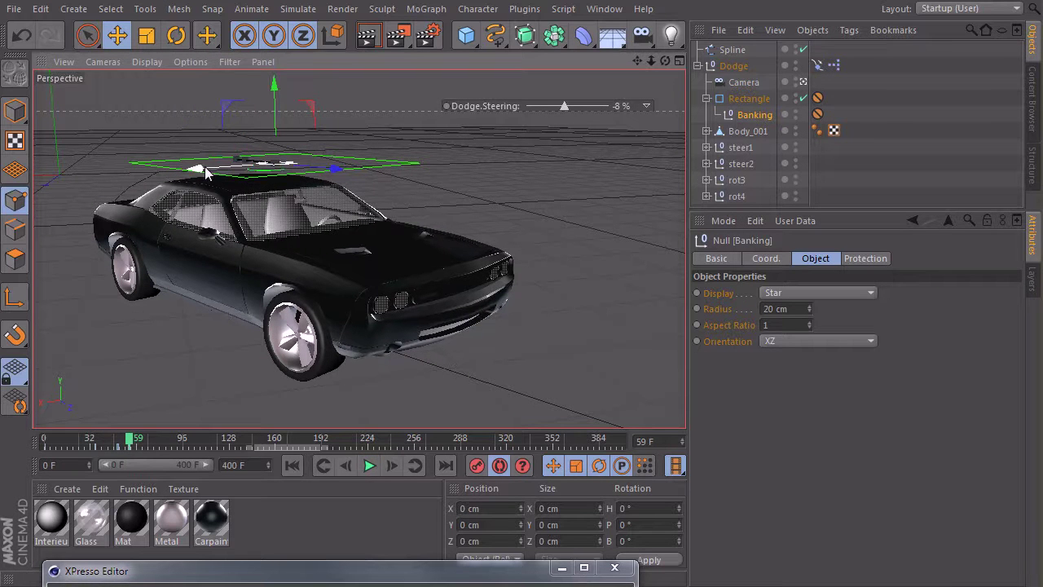
pyautogui.moveTo(205, 166); pyautogui.dragTo(181, 186)
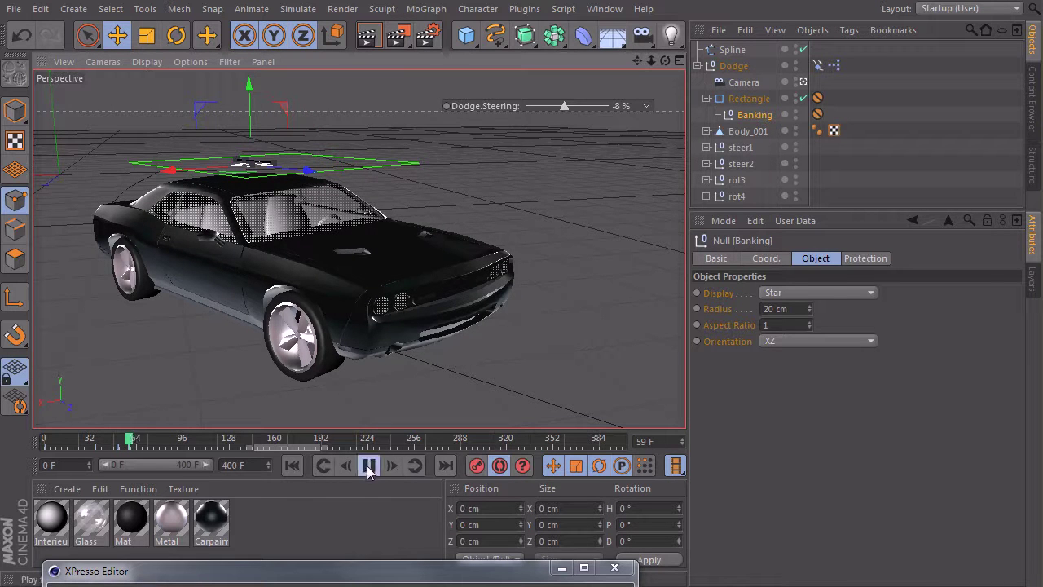
# Auto-key the Banking null about 36 cm farther toward the car's right at frame 69, and back toward its left at frame 80.
pyautogui.click(365, 467)
pyautogui.moveTo(303, 179); pyautogui.dragTo(138, 184)
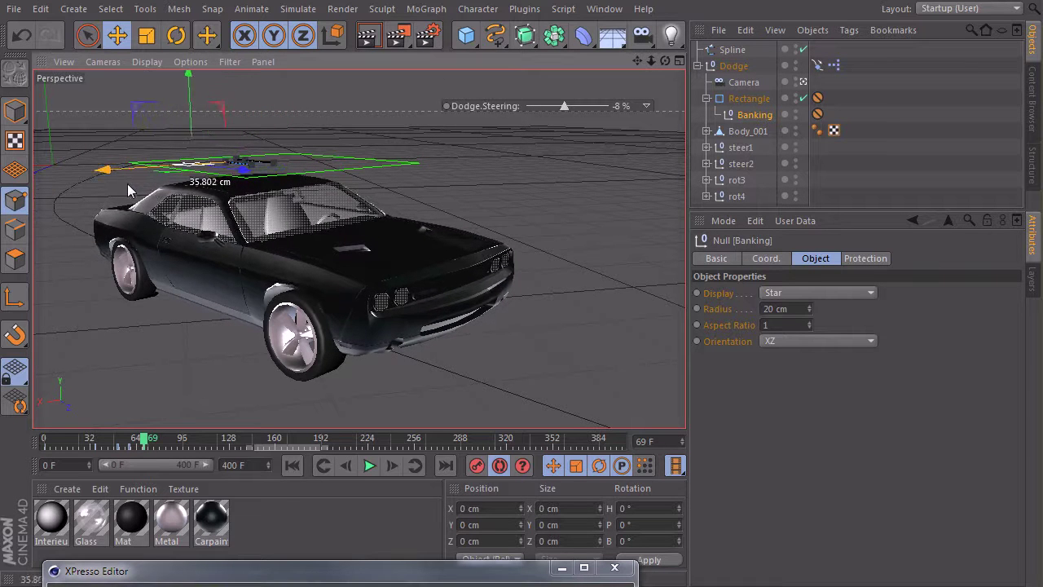
pyautogui.click(368, 465)
pyautogui.click(369, 466)
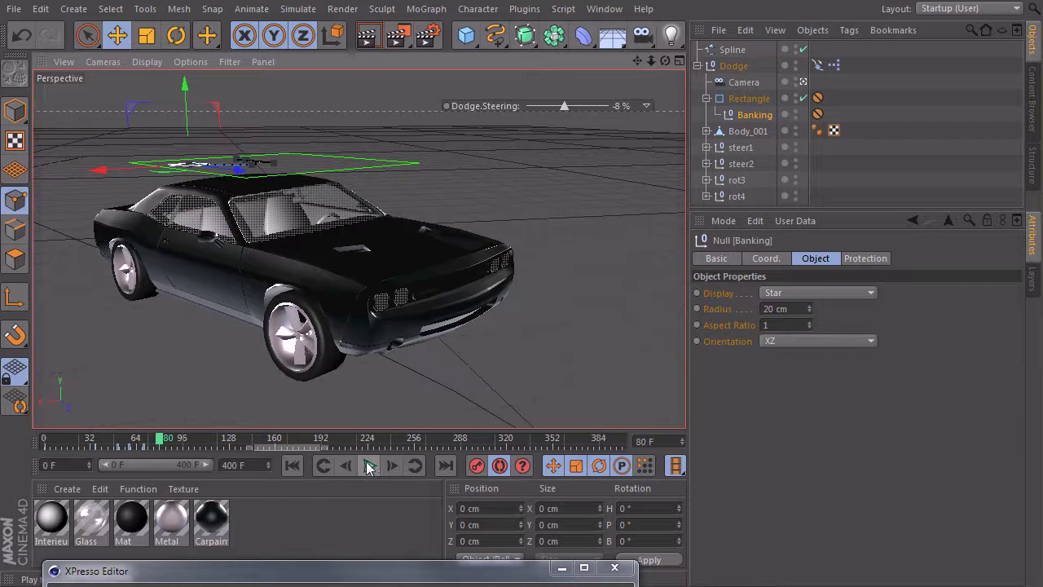
pyautogui.moveTo(113, 167); pyautogui.dragTo(228, 166)
# Nudge the Banking null forward along Z at frame 87, and at frame 110 move it about 20 cm forward with a small X adjustment.
pyautogui.click(372, 469)
pyautogui.click(374, 468)
pyautogui.moveTo(364, 160)
pyautogui.mouseDown()
pyautogui.moveTo(348, 153)
pyautogui.moveTo(408, 163)
pyautogui.moveTo(383, 164)
pyautogui.mouseUp()
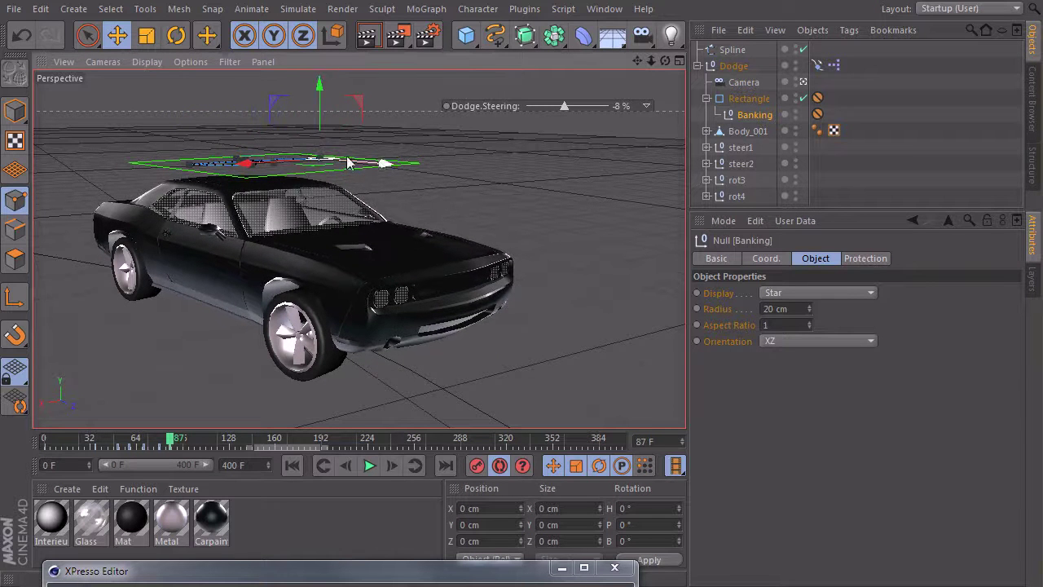
pyautogui.click(368, 466)
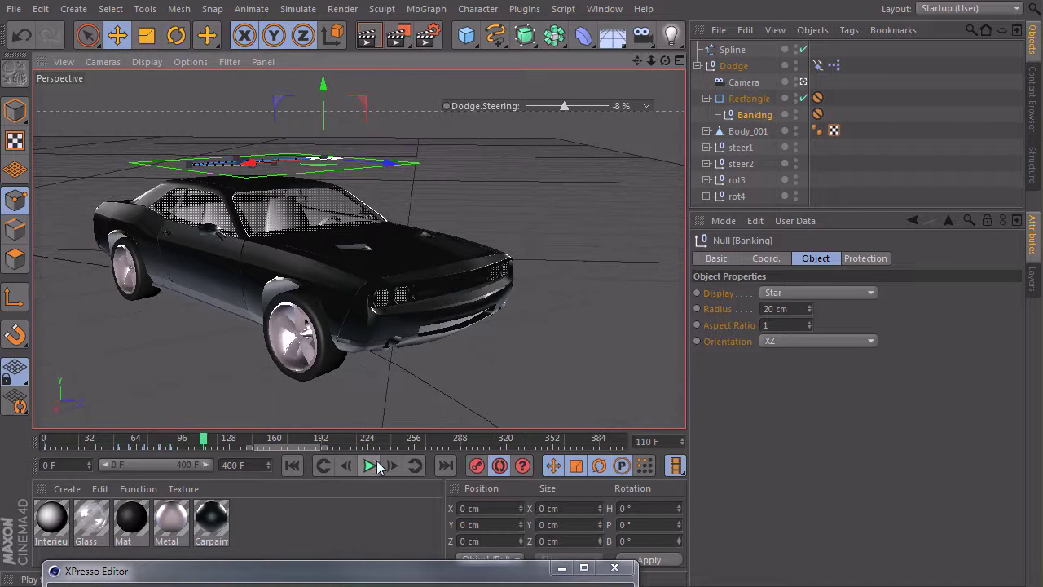
pyautogui.click(377, 469)
pyautogui.moveTo(383, 164); pyautogui.dragTo(395, 168)
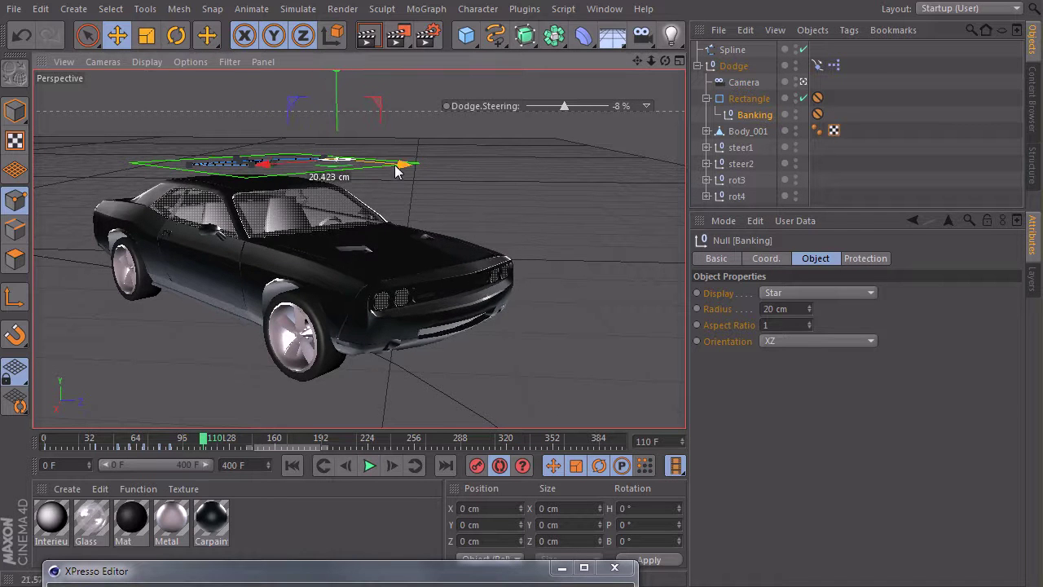
pyautogui.moveTo(261, 162)
pyautogui.mouseDown()
pyautogui.moveTo(298, 159)
pyautogui.moveTo(269, 162)
pyautogui.mouseUp()
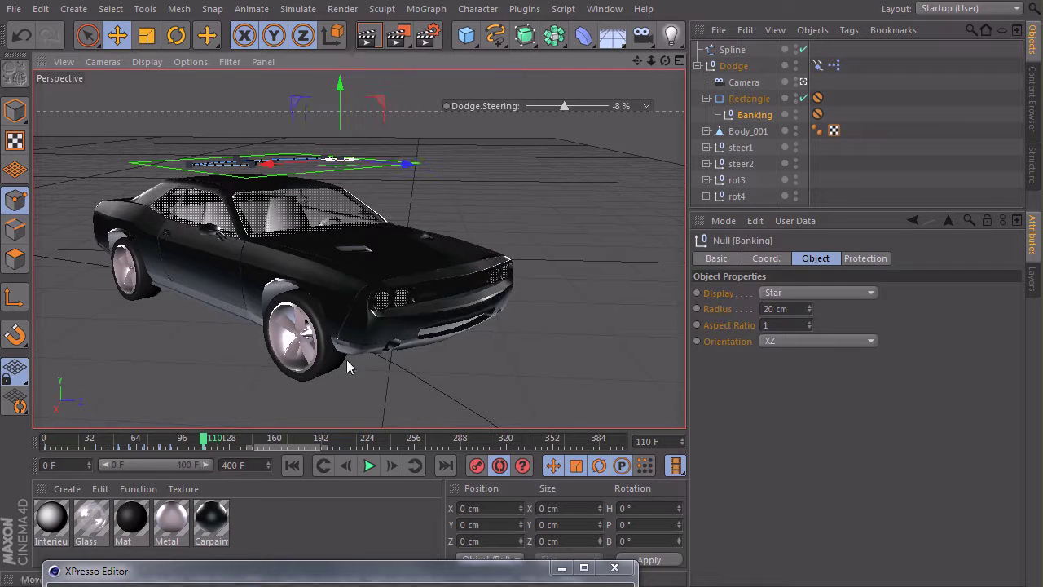
# Shift the Banking null farther toward the car's left partway through the turn, and back toward the right along X at frame 138.
pyautogui.click(371, 466)
pyautogui.moveTo(269, 162); pyautogui.dragTo(418, 165)
pyautogui.click(368, 468)
pyautogui.click(370, 465)
pyautogui.click(369, 466)
pyautogui.click(369, 466)
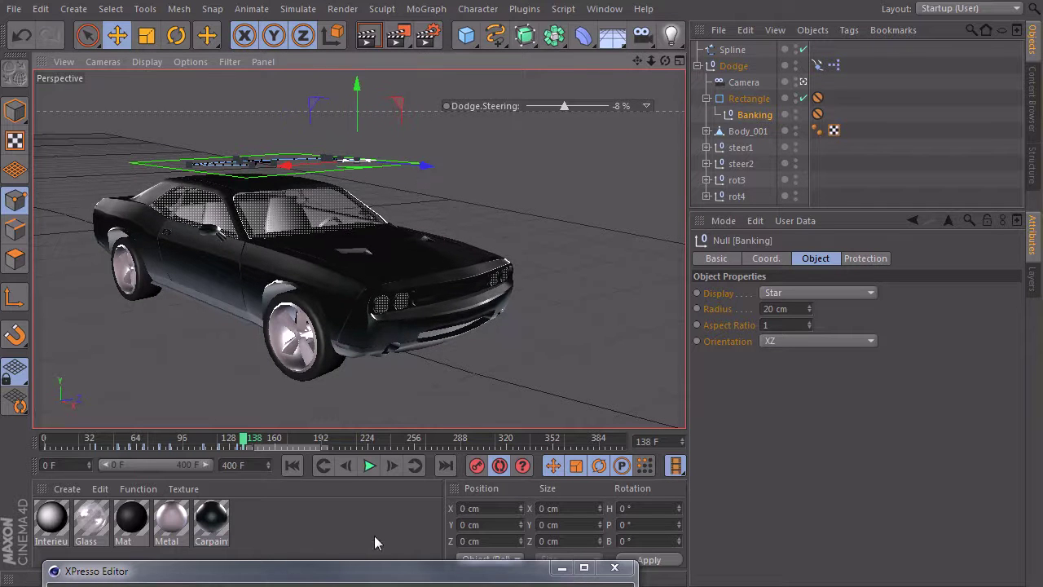
pyautogui.moveTo(293, 166); pyautogui.dragTo(278, 175)
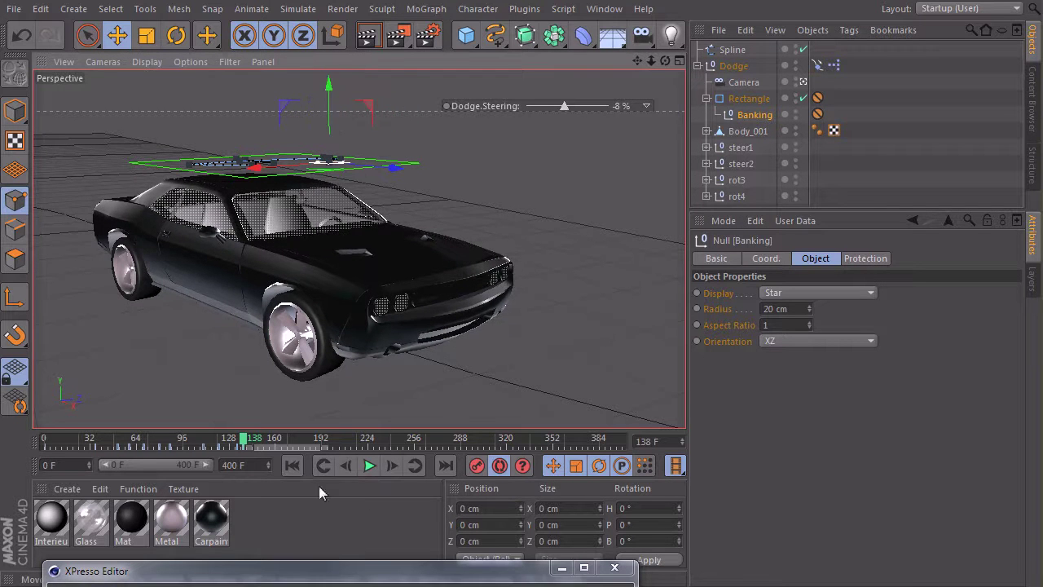
# Auto-key the Banking null farther toward the car's right along X from frame 154 for the second bend.
pyautogui.click(369, 465)
pyautogui.click(369, 465)
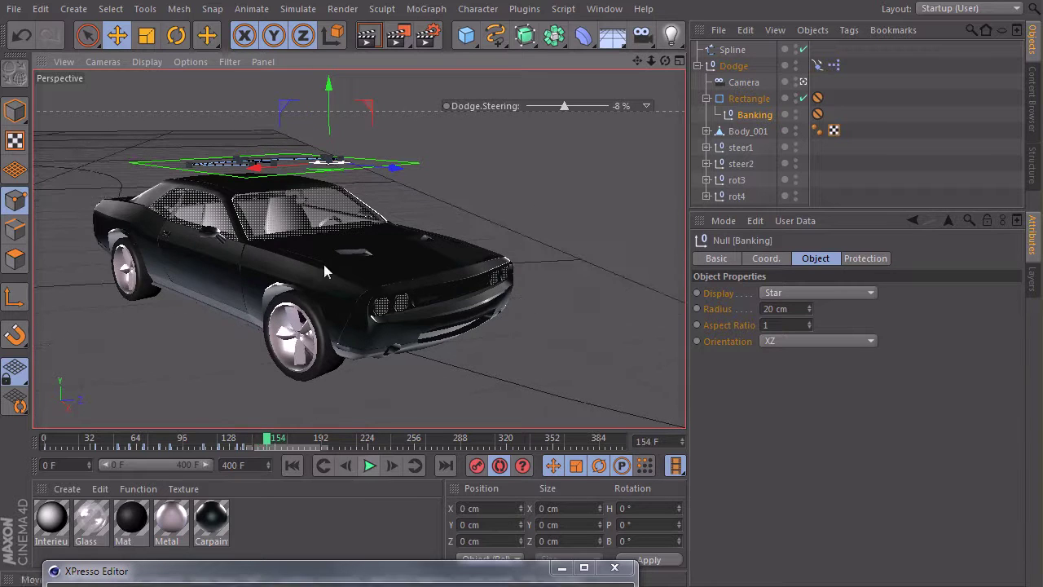
pyautogui.moveTo(264, 168); pyautogui.dragTo(230, 176)
pyautogui.click(370, 465)
pyautogui.click(370, 468)
pyautogui.click(368, 466)
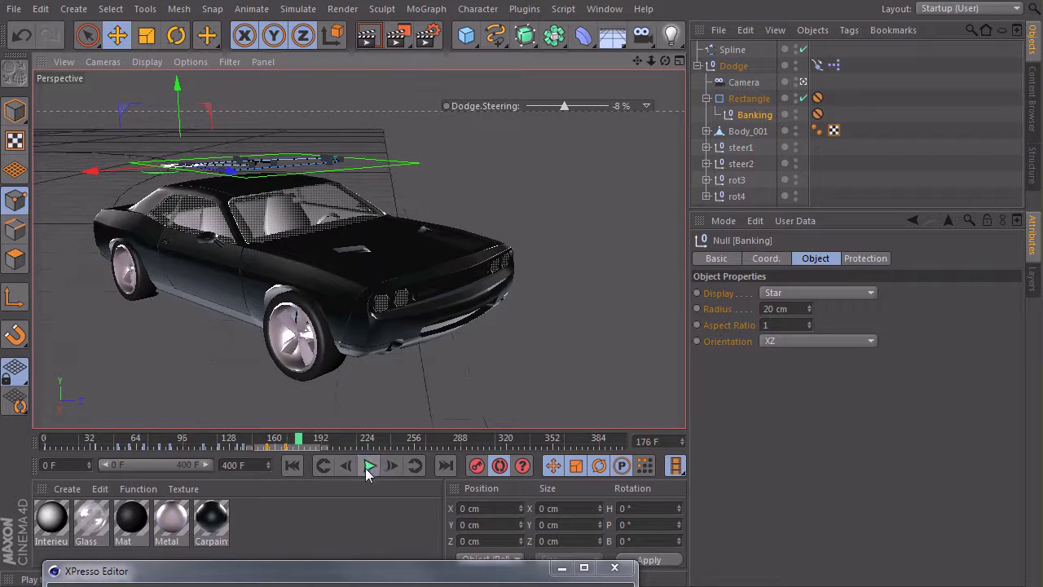
# Go to frame 182 and auto-key the Banking null moved forward along Z to dip the car's nose for braking.
pyautogui.click(369, 467)
pyautogui.click(372, 464)
pyautogui.click(367, 465)
pyautogui.moveTo(310, 441)
pyautogui.mouseDown()
pyautogui.moveTo(296, 436)
pyautogui.moveTo(304, 440)
pyautogui.mouseUp()
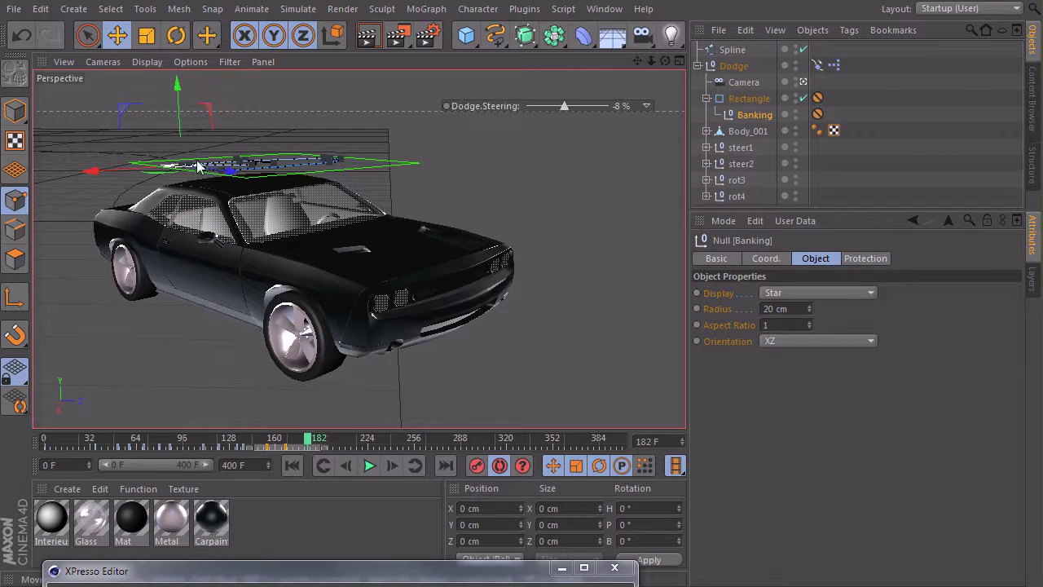
pyautogui.moveTo(231, 170)
pyautogui.mouseDown()
pyautogui.moveTo(308, 204)
pyautogui.moveTo(183, 184)
pyautogui.moveTo(237, 189)
pyautogui.mouseUp()
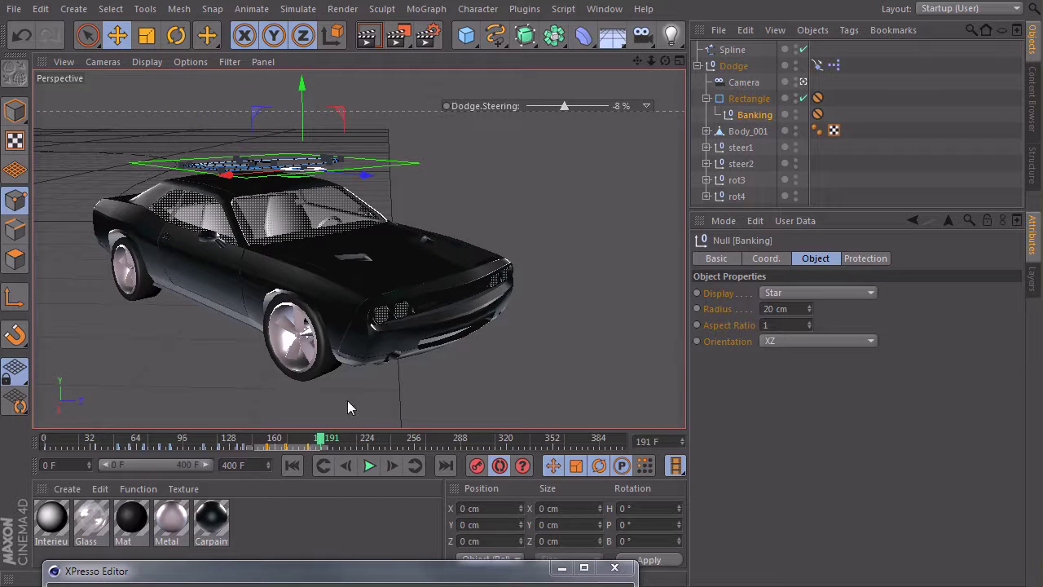
# Auto-key the Banking null moved back along Z at frame 191, and at frame 194 reset its X and Z position to 0 cm.
pyautogui.moveTo(366, 174); pyautogui.dragTo(309, 173)
pyautogui.moveTo(323, 443); pyautogui.dragTo(329, 443)
pyautogui.moveTo(317, 175); pyautogui.dragTo(313, 168)
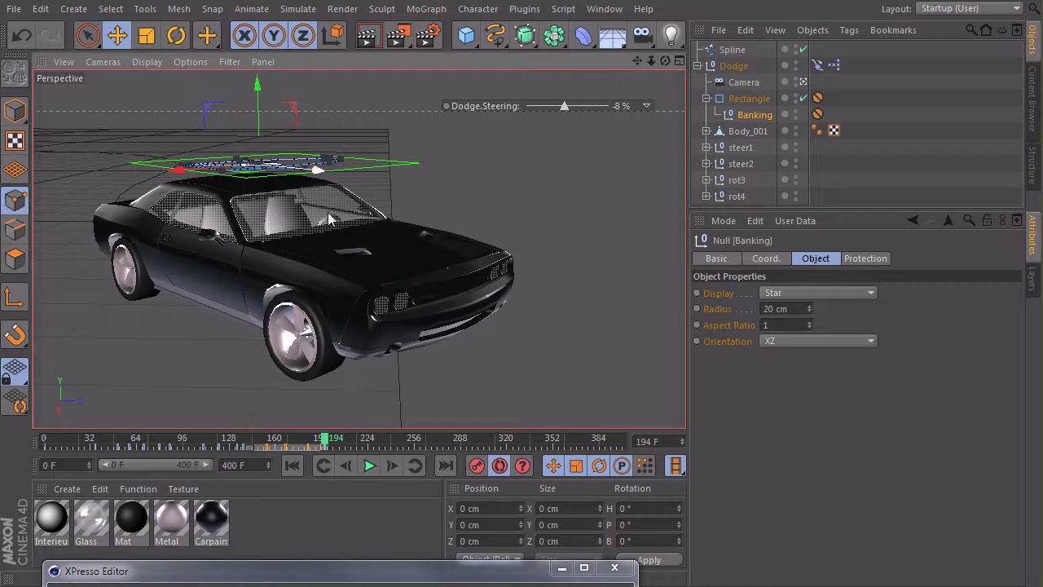
pyautogui.click(15, 110)
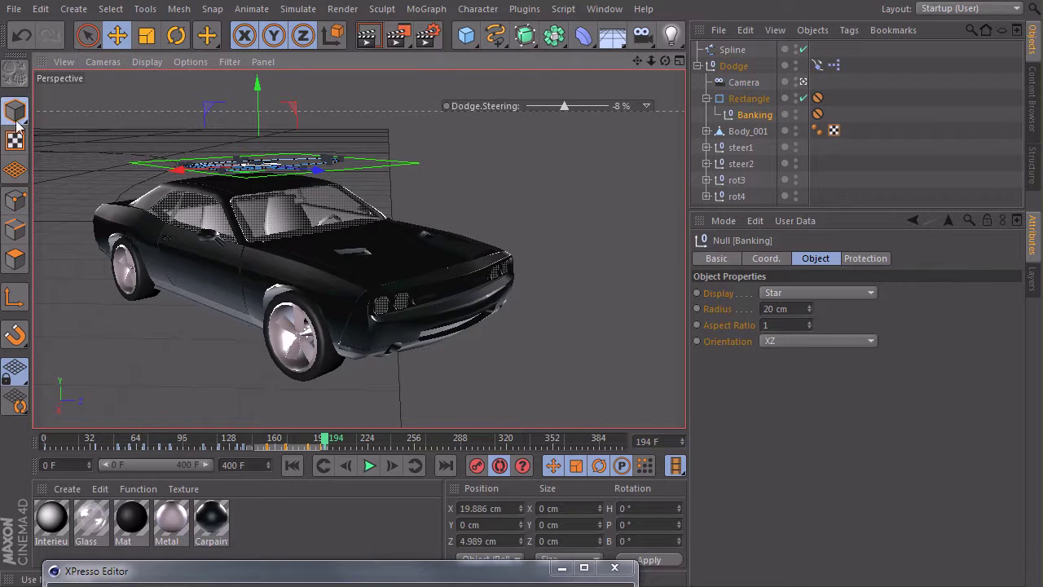
pyautogui.click(479, 509)
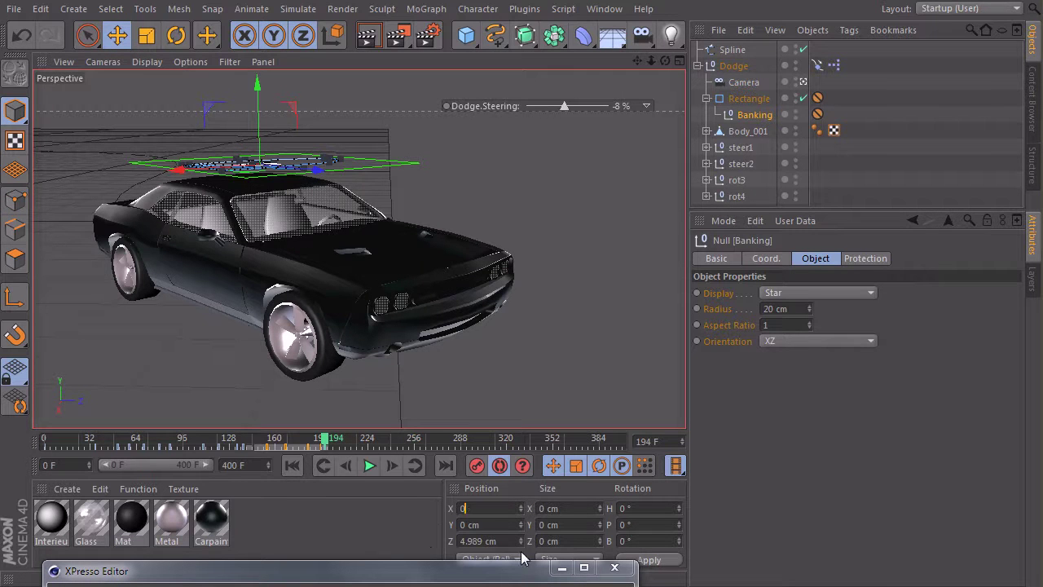
pyautogui.write('0')
pyautogui.press('Return')
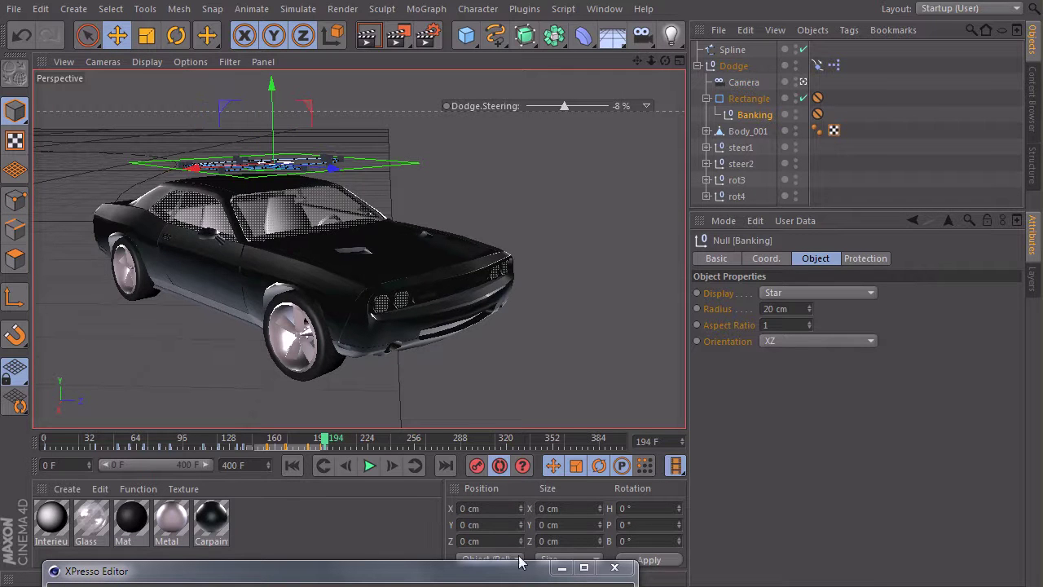
# Deselect the Banking null and play the animation from the start, replaying the bends to review the body tilt, and return to frame 0.
pyautogui.click(292, 465)
pyautogui.click(369, 465)
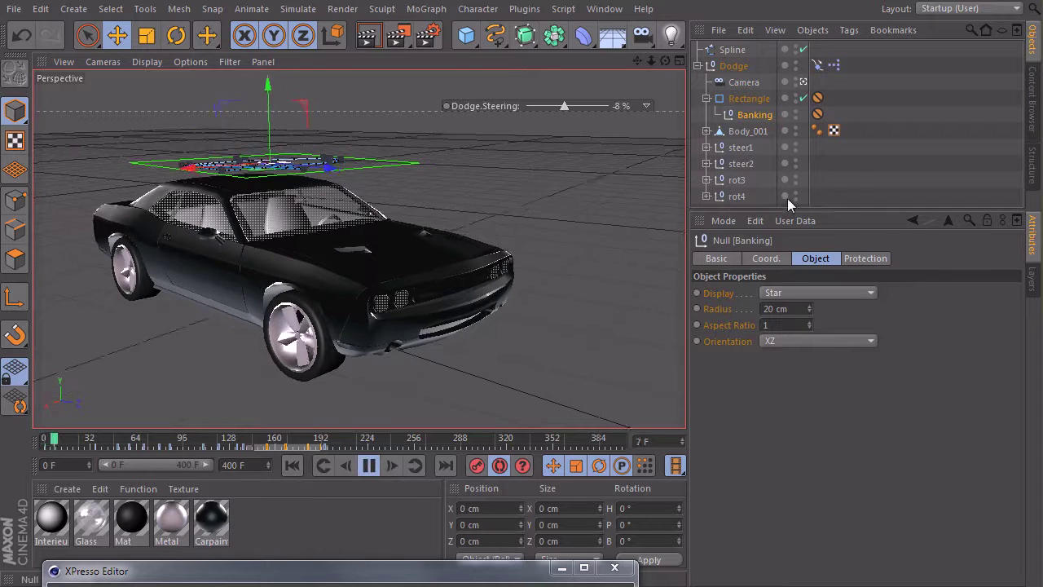
pyautogui.click(835, 169)
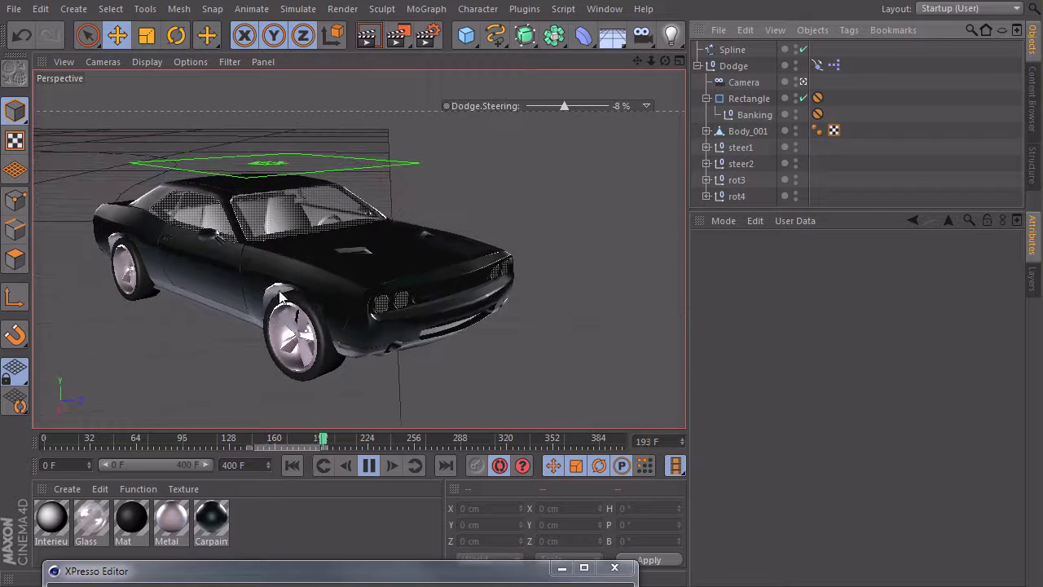
pyautogui.moveTo(326, 439); pyautogui.dragTo(256, 438)
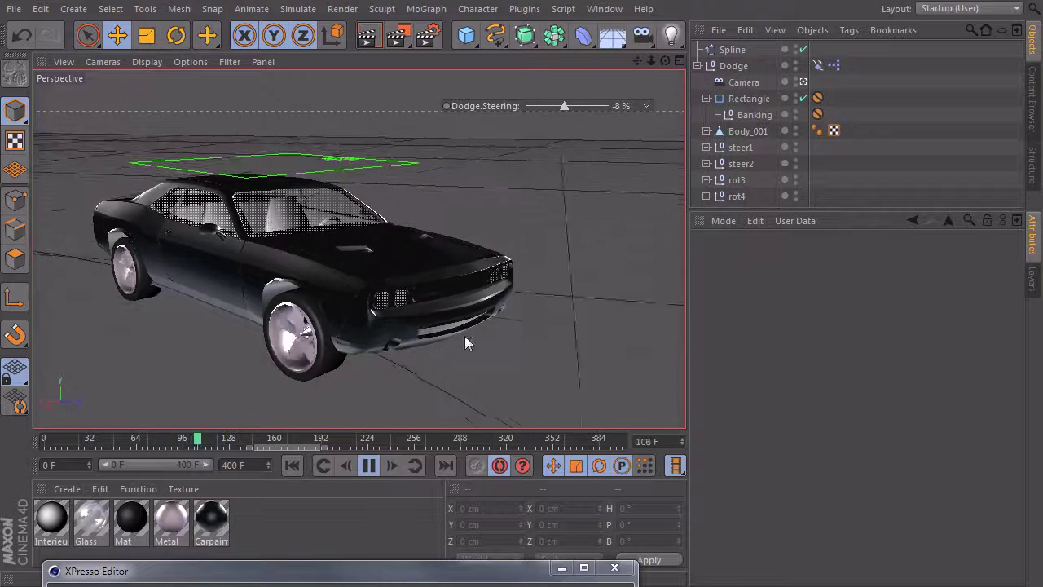
pyautogui.click(372, 472)
pyautogui.click(291, 465)
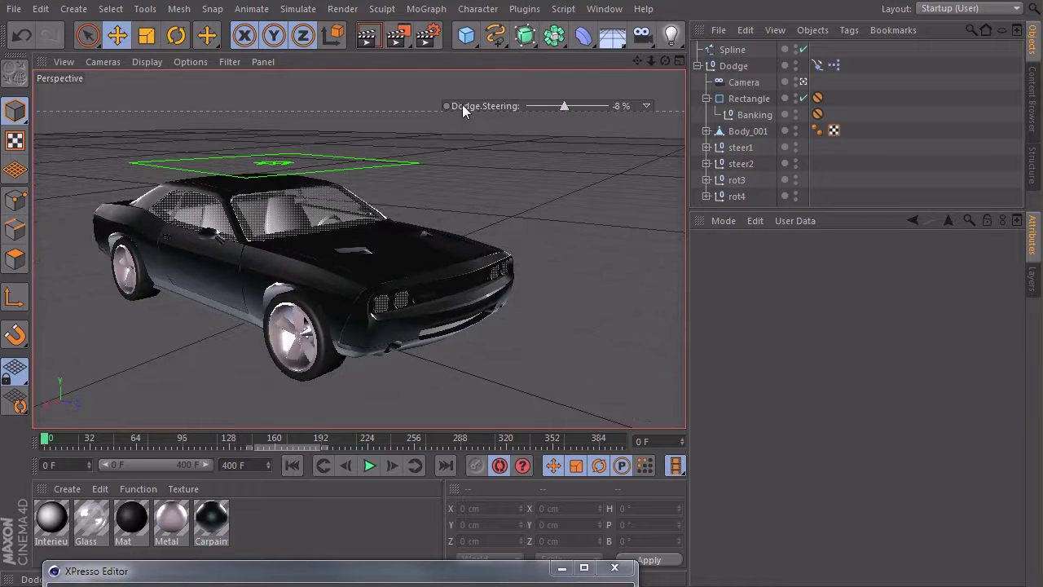
# Keyframe Dodge.Steering at frame 35, and auto-key it to -20 % at frame 50.
pyautogui.click(368, 467)
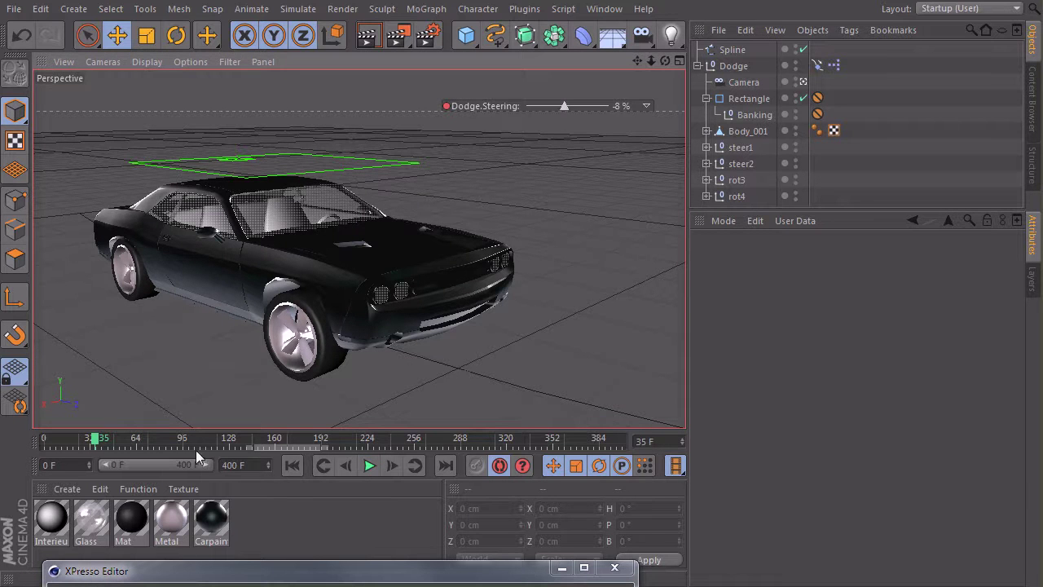
pyautogui.click(109, 440)
pyautogui.moveTo(108, 440); pyautogui.dragTo(118, 440)
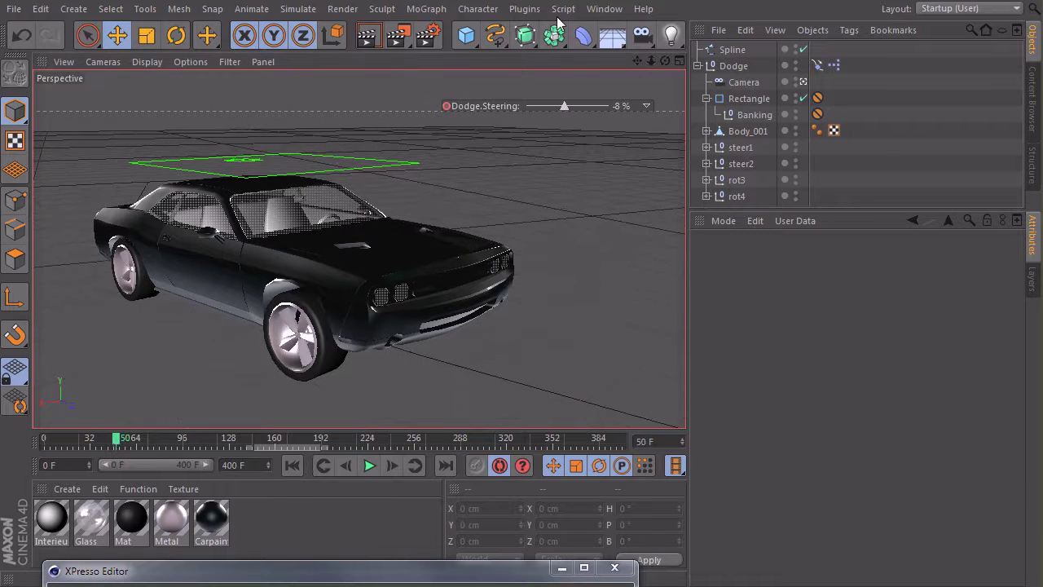
pyautogui.moveTo(564, 106); pyautogui.dragTo(560, 106)
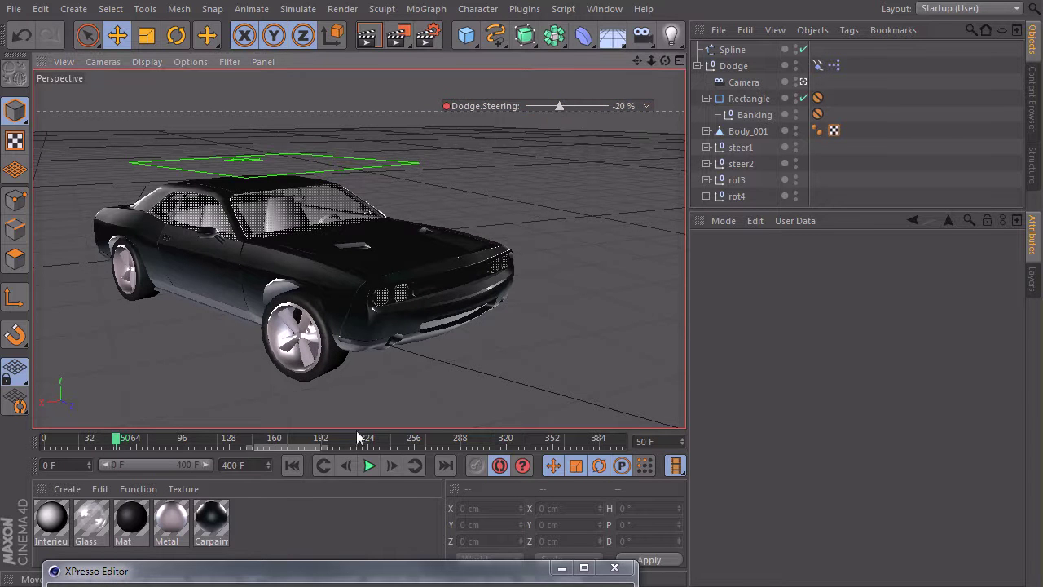
# Auto-key Dodge.Steering to 1 % at frame 62 and readjust the value slightly farther along the timeline.
pyautogui.moveTo(114, 442)
pyautogui.mouseDown()
pyautogui.moveTo(95, 440)
pyautogui.moveTo(133, 439)
pyautogui.mouseUp()
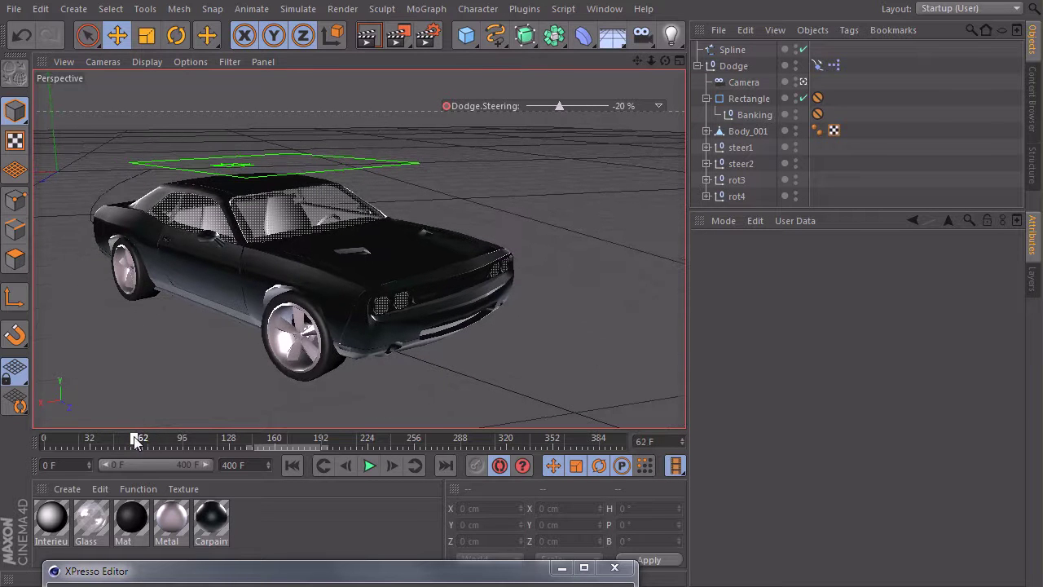
pyautogui.moveTo(560, 106); pyautogui.dragTo(567, 109)
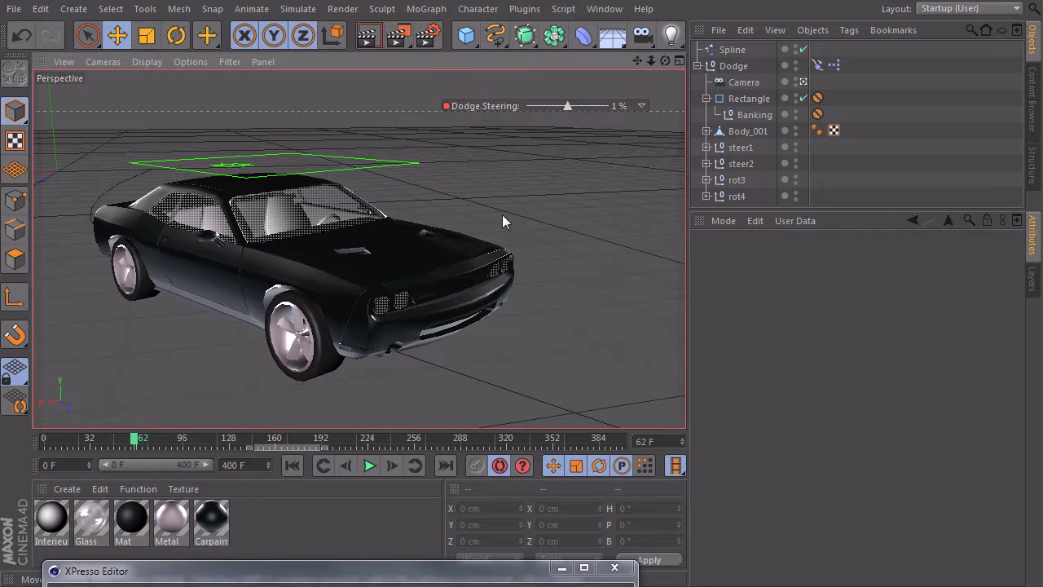
pyautogui.moveTo(137, 446); pyautogui.dragTo(152, 444)
pyautogui.moveTo(621, 107); pyautogui.dragTo(606, 110)
# Auto-key Dodge.Steering through the turn to about 21 % at frame 97, 25 % at frame 118 and 21 % at frame 128.
pyautogui.moveTo(153, 444); pyautogui.dragTo(185, 444)
pyautogui.moveTo(568, 106); pyautogui.dragTo(576, 106)
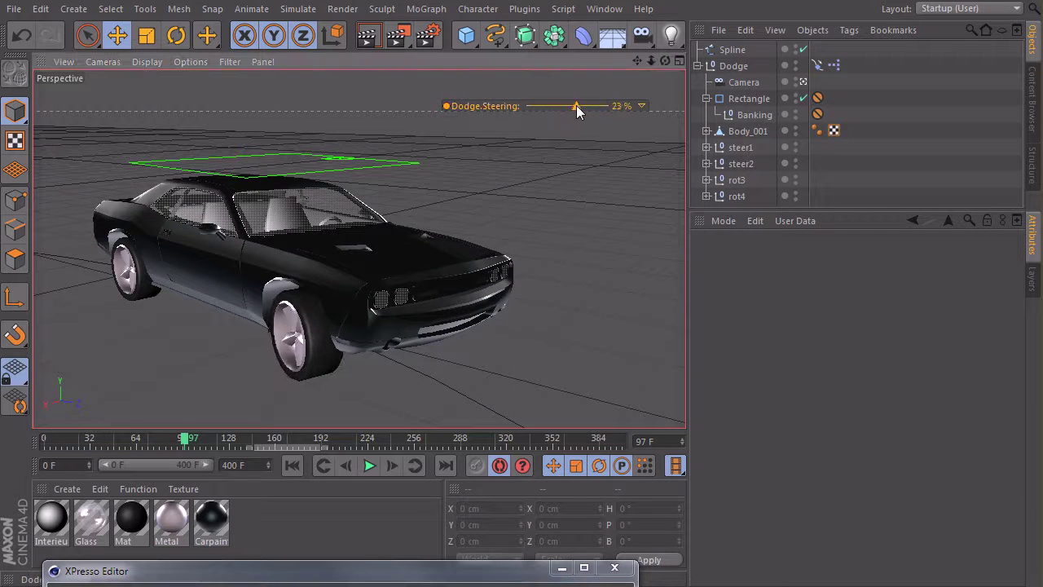
pyautogui.moveTo(190, 441); pyautogui.dragTo(214, 440)
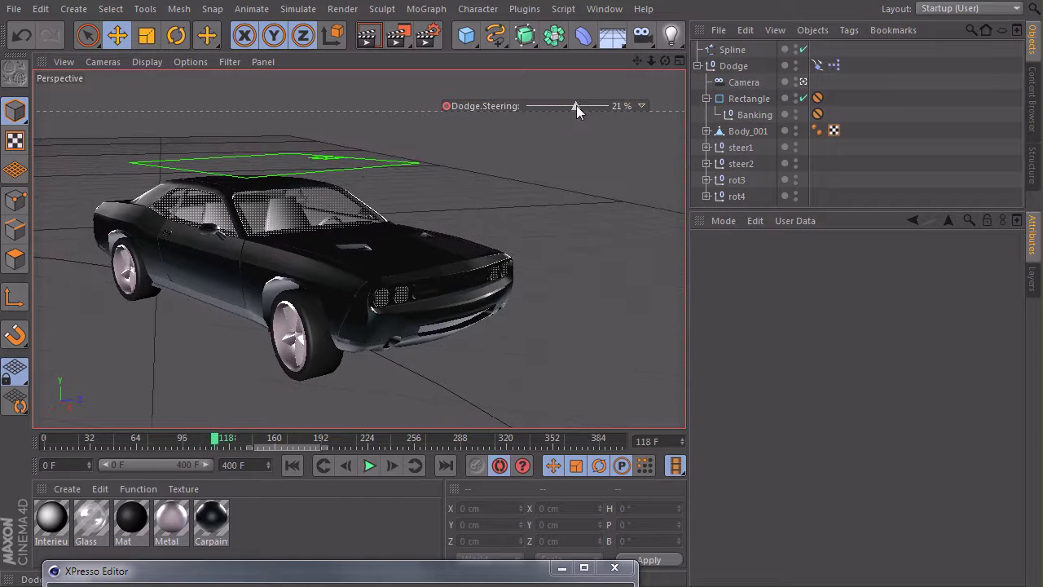
pyautogui.moveTo(576, 105); pyautogui.dragTo(577, 106)
pyautogui.moveTo(217, 440)
pyautogui.mouseDown()
pyautogui.moveTo(239, 440)
pyautogui.moveTo(230, 440)
pyautogui.mouseUp()
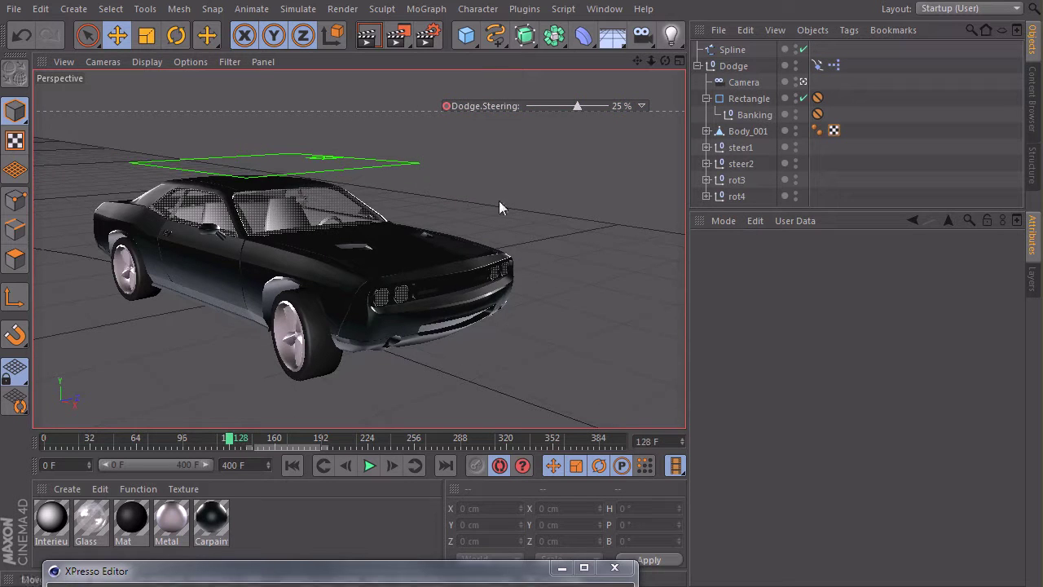
pyautogui.moveTo(575, 108); pyautogui.dragTo(575, 111)
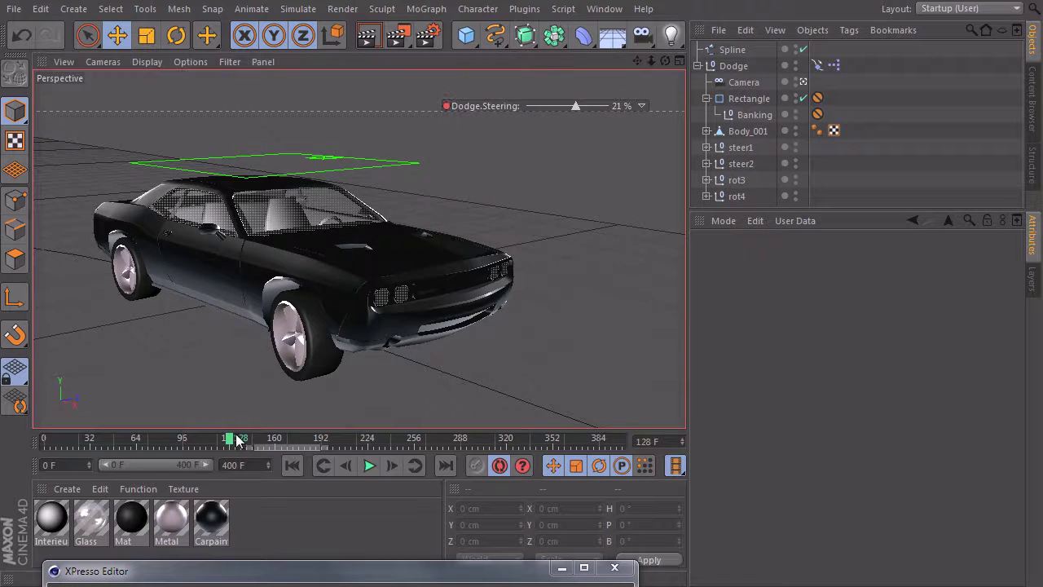
# Auto-key Dodge.Steering to about -16 % for the second bend and -55 % at frame 193, and turn off automatic keyframing.
pyautogui.moveTo(237, 440); pyautogui.dragTo(257, 440)
pyautogui.moveTo(576, 106); pyautogui.dragTo(559, 106)
pyautogui.moveTo(259, 440); pyautogui.dragTo(304, 440)
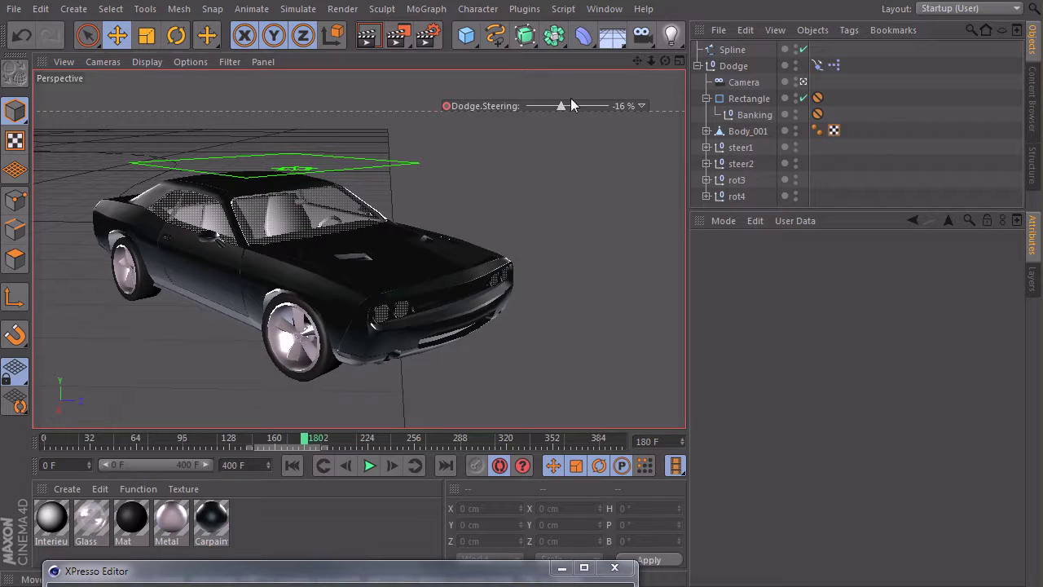
pyautogui.moveTo(562, 105); pyautogui.dragTo(560, 104)
pyautogui.moveTo(305, 440); pyautogui.dragTo(323, 440)
pyautogui.moveTo(561, 106); pyautogui.dragTo(546, 109)
pyautogui.click(500, 465)
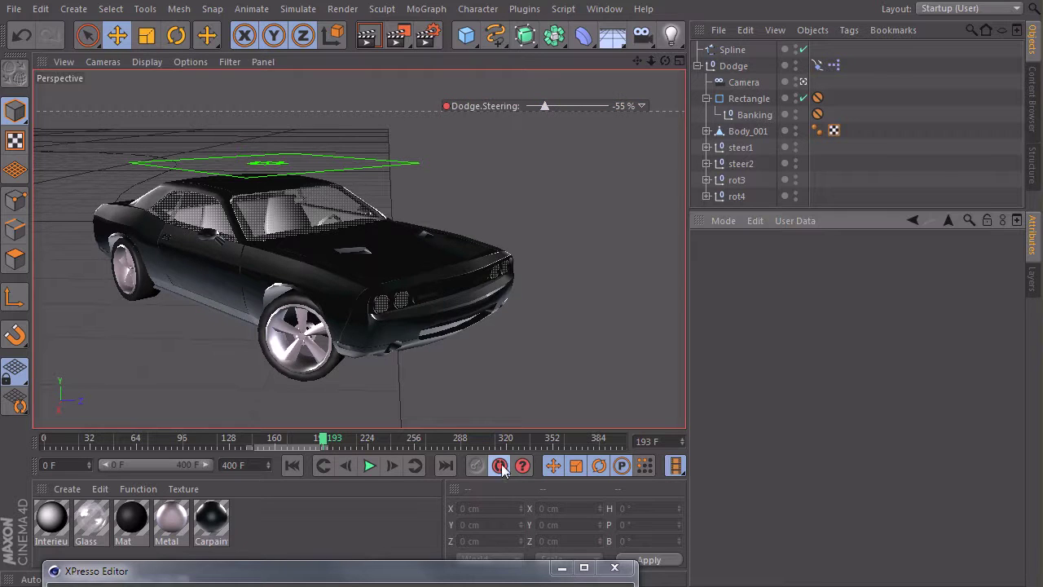
# Play the animation from frame 0 to check the steering, select the Camera, and replay from the start.
pyautogui.click(291, 466)
pyautogui.click(368, 466)
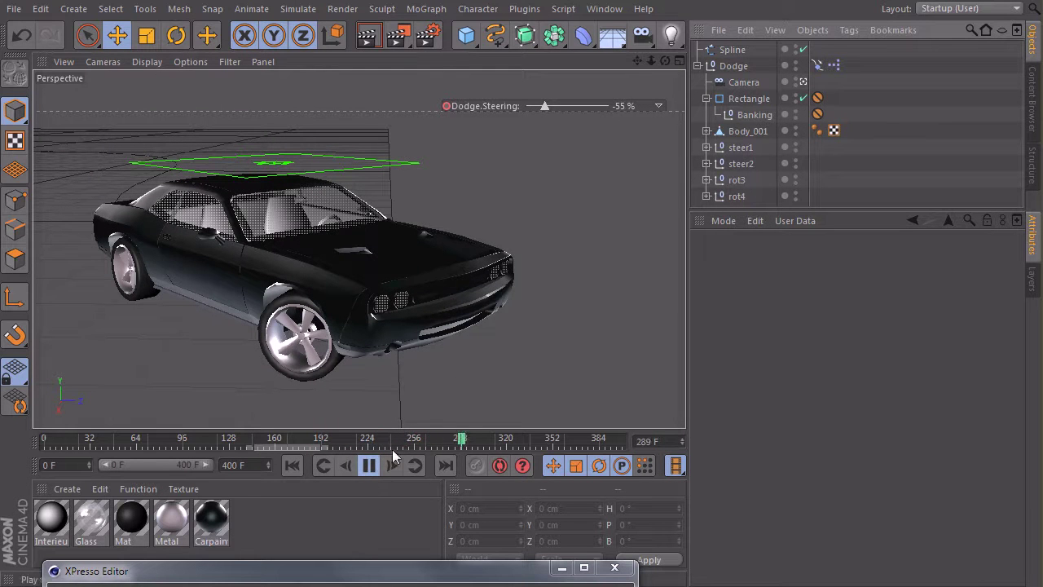
pyautogui.rightClick(738, 83)
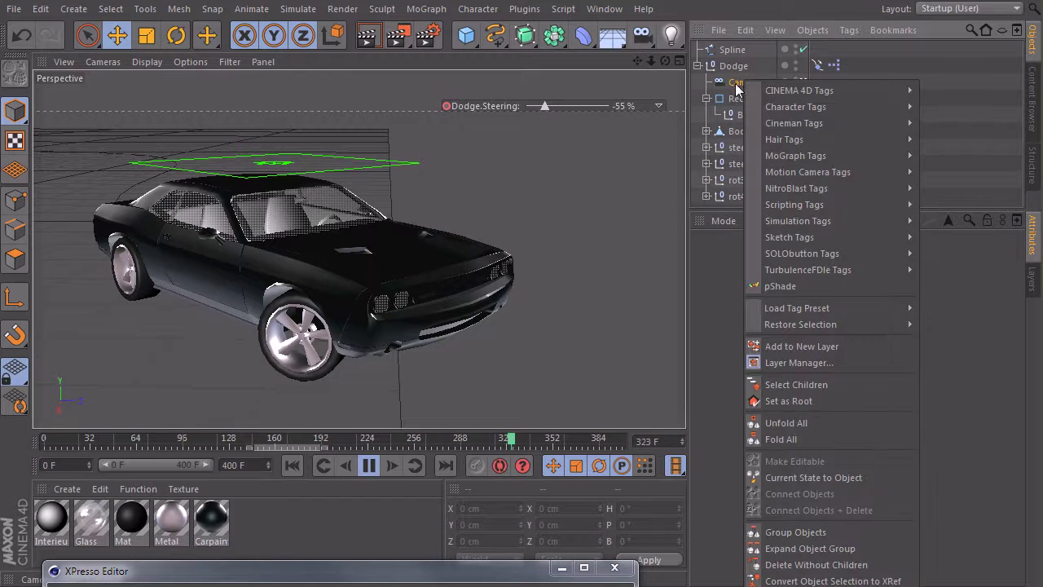
pyautogui.click(732, 83)
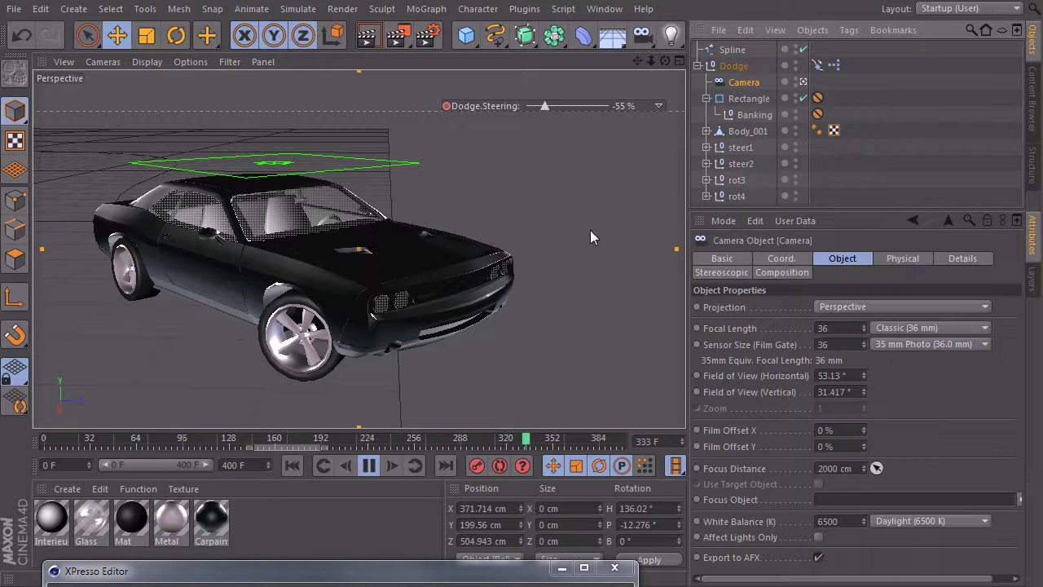
pyautogui.click(293, 465)
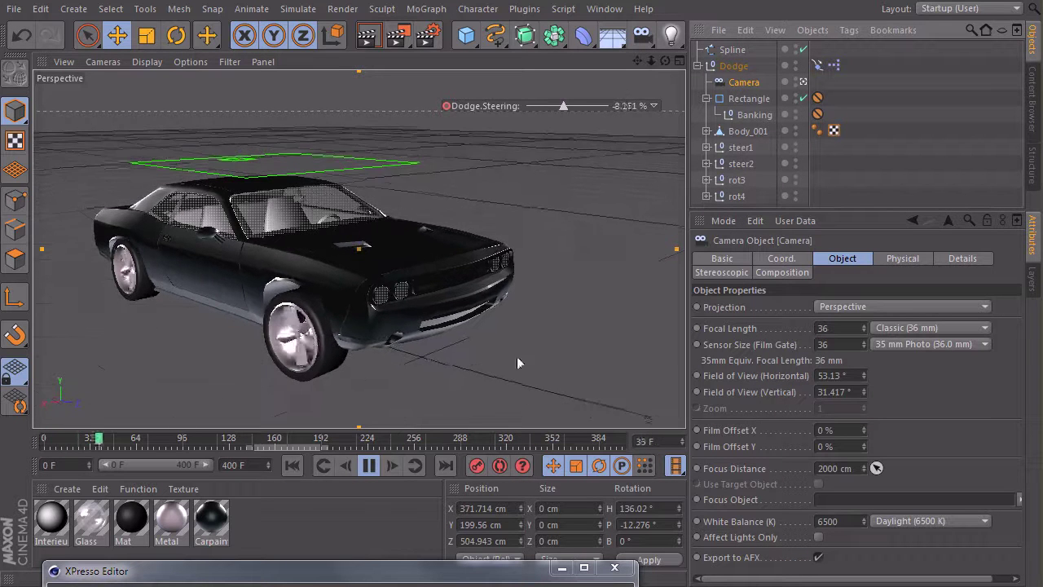